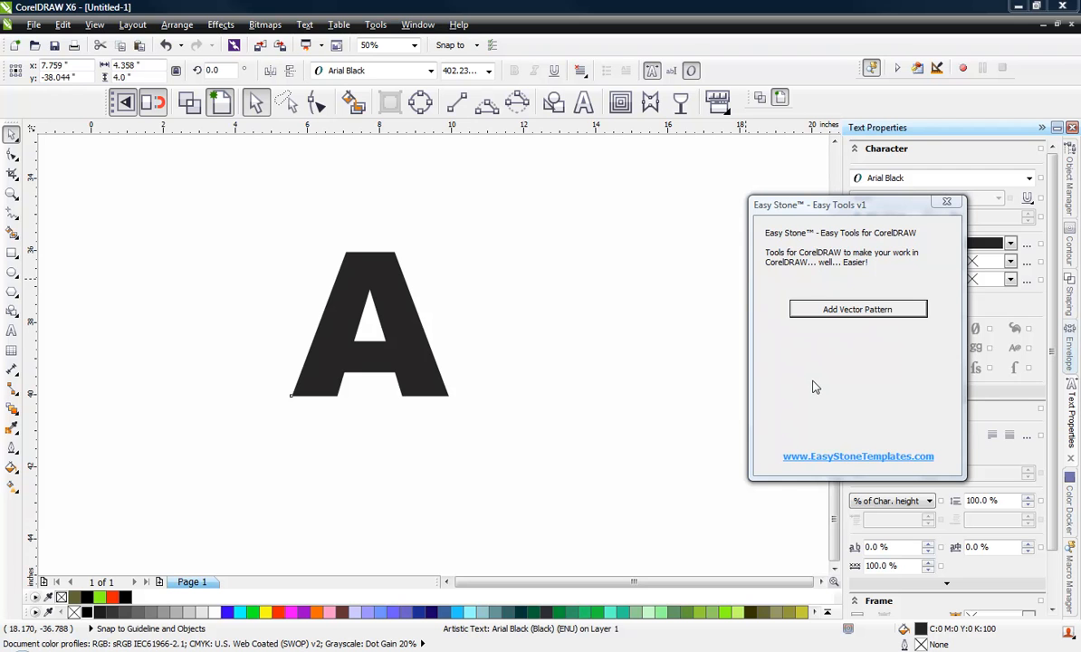
click(418, 324)
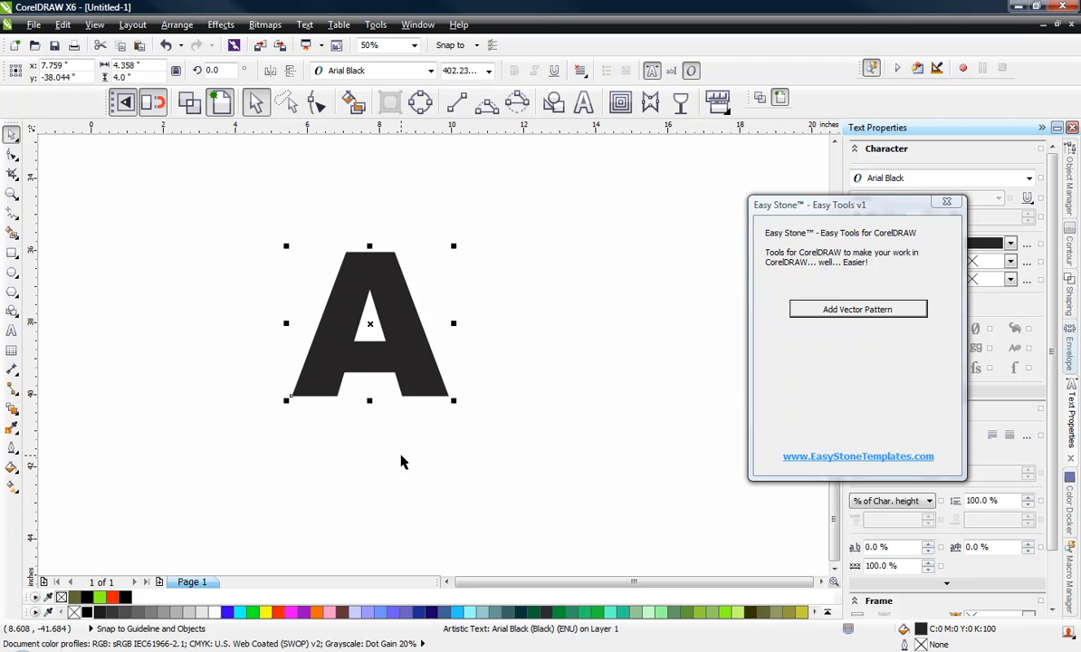
click(496, 367)
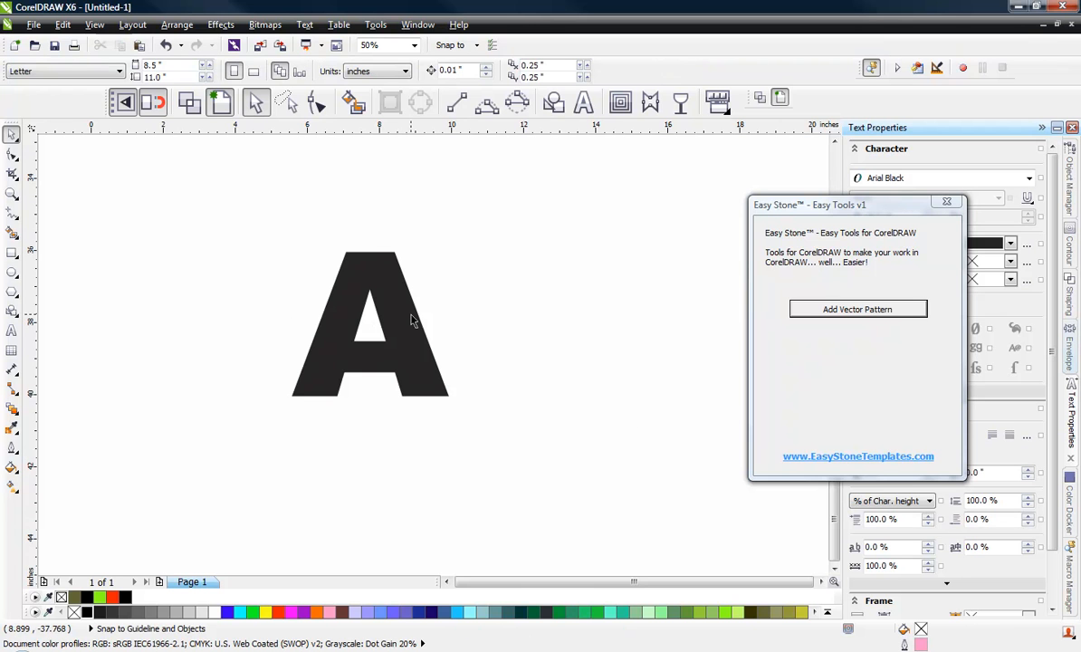
click(368, 269)
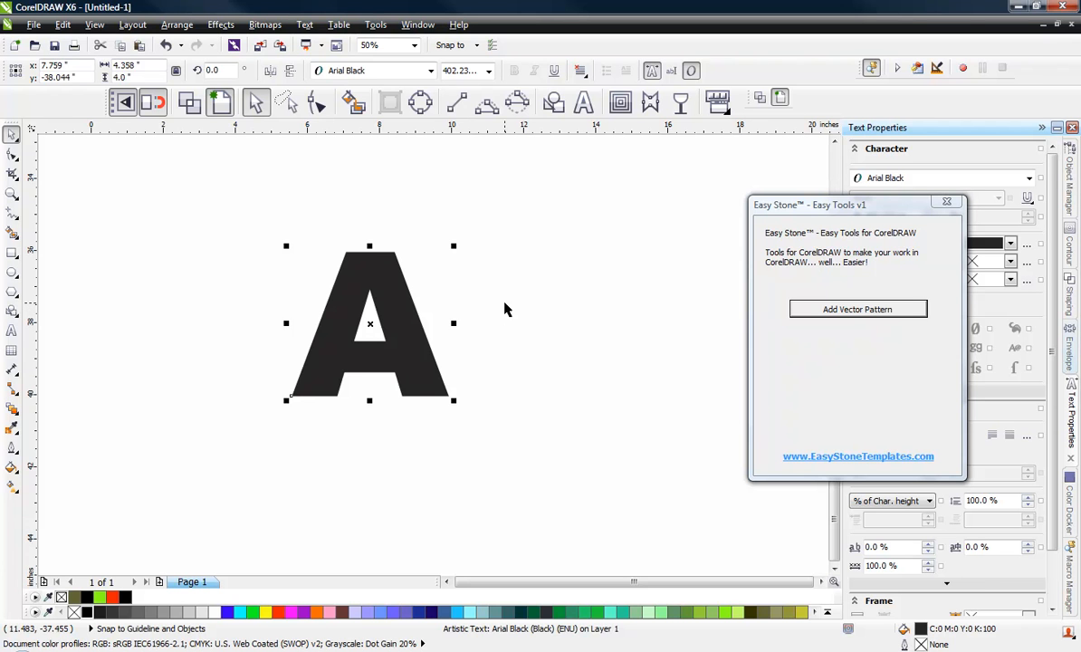
- Make a spare copy of the black letter A at its lower left and shift the other A to the right
click(414, 300)
click(386, 297)
drag(385, 297, 419, 291)
drag(475, 401, 180, 515)
drag(143, 443, 62, 409)
click(220, 441)
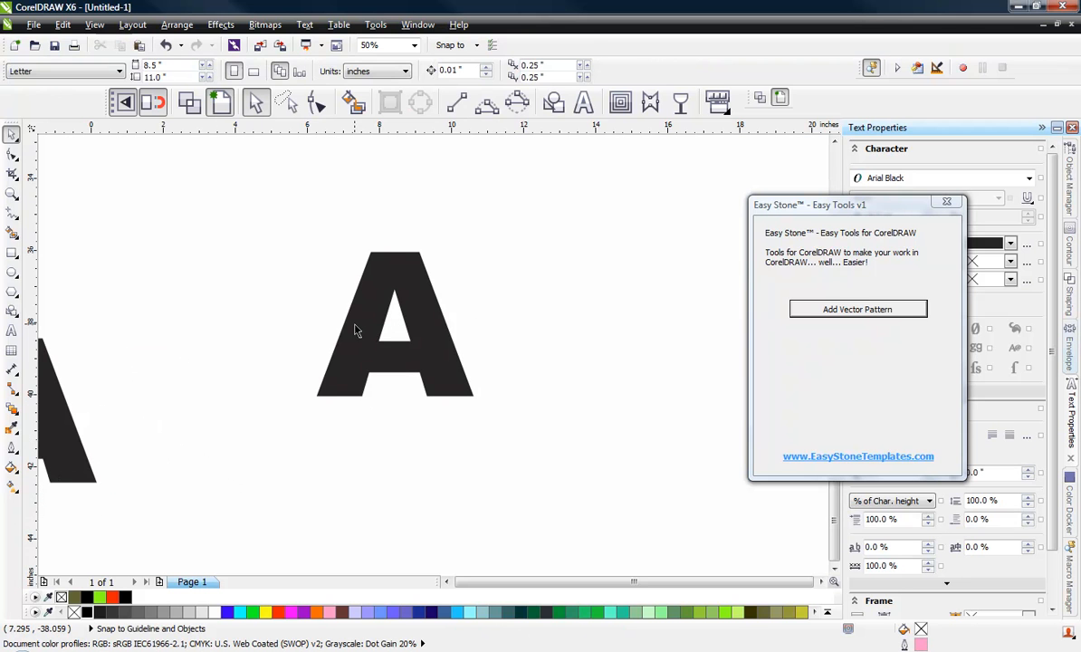
drag(330, 302, 439, 316)
scroll(497, 307, up, 1)
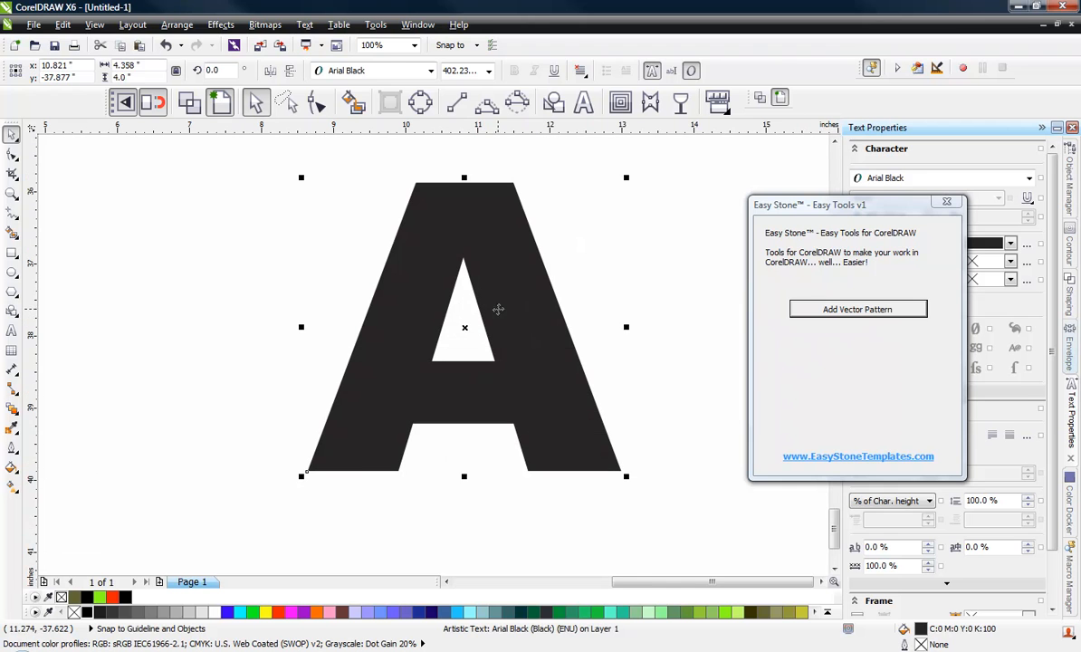
- Start Add Vector Pattern on the right-hand letter A and set its outline width to 4 mm
click(593, 568)
click(573, 434)
click(885, 319)
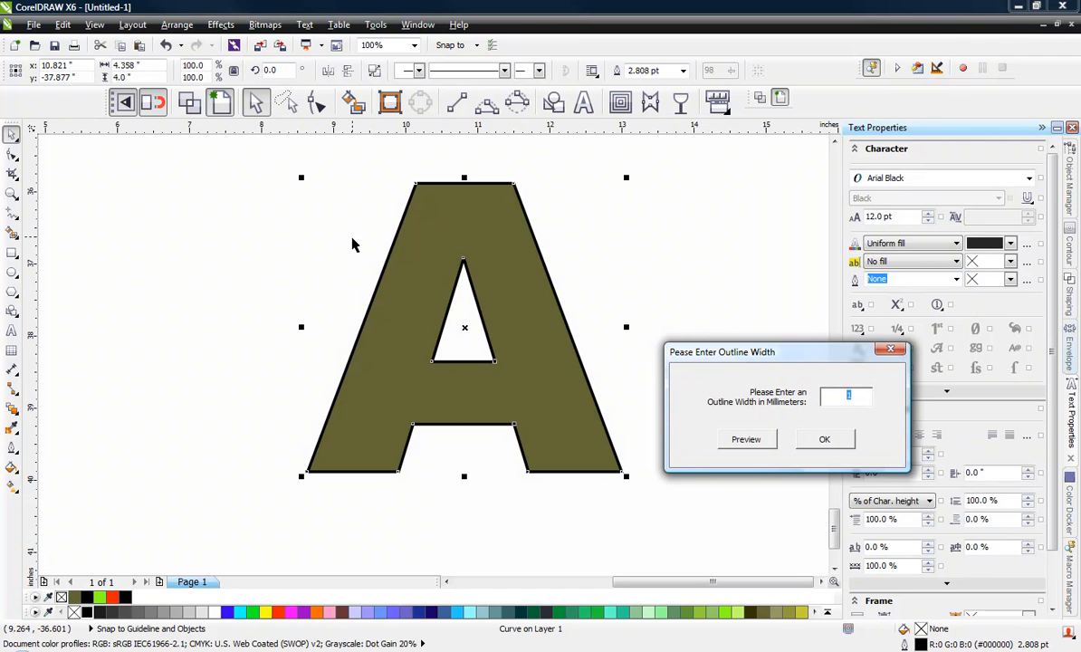
click(321, 240)
scroll(456, 340, up, 1)
scroll(456, 340, up, 1)
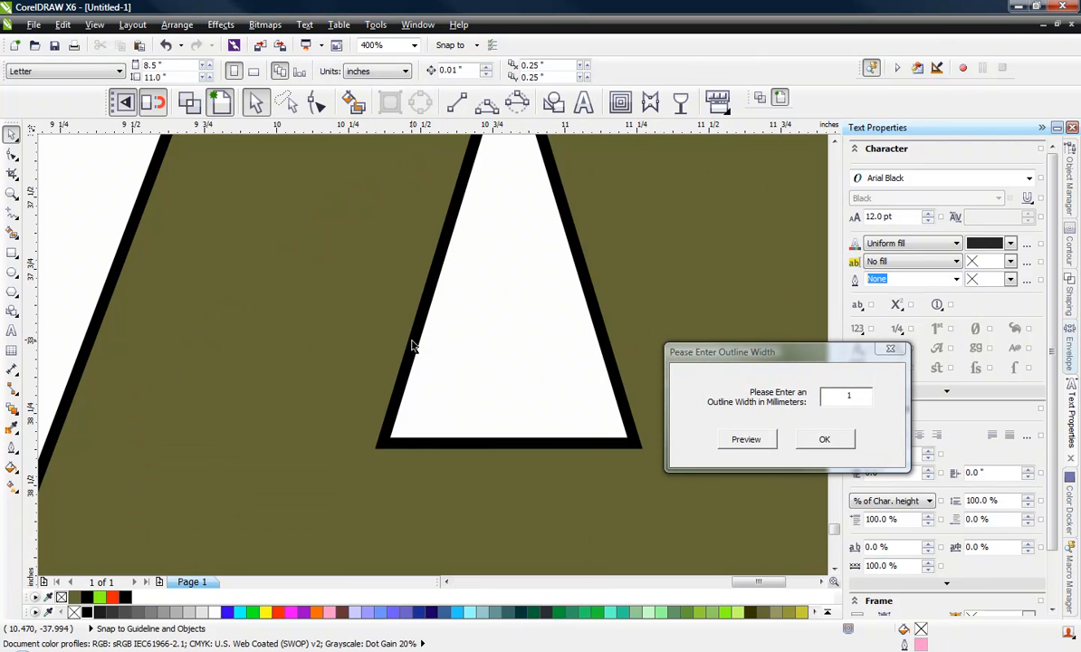
click(416, 343)
scroll(462, 345, down, 2)
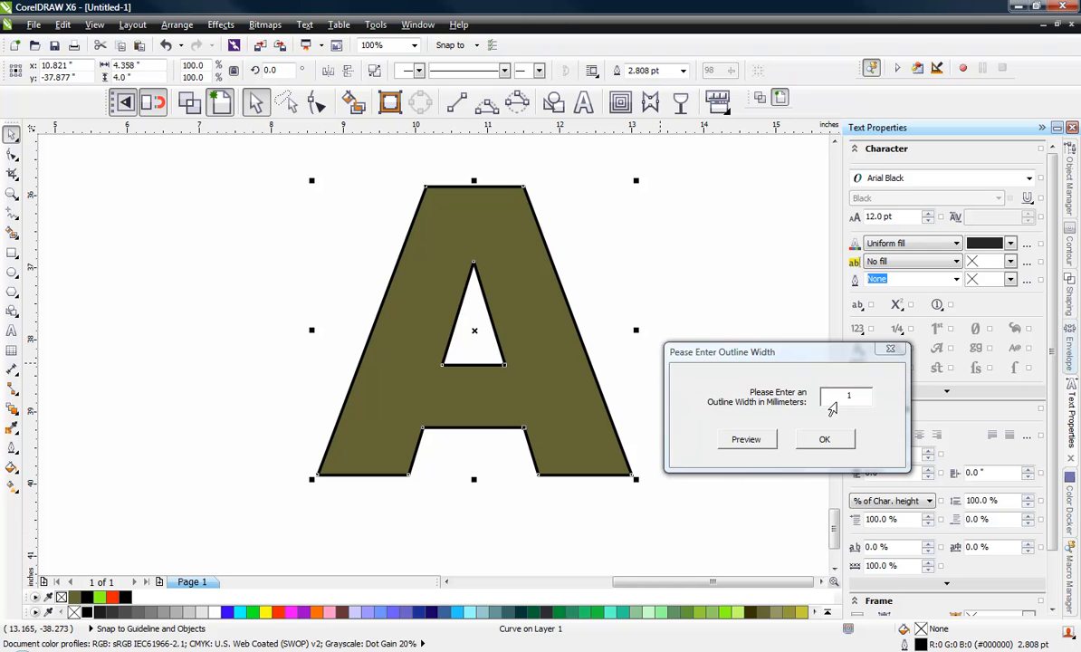
click(776, 381)
text(4)
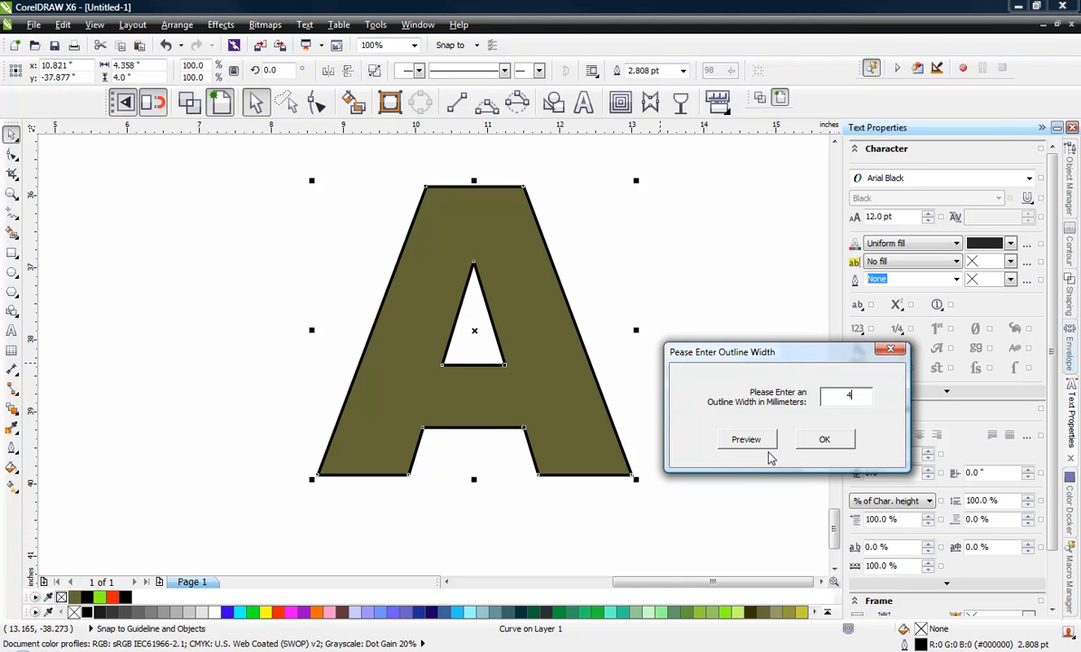
click(729, 438)
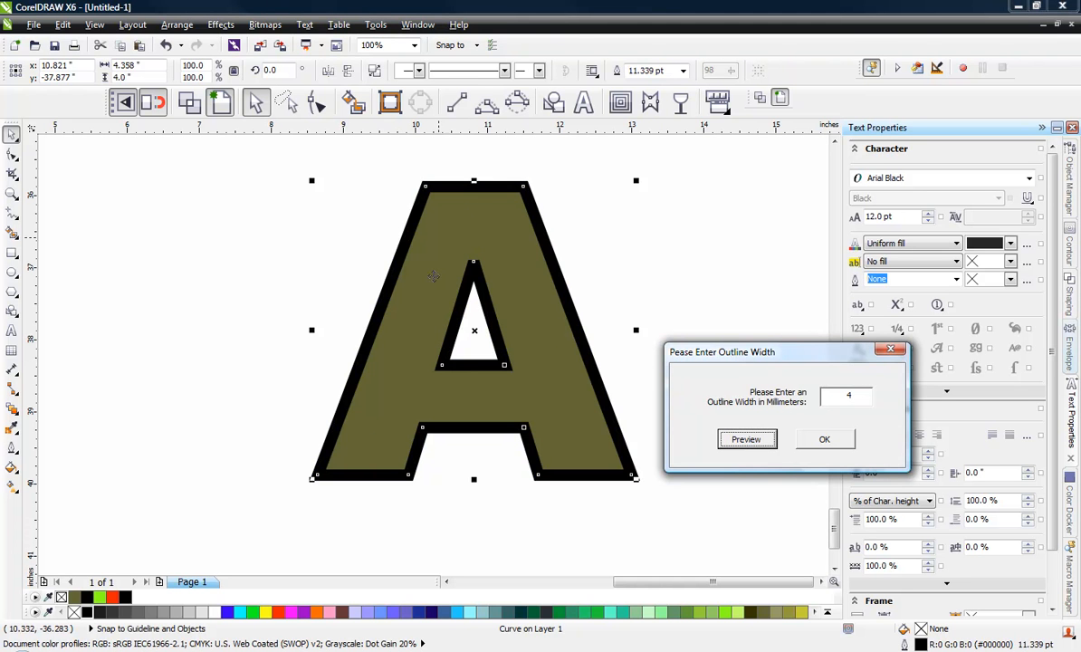
click(823, 439)
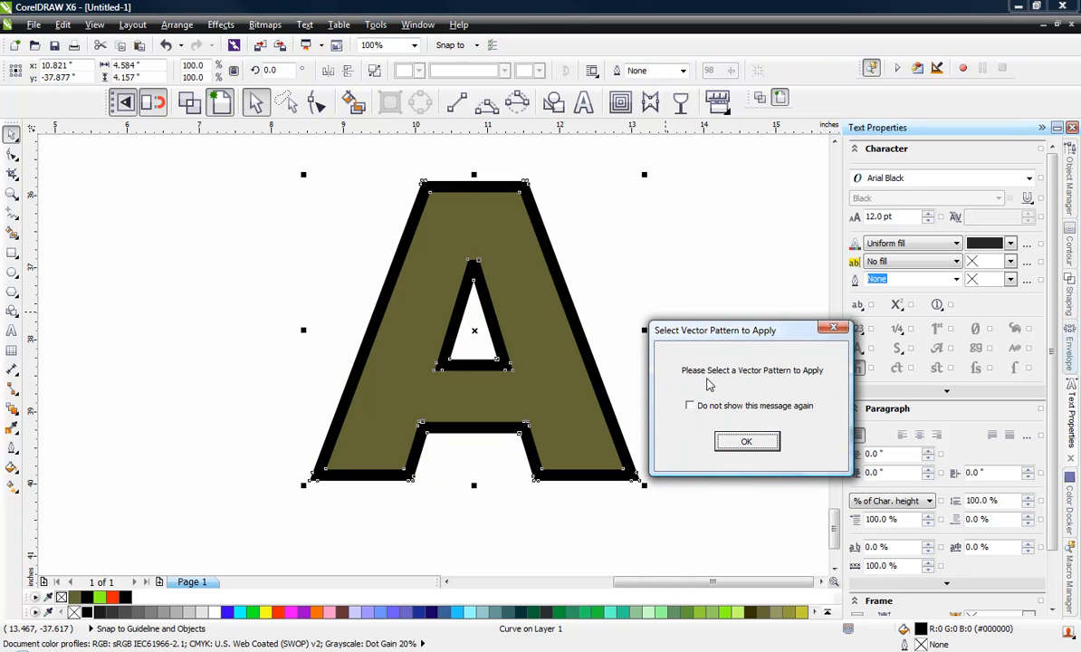
- Choose Zebra Texture.cdr as the vector pattern to apply to the letter
click(746, 442)
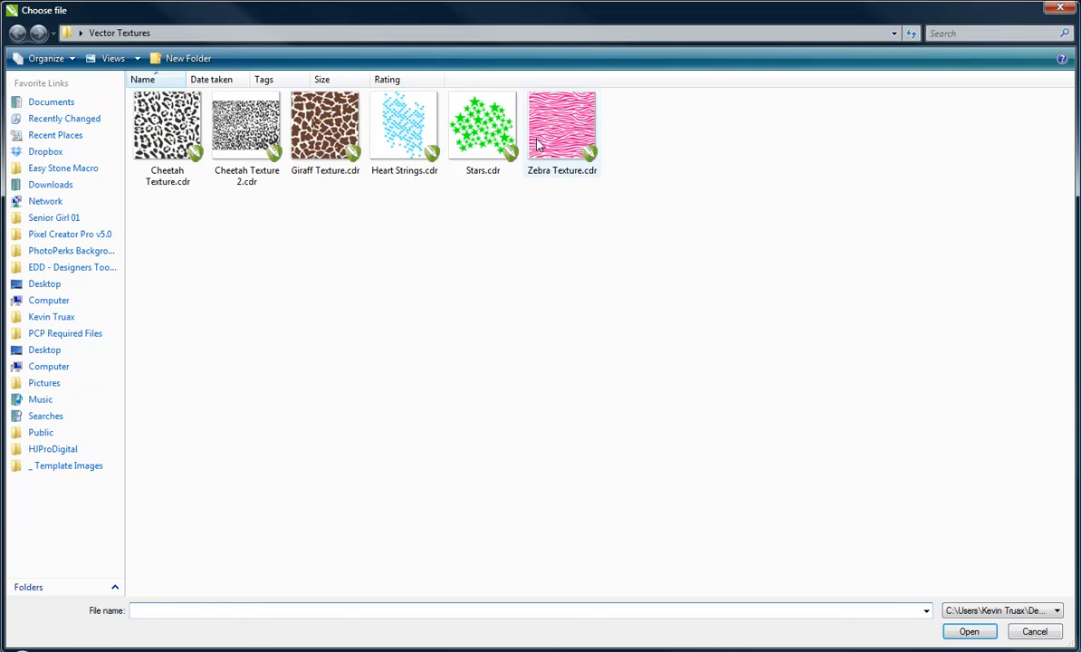
key(Escape)
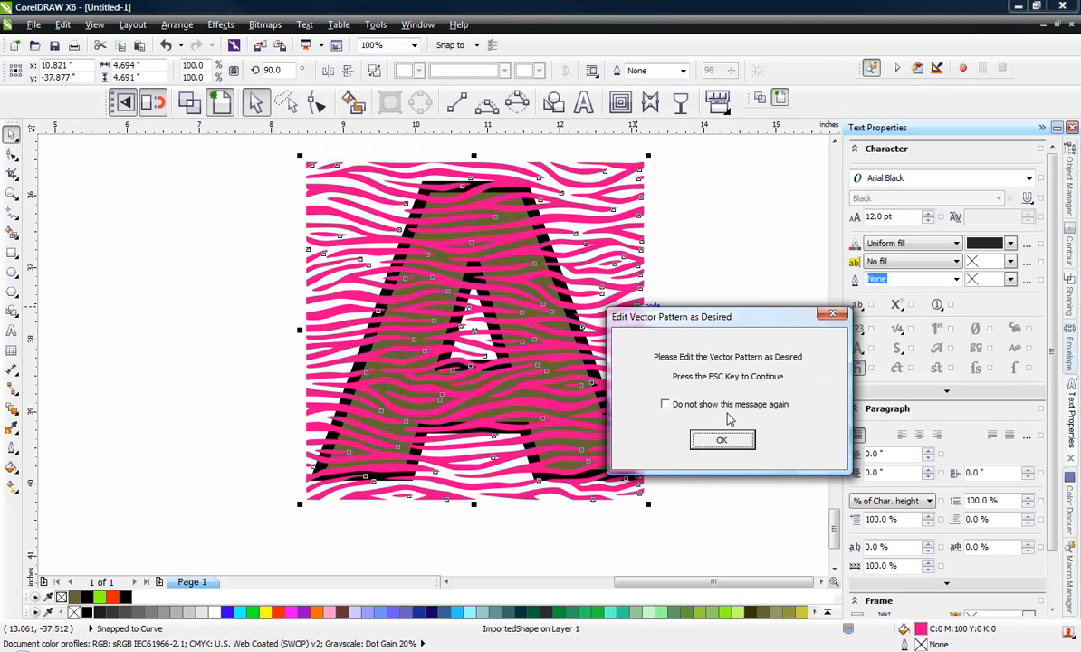
click(721, 440)
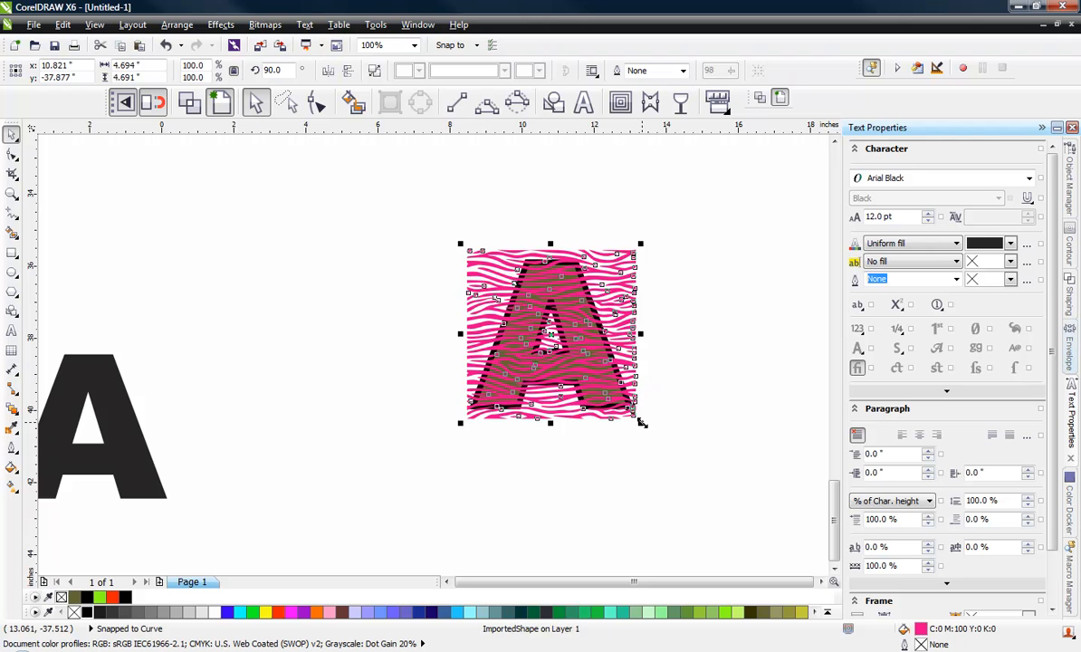
- Enlarge the zebra pattern to about 178 %, rotate it to about 137° and centre it over the letter A
drag(642, 422, 785, 395)
click(721, 524)
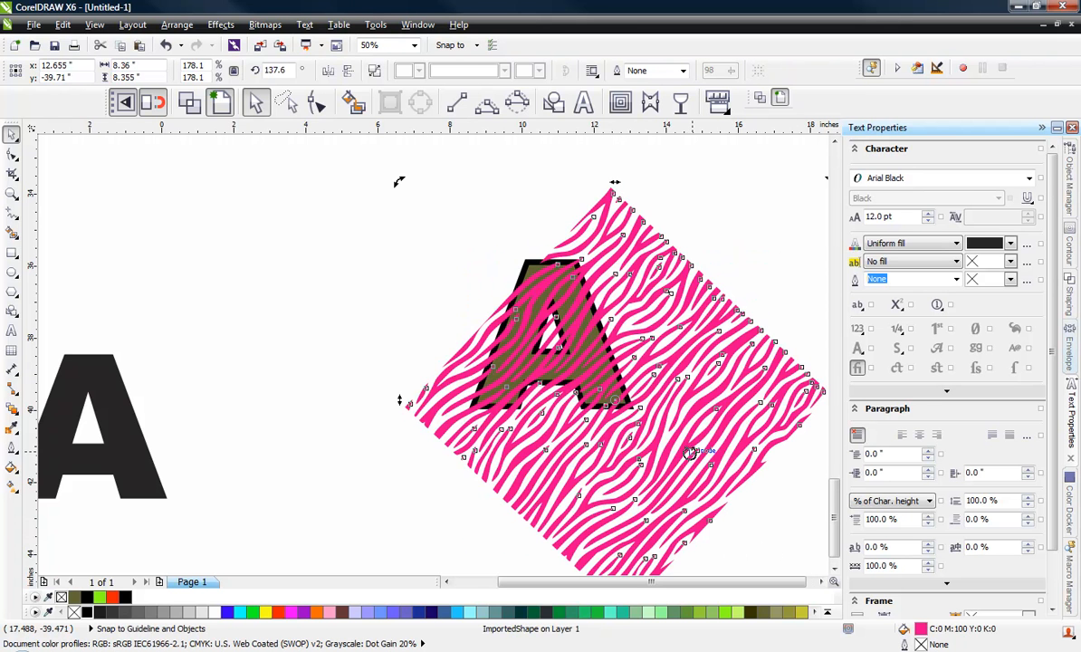
click(697, 205)
drag(690, 324, 627, 300)
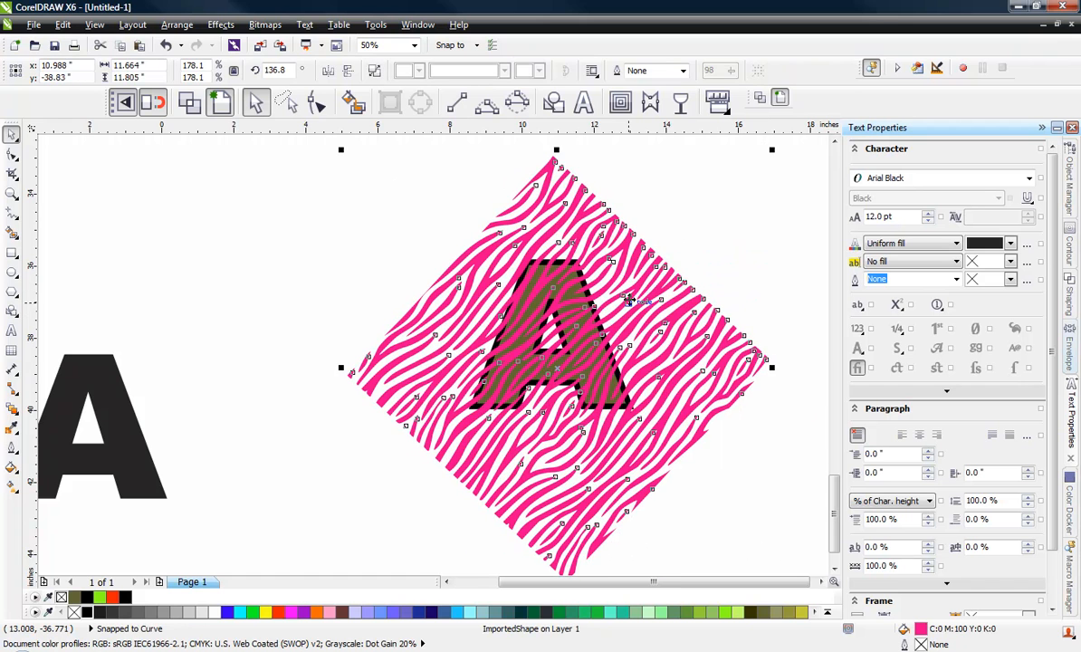
key(Escape)
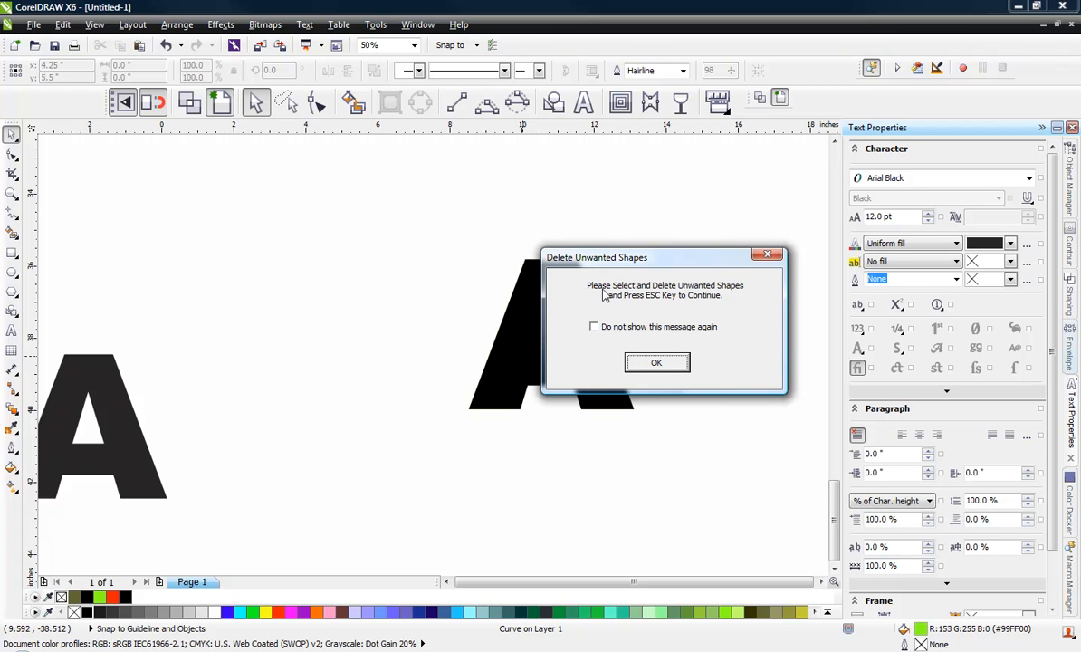
- Delete the black shape covering the patterned letter and the black triangle in its inner opening, and continue the macro
click(656, 362)
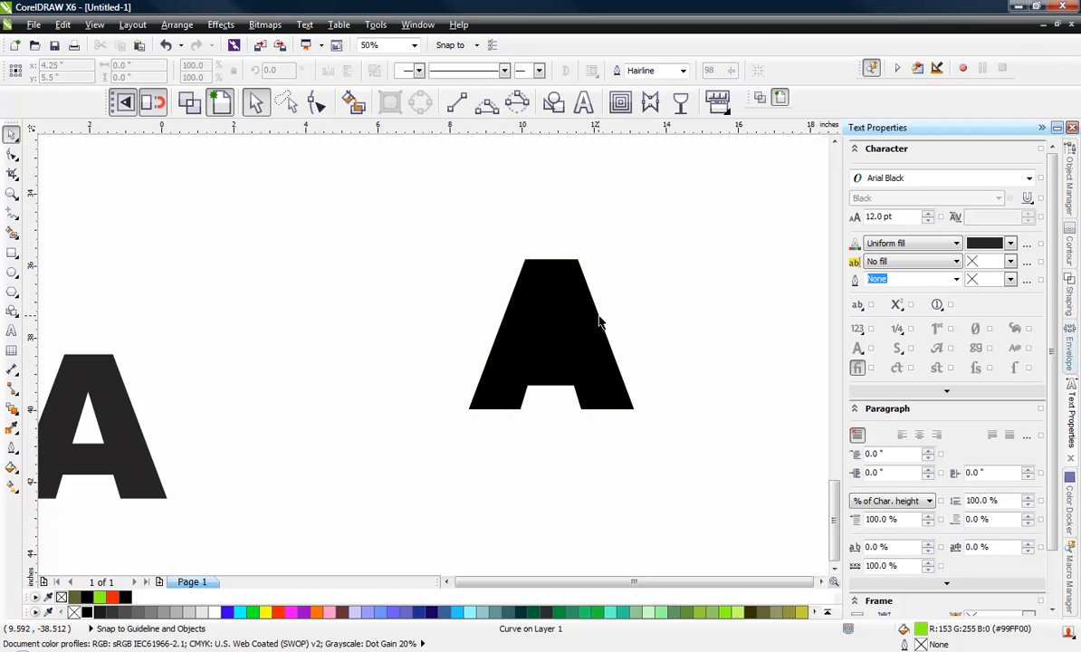
click(595, 322)
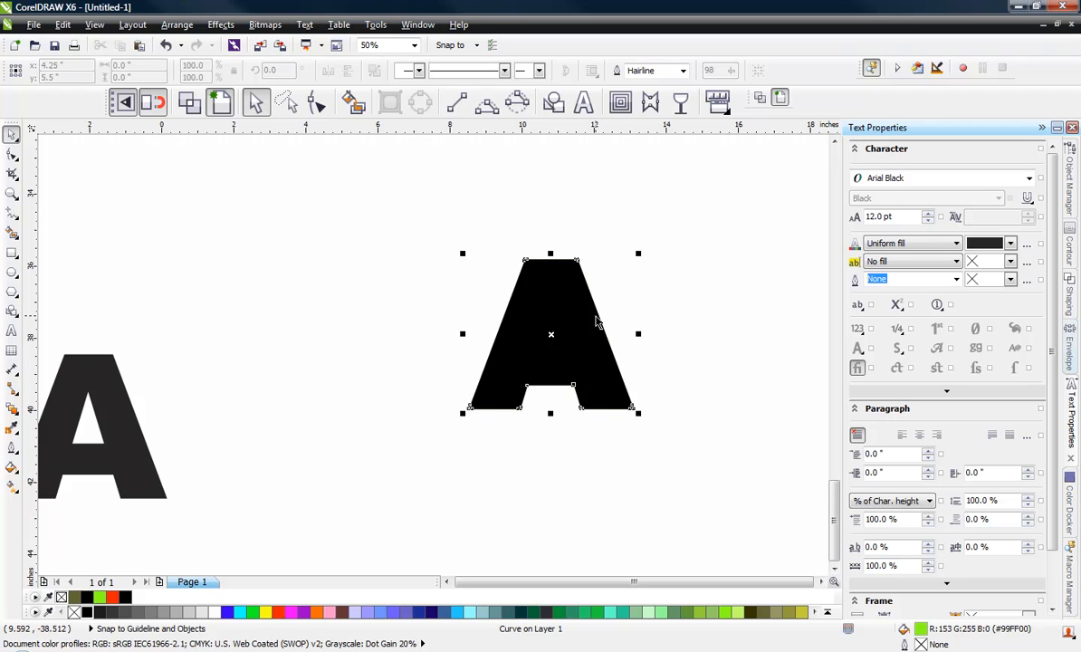
key(Delete)
click(510, 313)
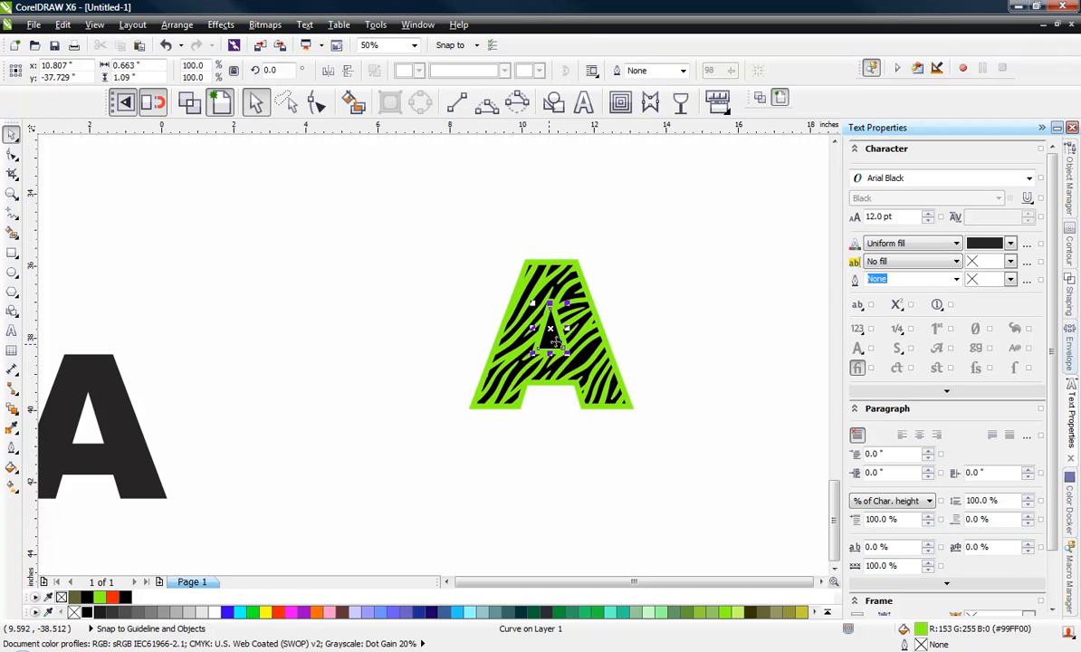
key(Delete)
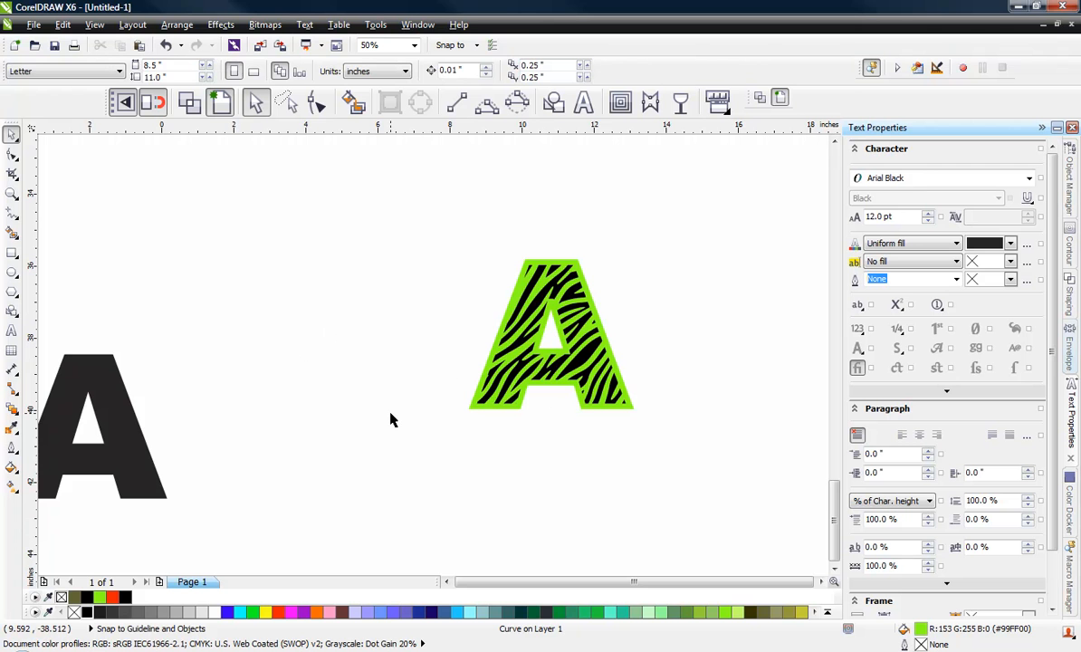
key(ctrl+m)
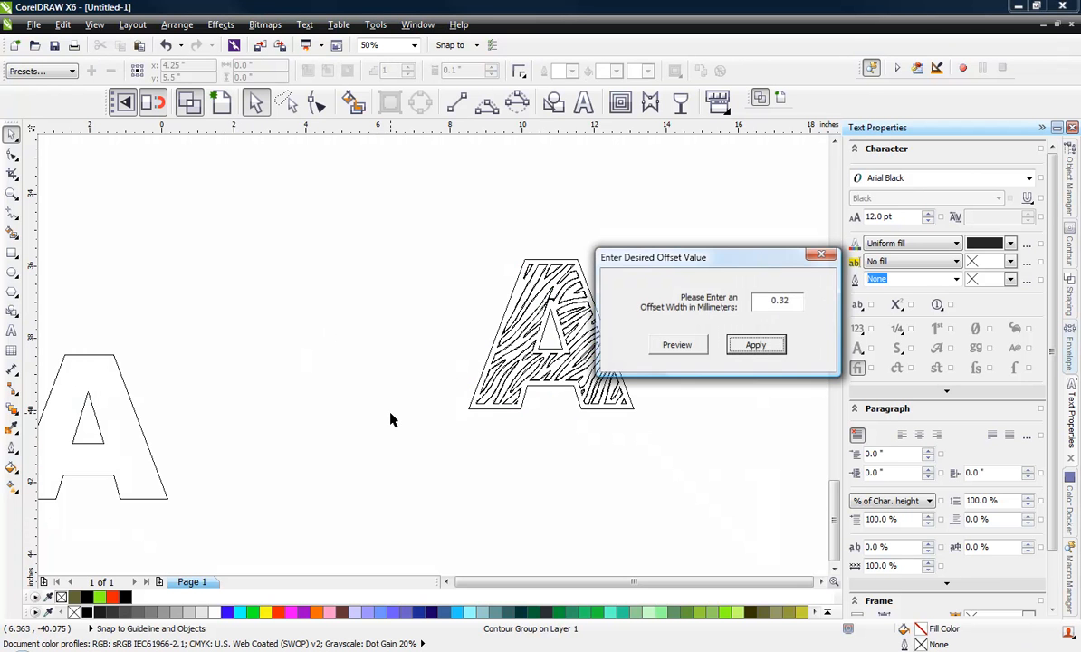
- Set the pattern's offset width to 0.5 mm and apply it, checking the offset lines up close
drag(711, 256, 776, 240)
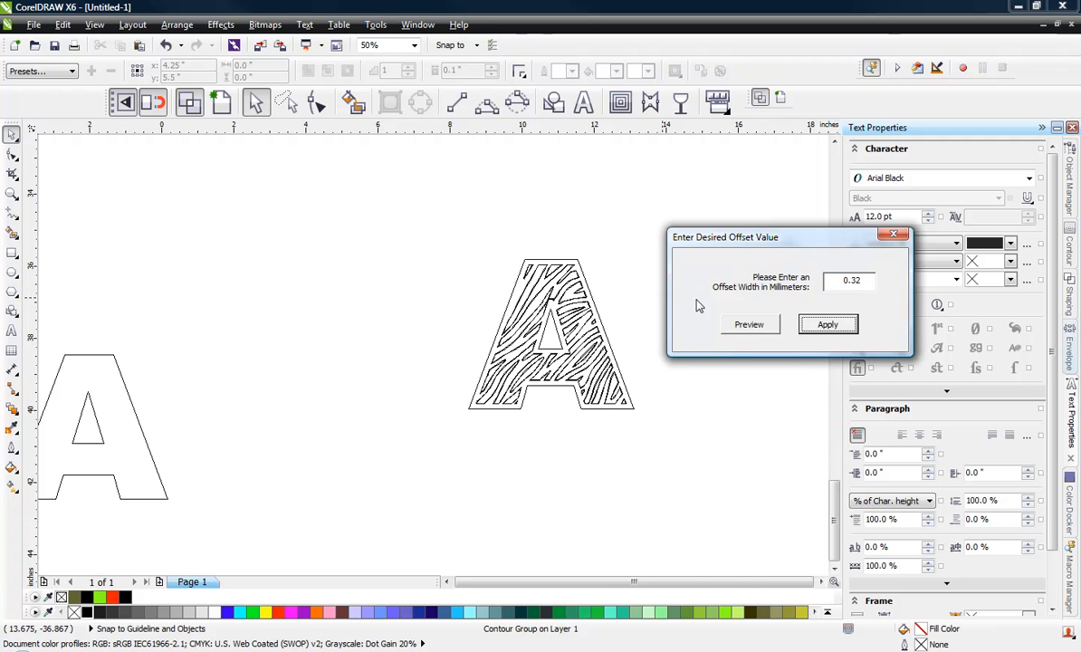
click(566, 269)
scroll(545, 288, up, 2)
scroll(543, 286, up, 4)
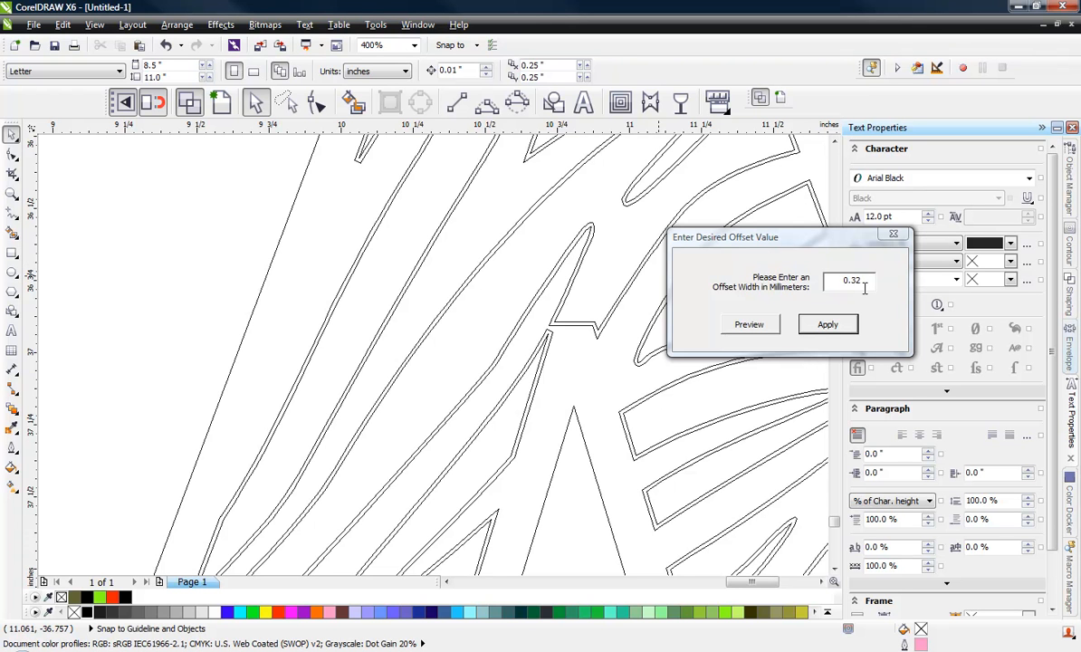
click(805, 266)
text(.5)
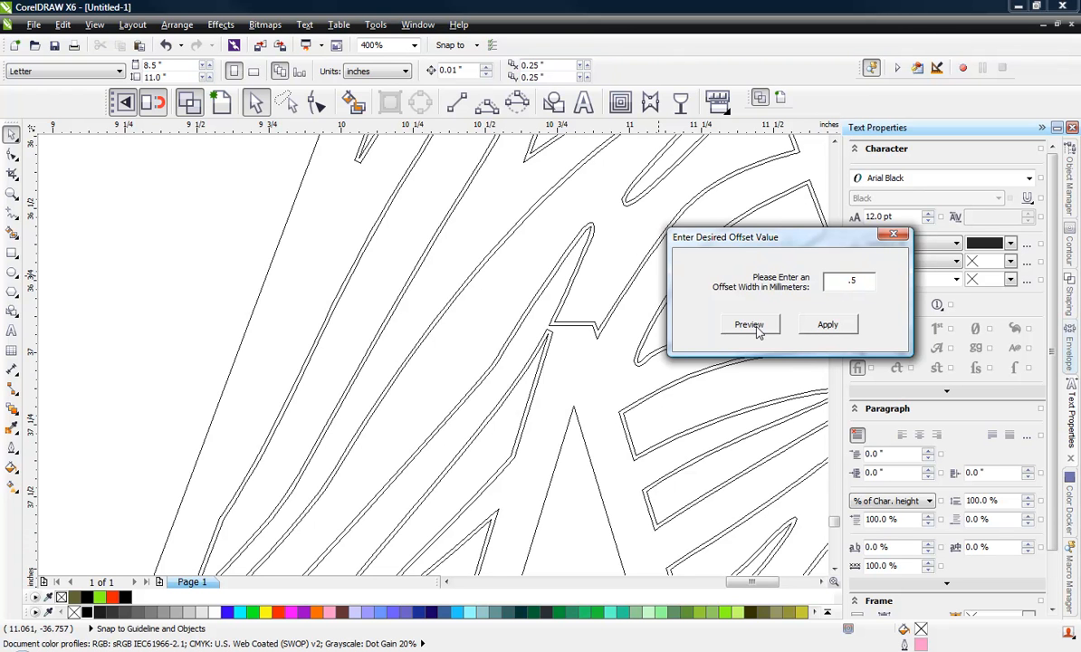
click(827, 326)
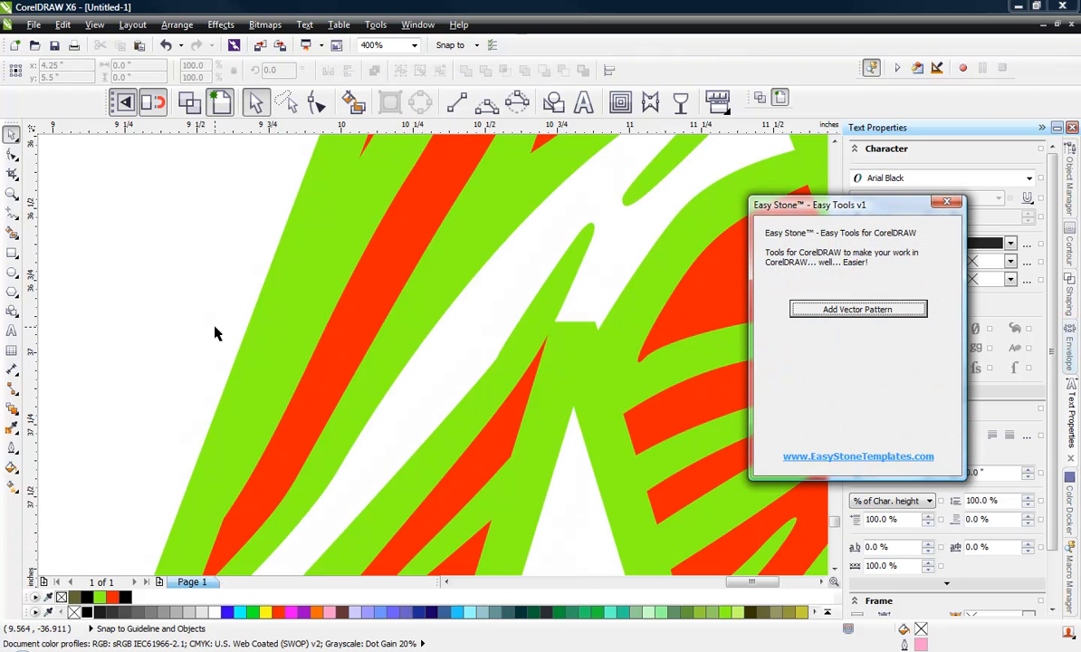
- Check the finished zebra-patterned letter A up close and delete it from the drawing
click(210, 249)
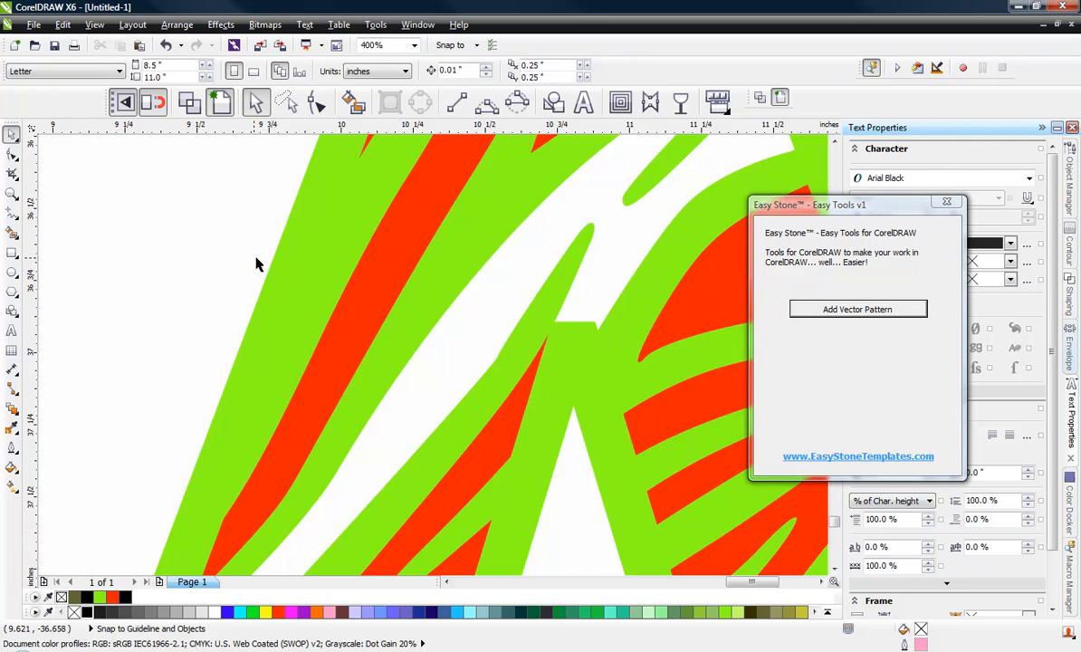
scroll(256, 263, down, 4)
scroll(265, 265, up, 4)
scroll(268, 265, down, 3)
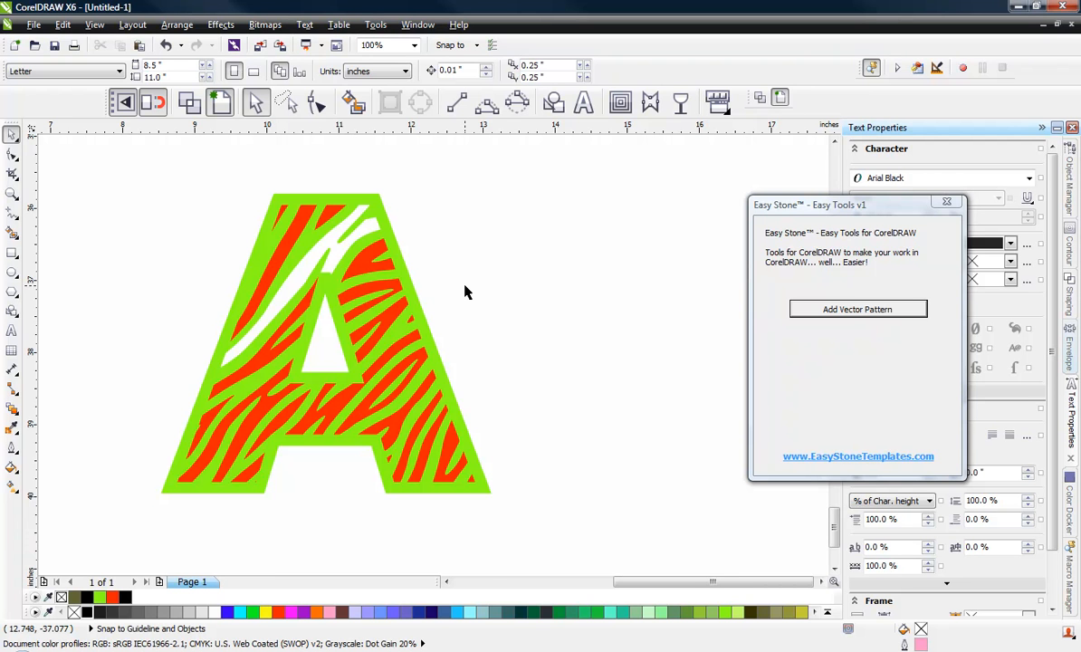
scroll(464, 291, up, 1)
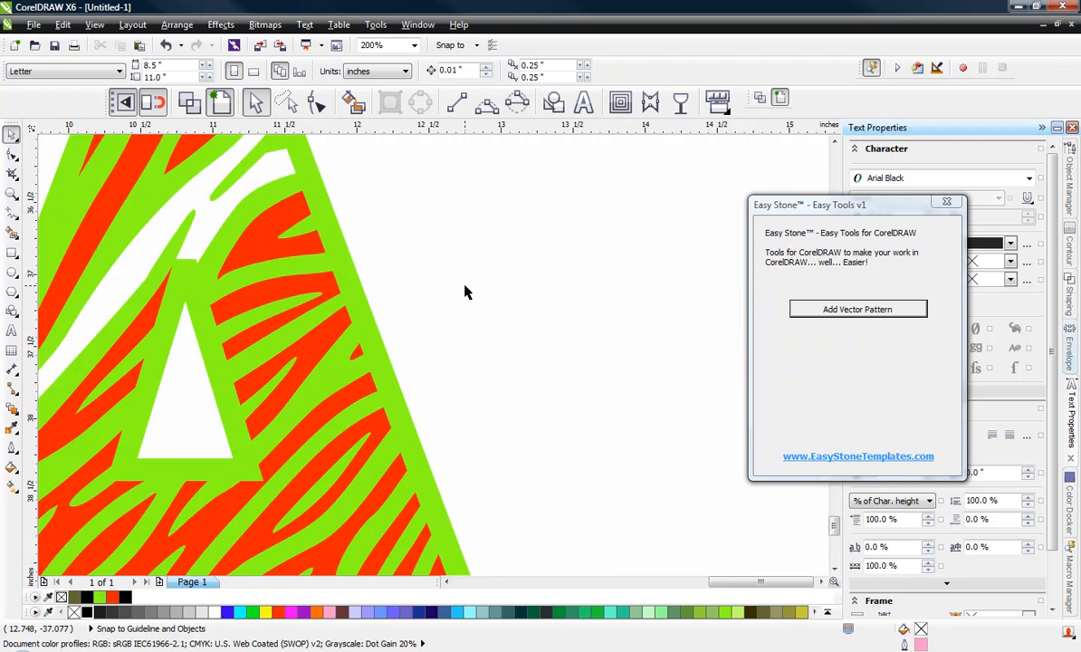
scroll(464, 292, down, 1)
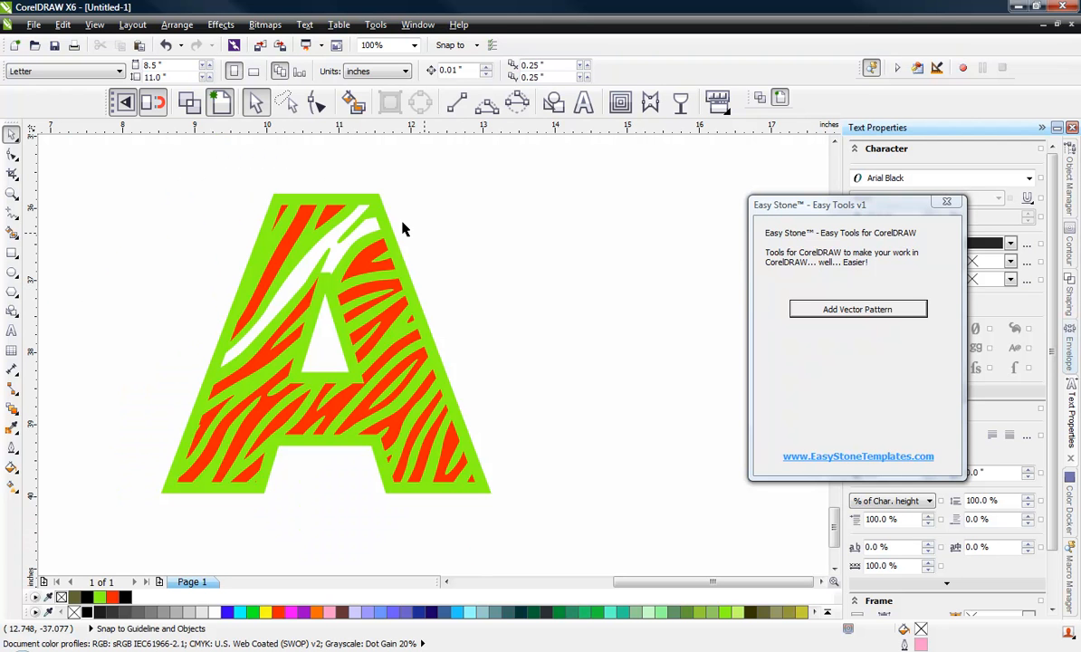
drag(453, 292, 163, 498)
key(Delete)
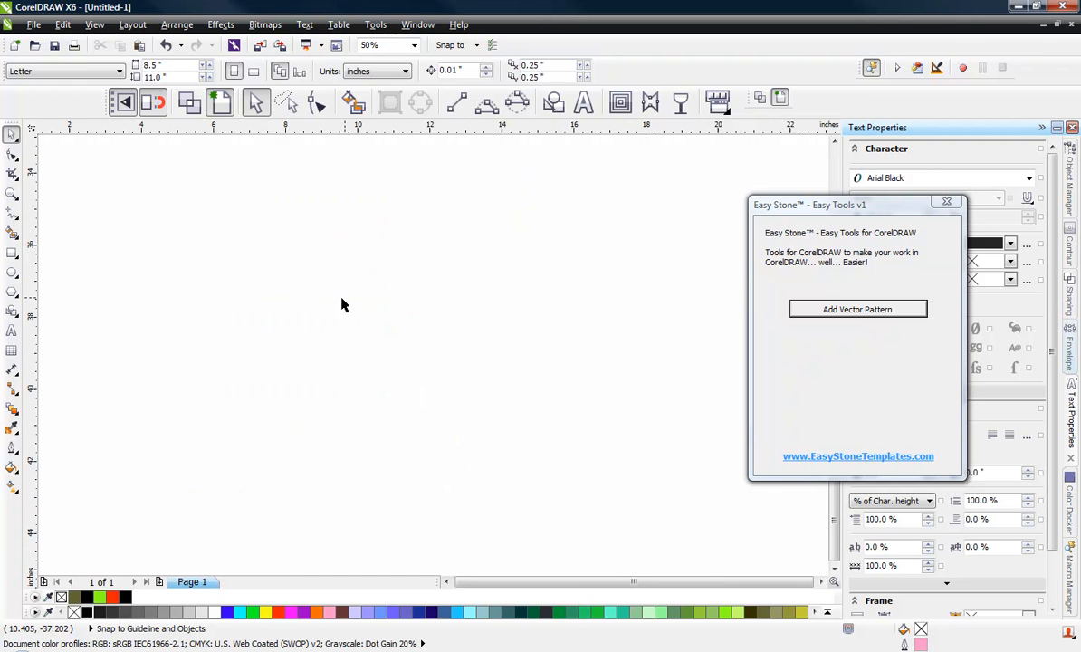
- Place a copy of the remaining black letter A to its right
scroll(321, 284, down, 3)
scroll(242, 306, up, 1)
scroll(225, 329, up, 1)
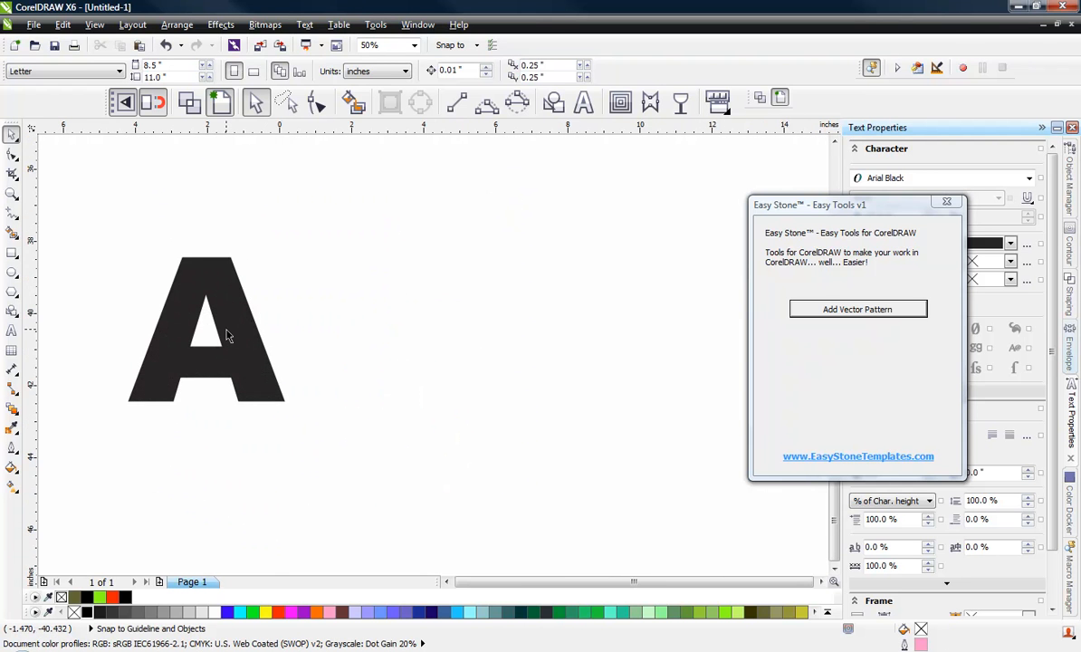
drag(226, 334, 515, 328)
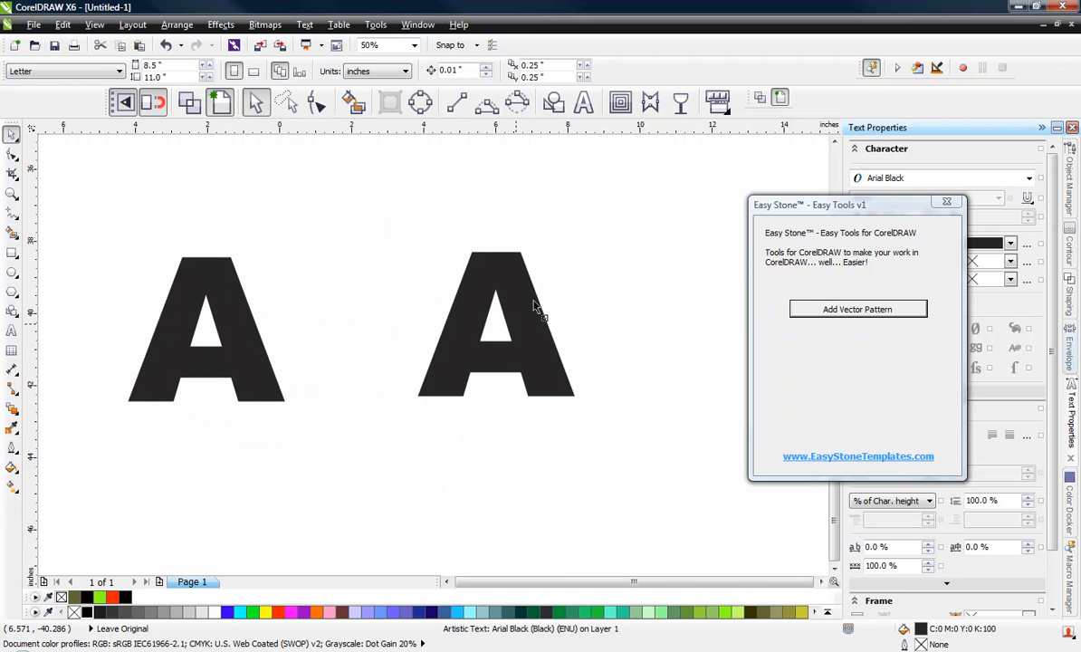
- Run Add Vector Pattern on the new copy of the letter with a 4 mm outline width
click(834, 310)
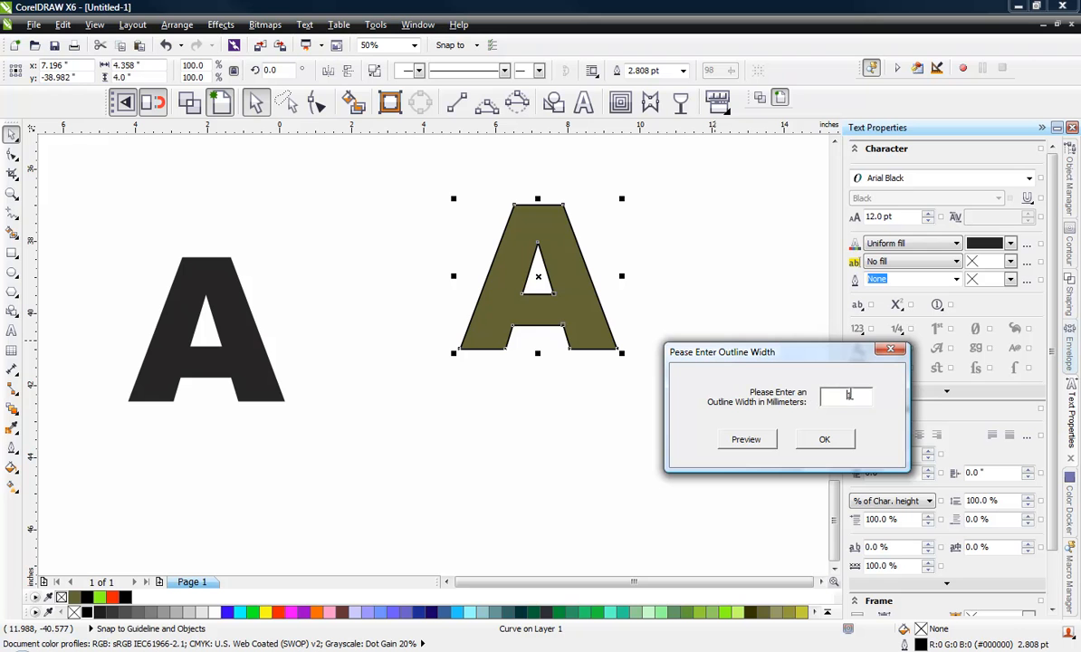
text(4)
click(826, 443)
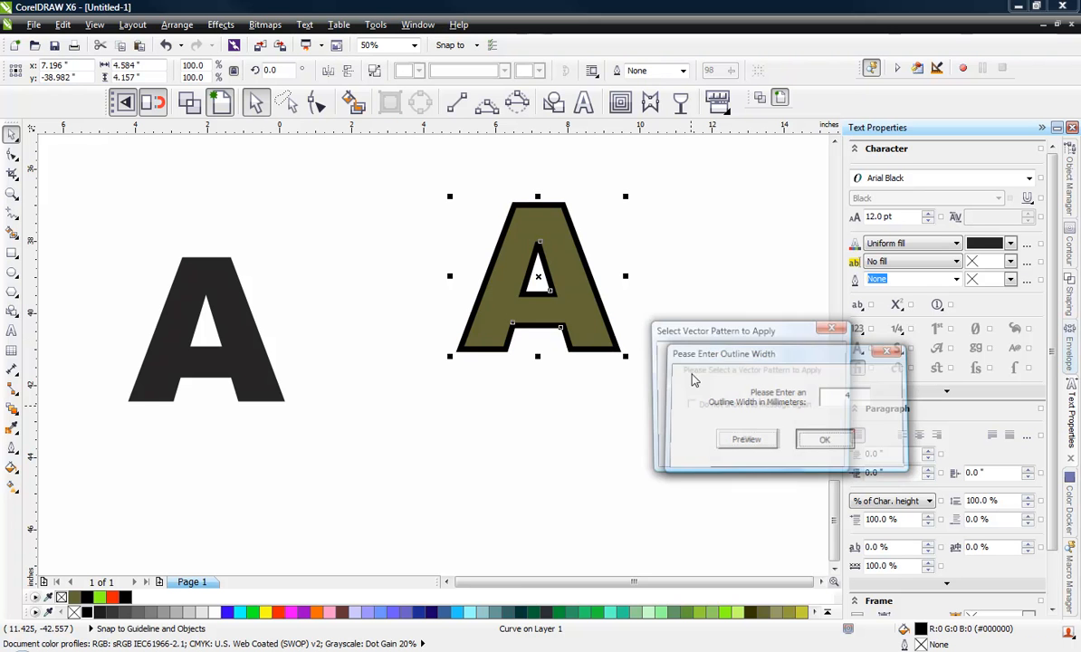
- Lay Zebra Texture.cdr over the letter A as its pattern, rotated to about 28 degrees and covering the whole letter
click(748, 441)
double_click(549, 123)
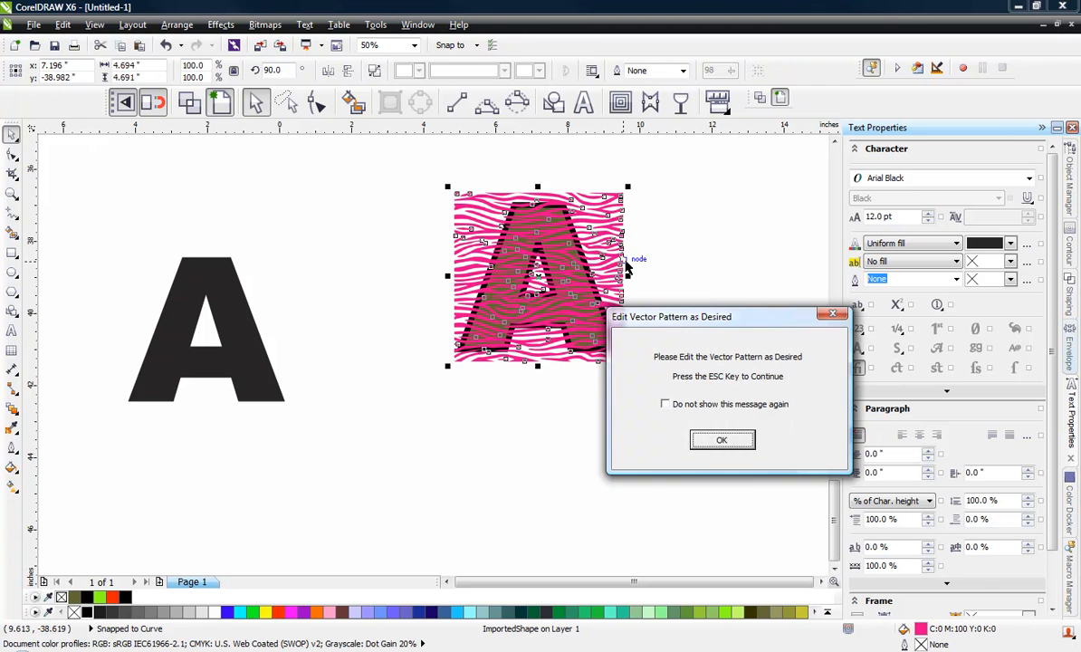
click(579, 249)
click(584, 193)
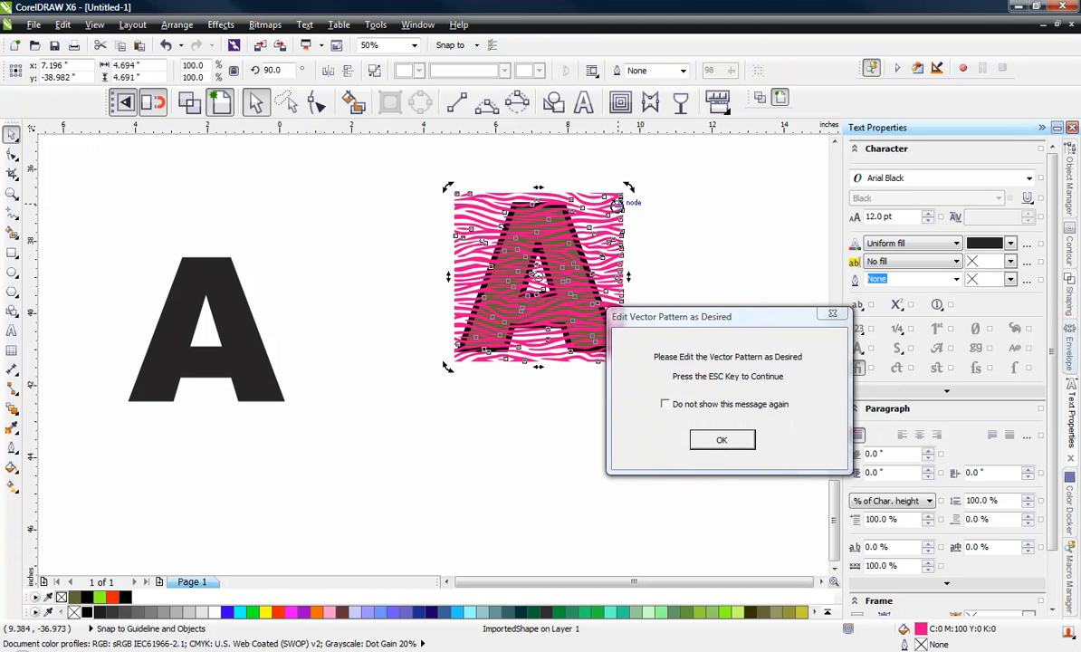
drag(627, 187, 631, 315)
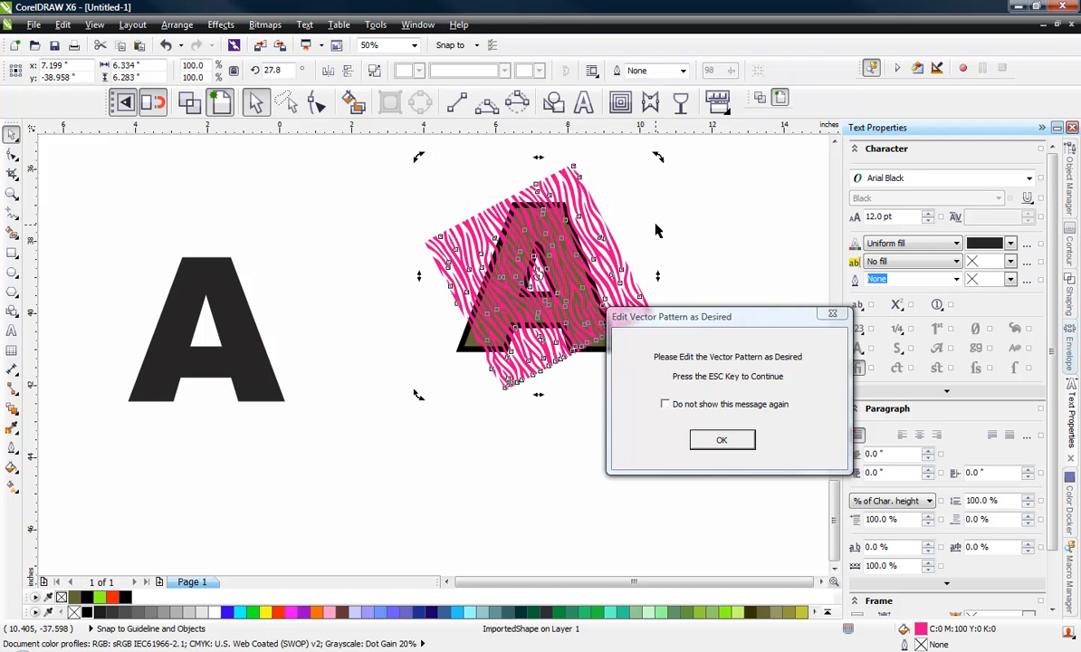
drag(418, 160, 501, 486)
click(705, 440)
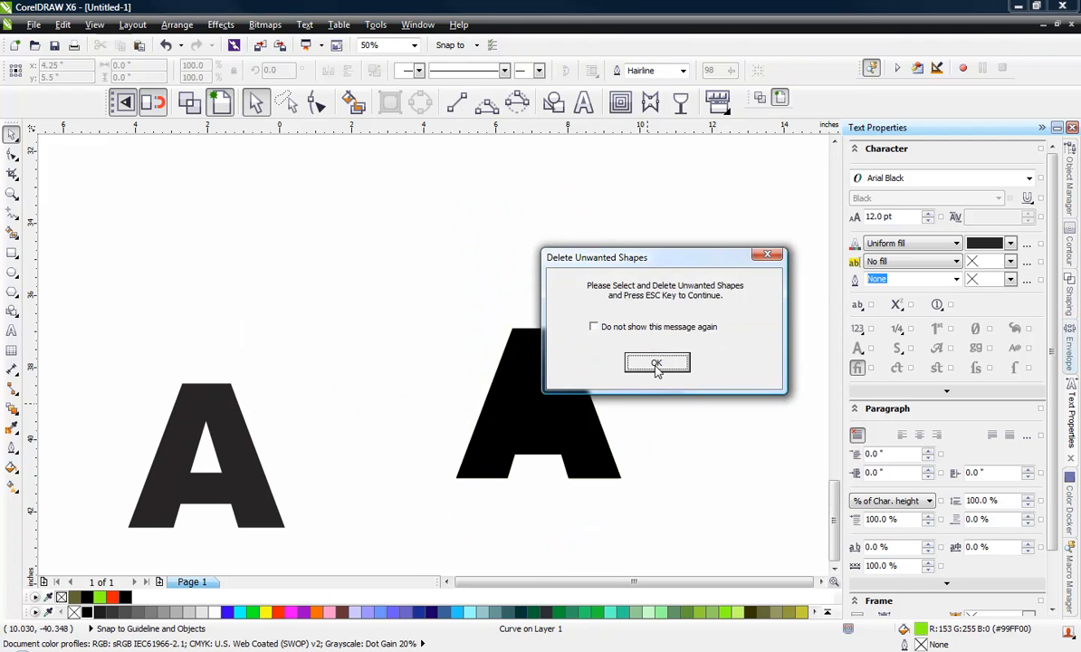
- Delete the unwanted black shapes covering the letter and finish applying the zebra pattern
click(656, 362)
click(584, 387)
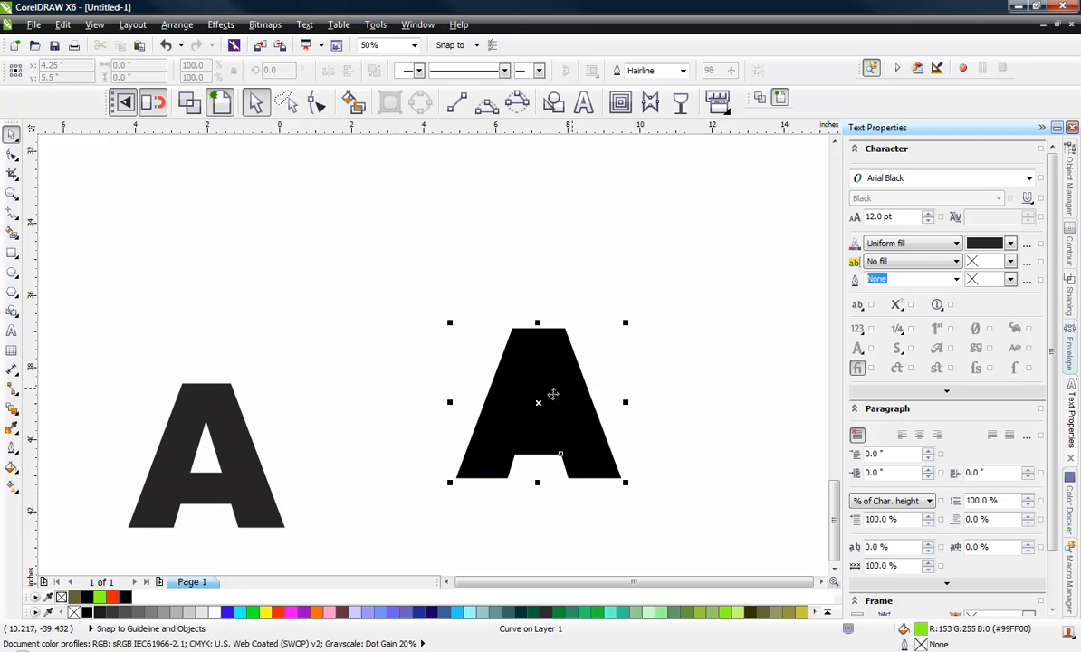
click(505, 384)
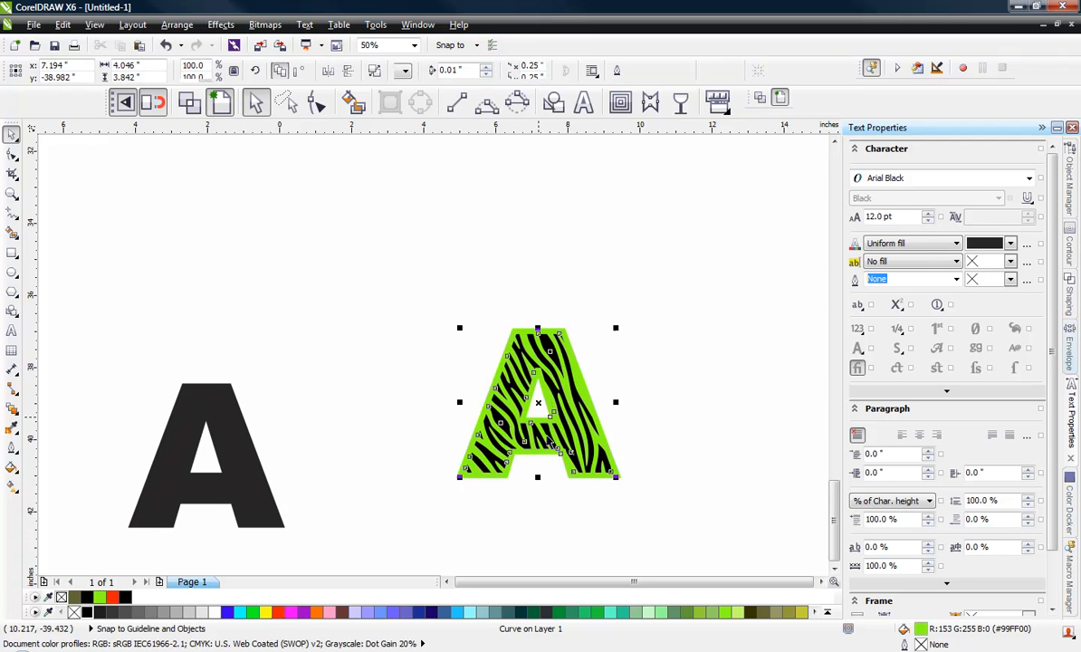
click(827, 323)
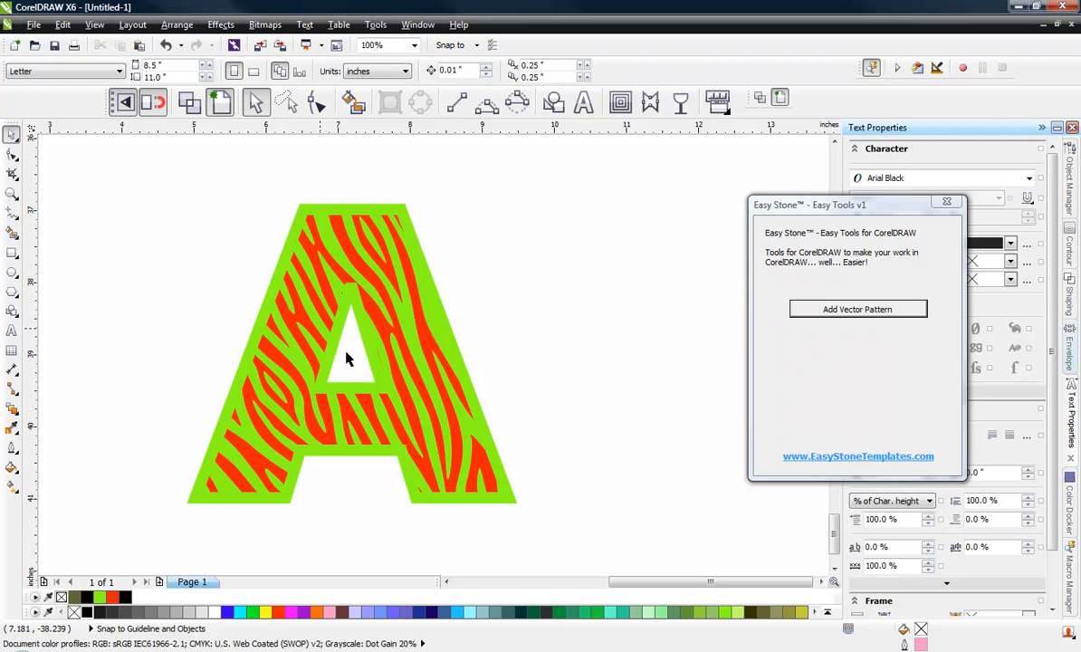
- Delete the finished green and red zebra-patterned letter A from the drawing
scroll(548, 425, down, 1)
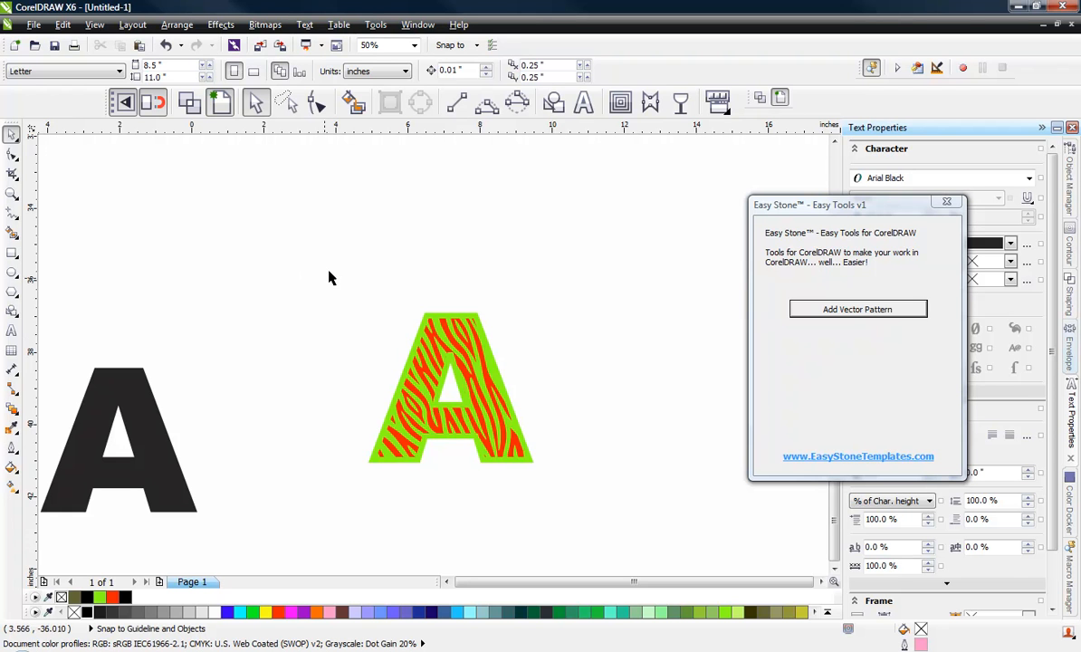
drag(330, 278, 545, 507)
key(Delete)
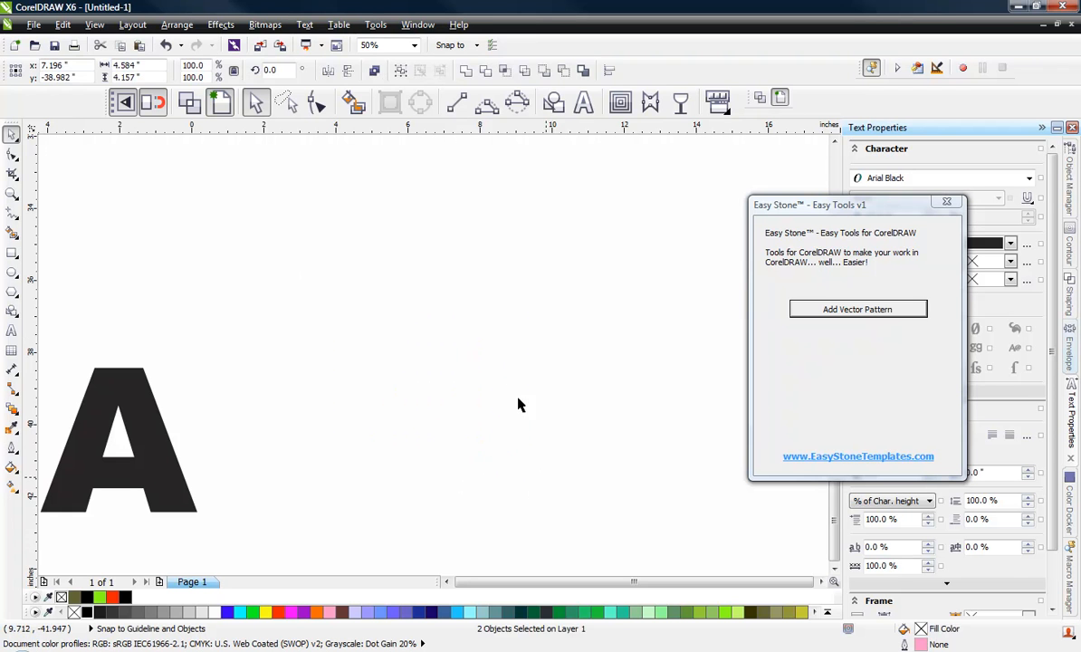
click(518, 405)
- Replace the text of the remaining black letter A with CHER
scroll(449, 294, down, 3)
scroll(391, 318, up, 5)
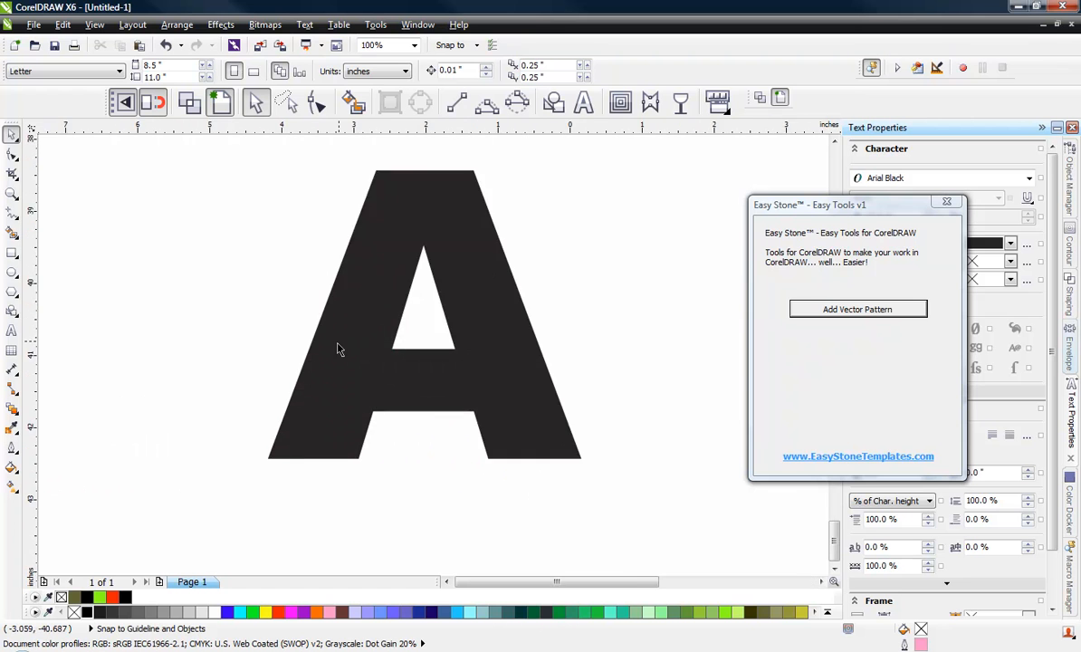
scroll(338, 349, down, 3)
scroll(344, 342, up, 3)
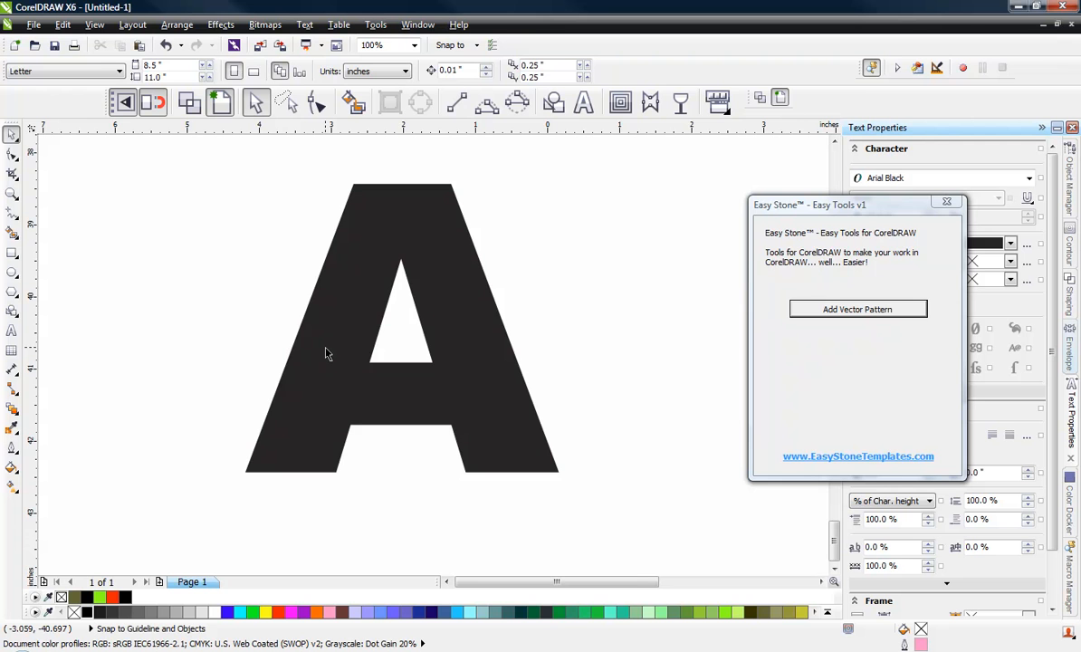
double_click(324, 346)
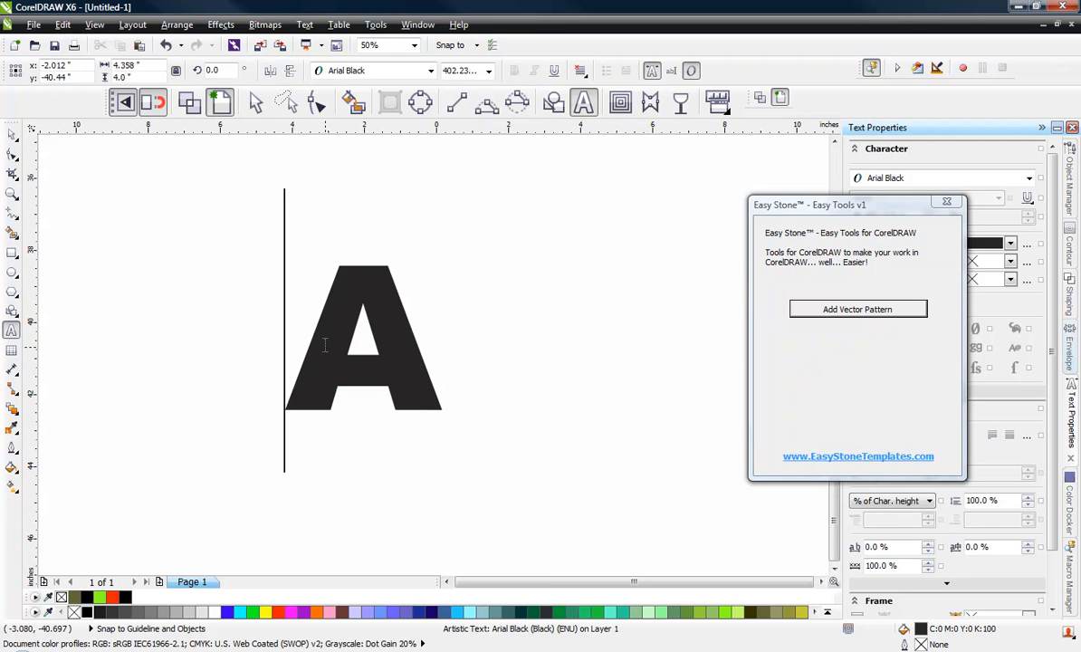
key(shift+Right)
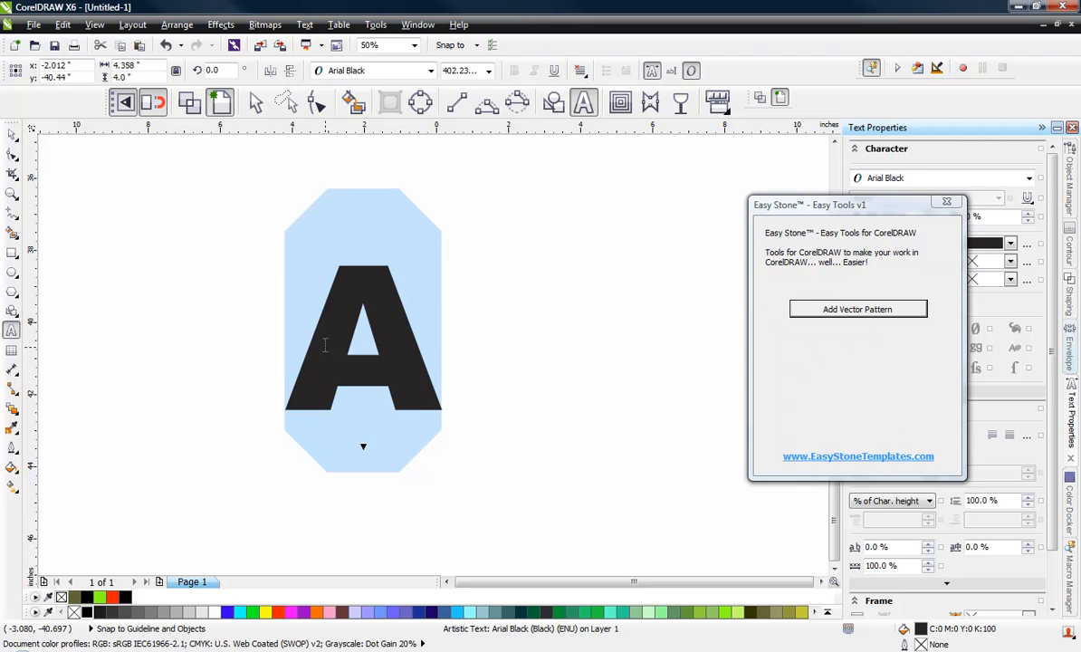
text(CH)
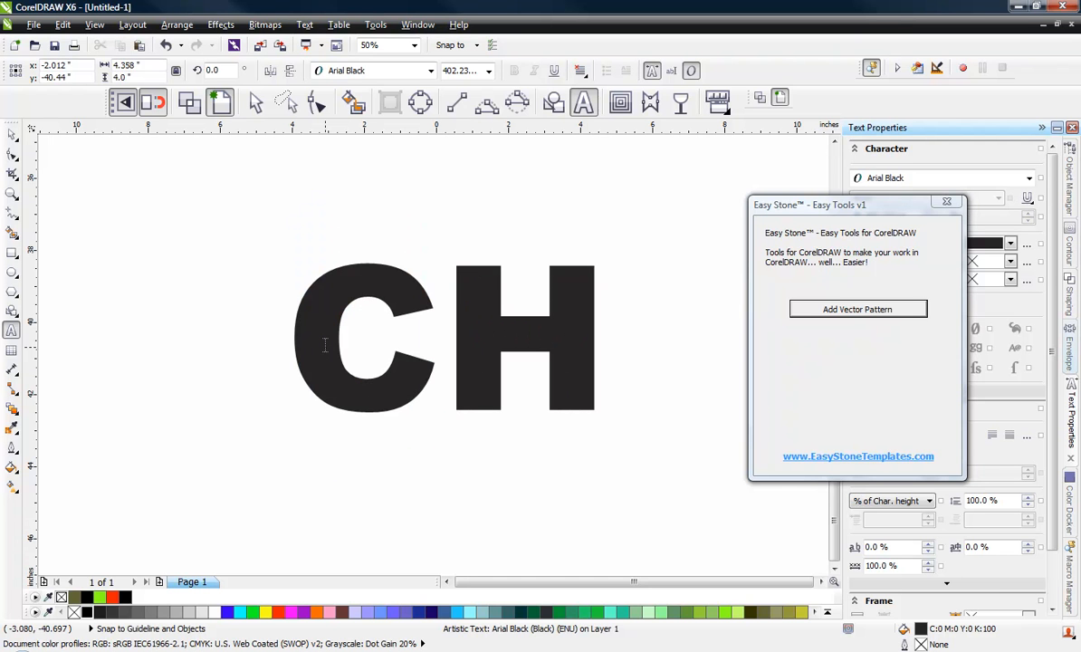
text(ER)
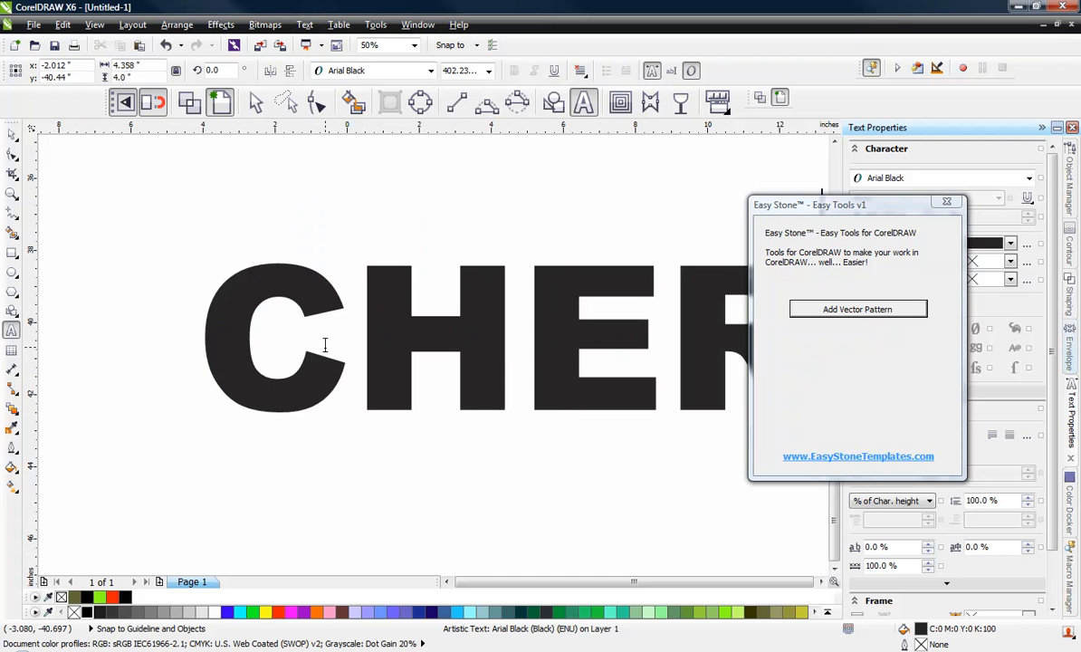
scroll(325, 345, down, 2)
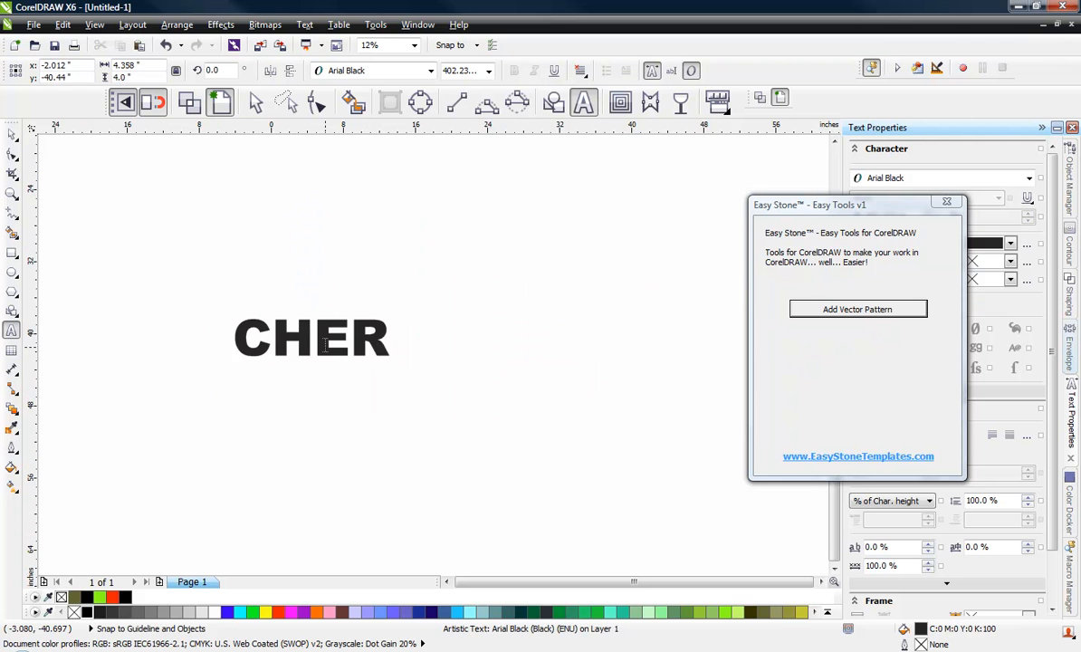
scroll(325, 345, up, 1)
click(6, 127)
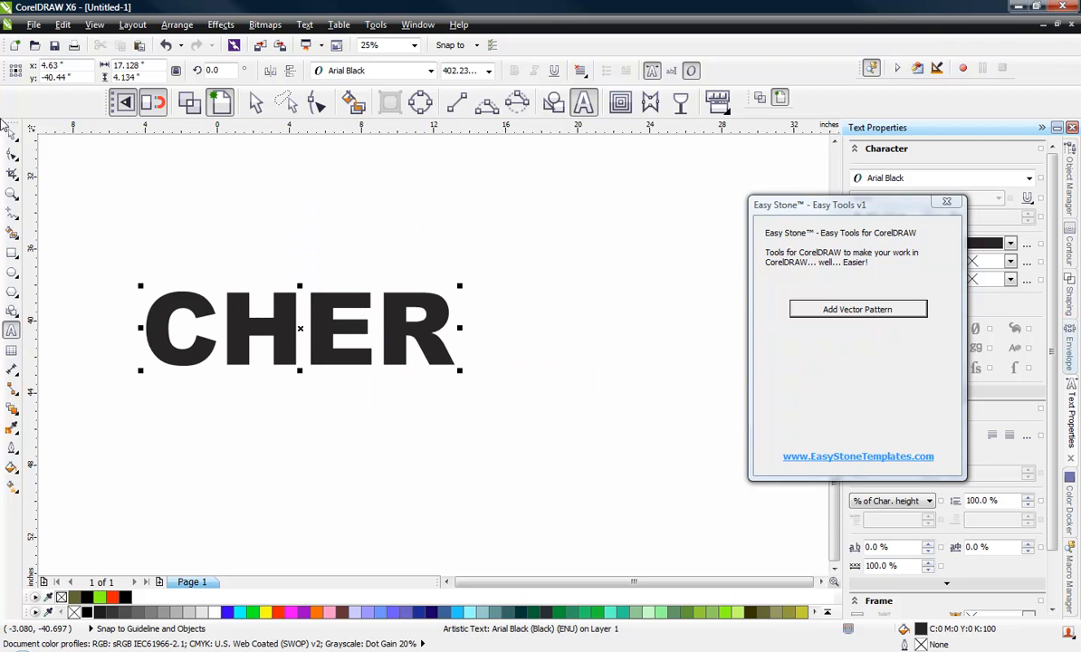
click(12, 133)
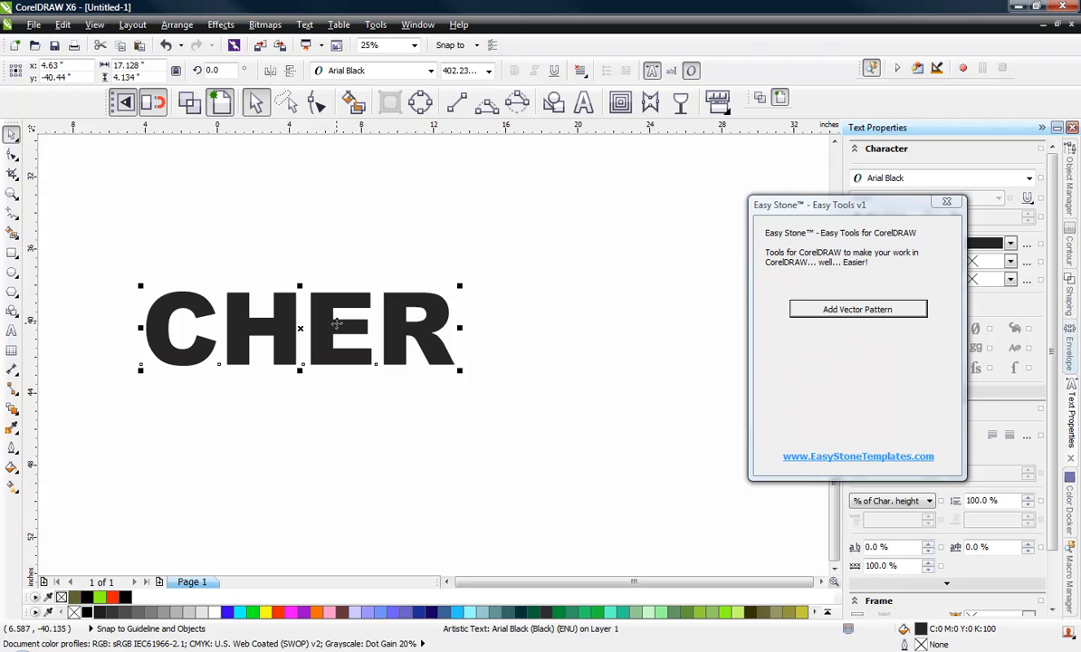
- Spread the letters of the CHER text apart by setting the character spacing to 500%
key(F10)
click(325, 395)
click(331, 360)
drag(819, 196, 818, 149)
click(902, 546)
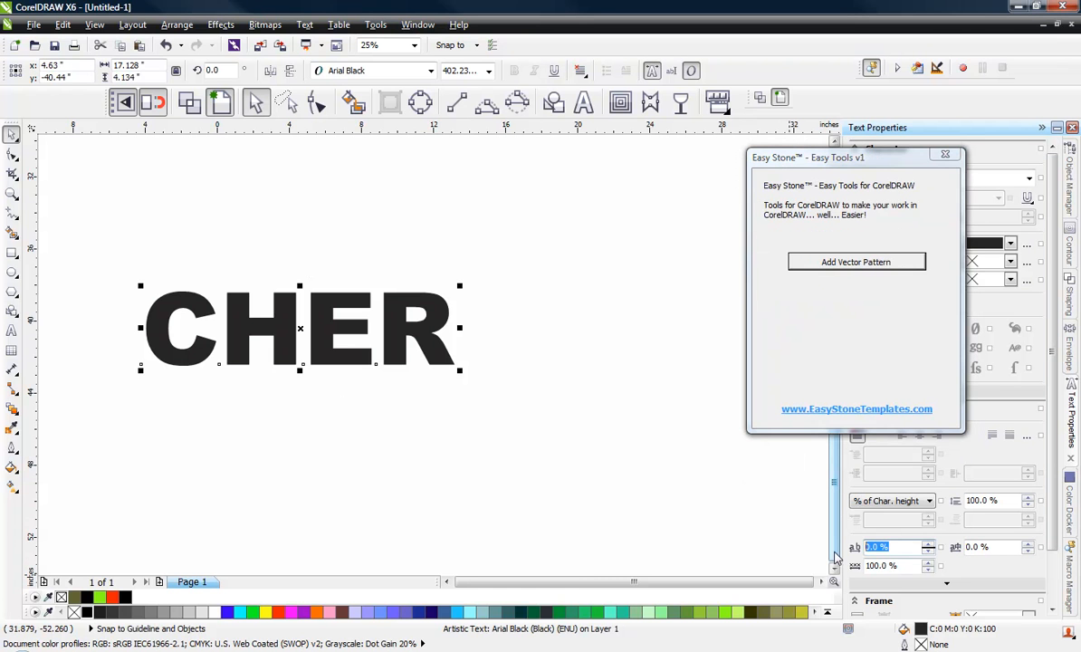
text(500)
key(Return)
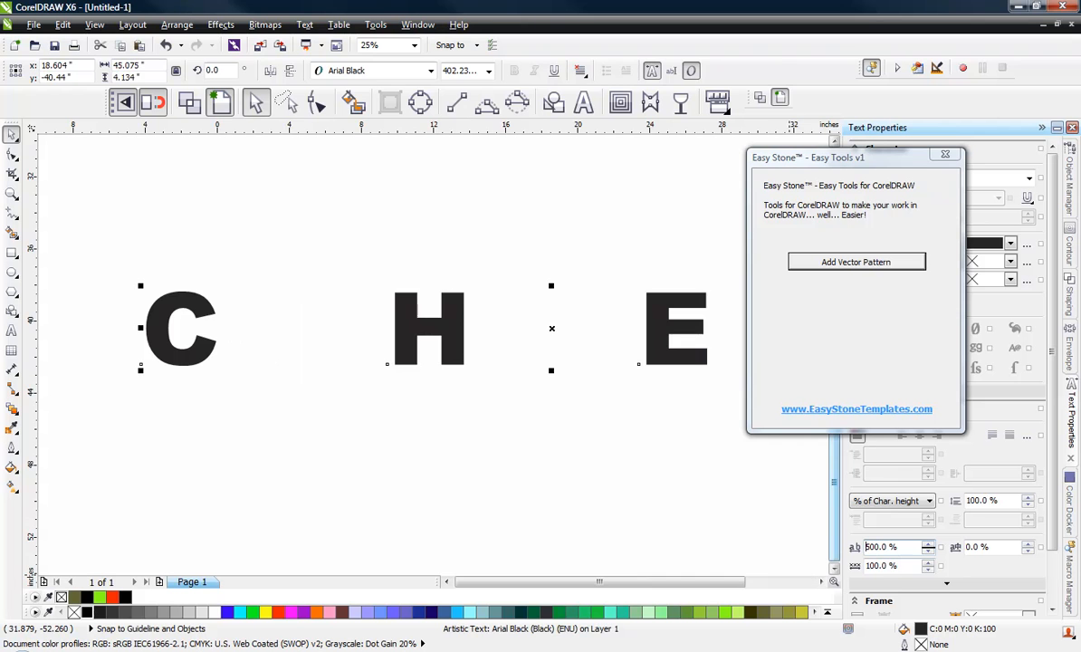
click(417, 428)
- Move the spaced-out CHER text about 4.5 inches to the left and 1.4 inches up
scroll(417, 427, down, 1)
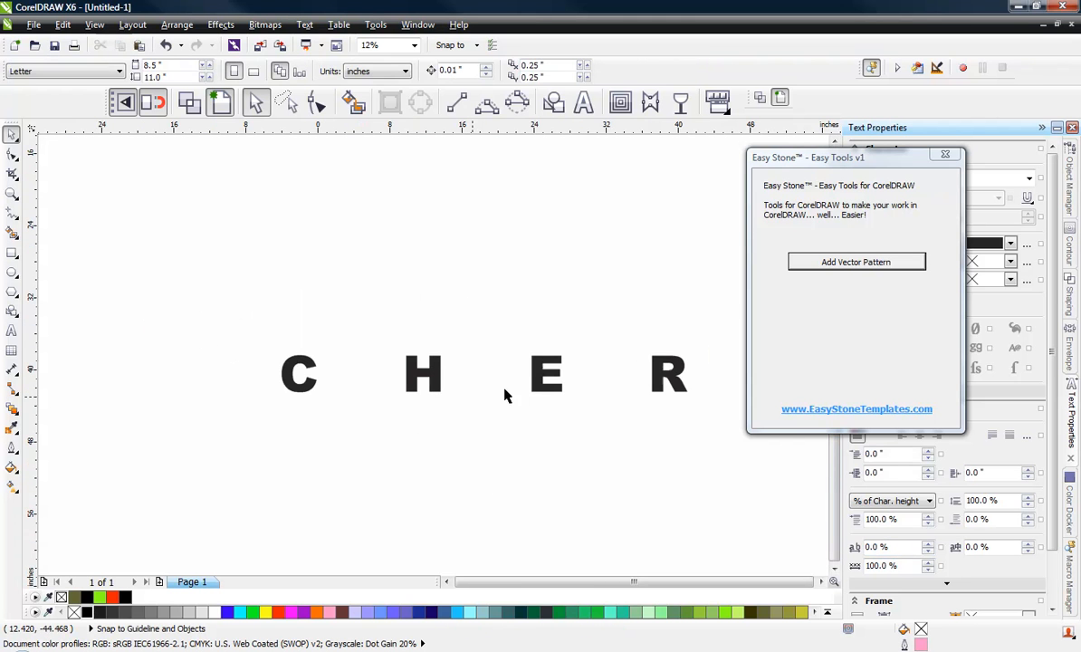
click(534, 369)
drag(534, 369, 517, 363)
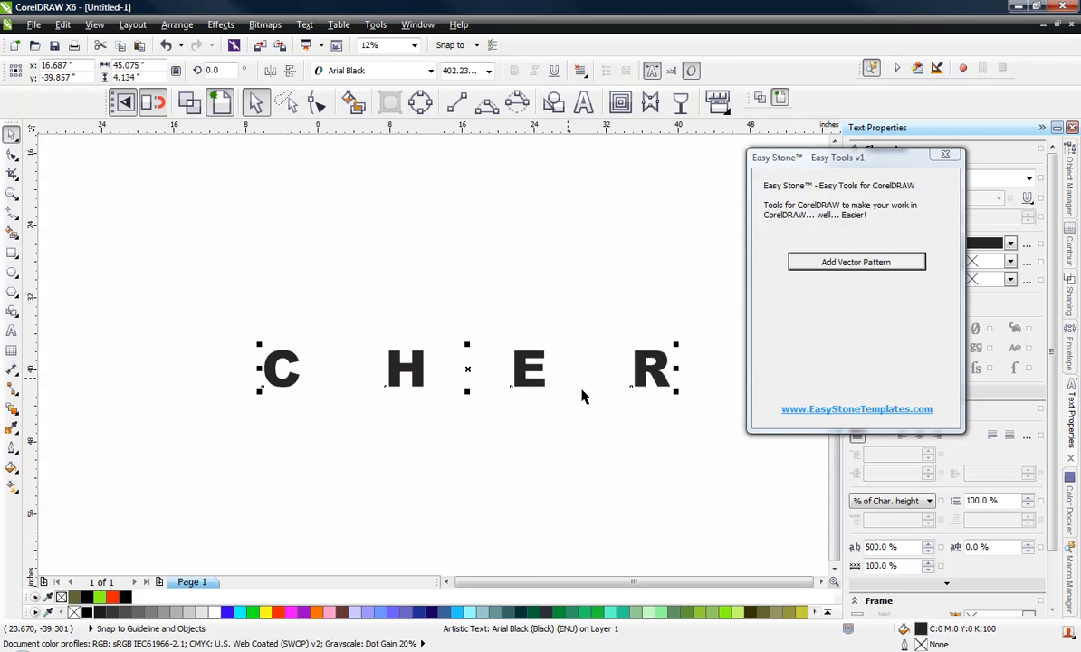
drag(637, 362, 614, 354)
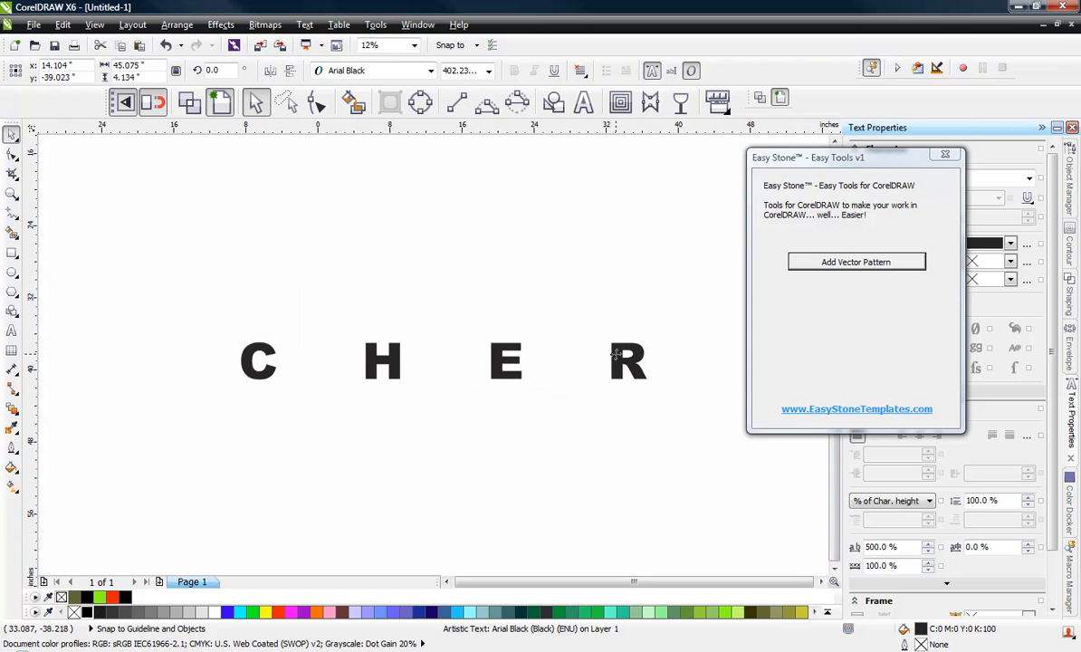
- Run Add Vector Pattern on the CHER text, apply an outline width and load Zebra Texture.cdr as the pattern
click(854, 263)
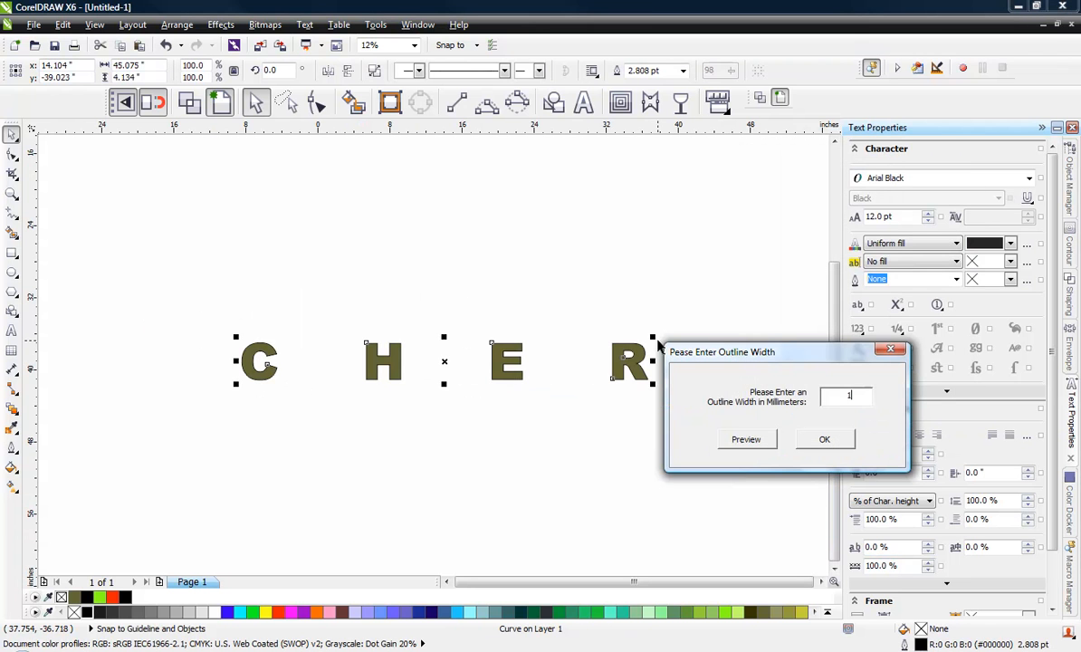
double_click(855, 391)
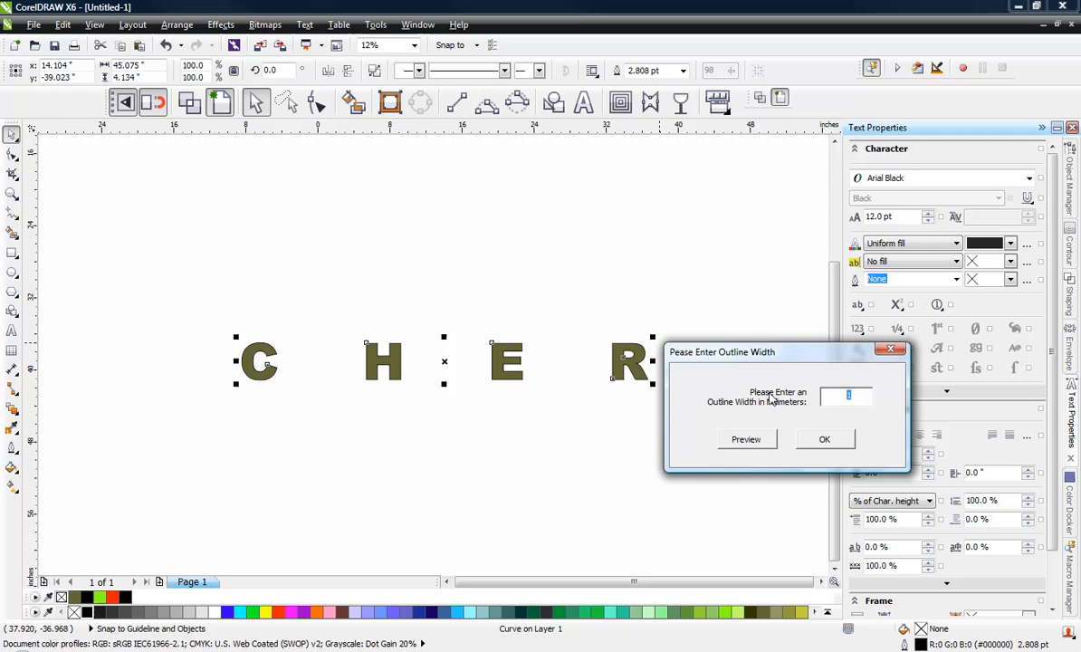
click(820, 440)
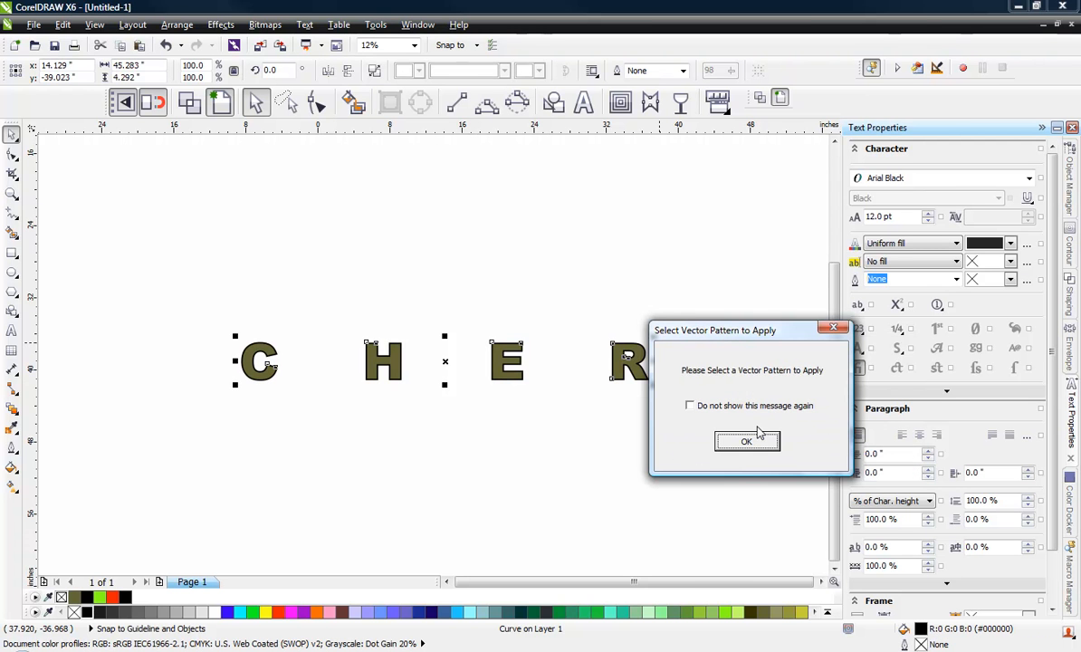
click(751, 440)
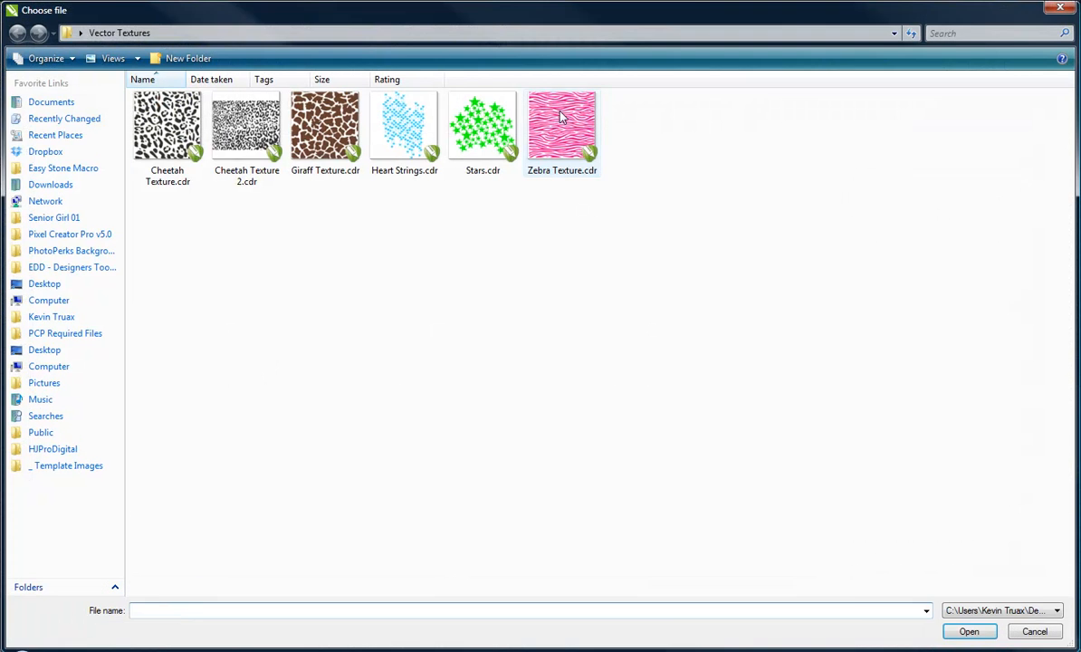
double_click(557, 127)
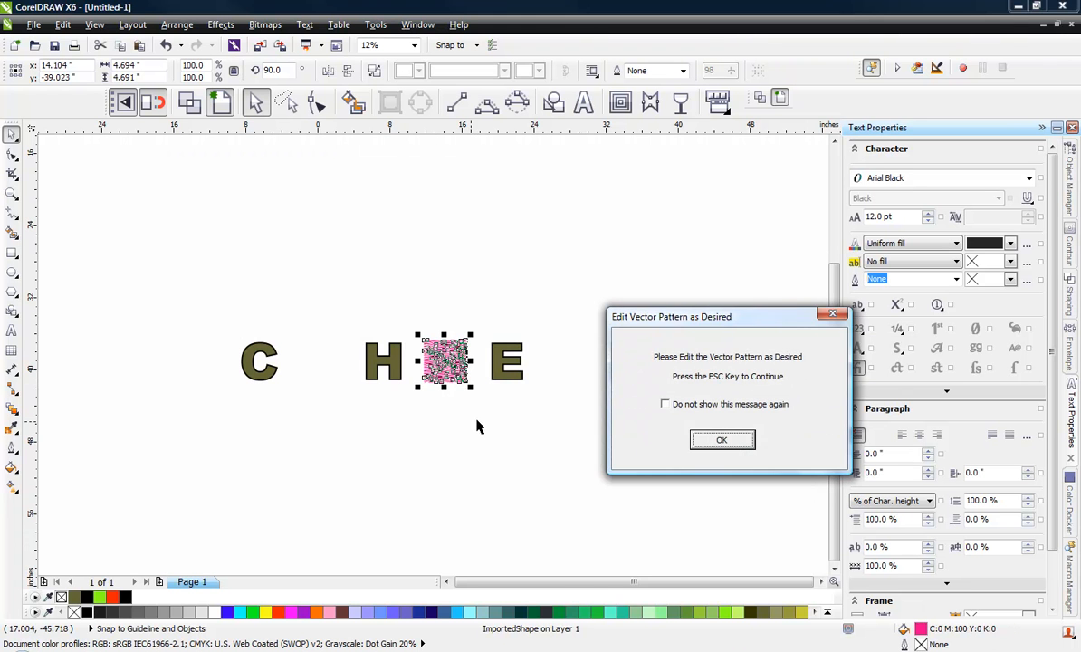
click(721, 440)
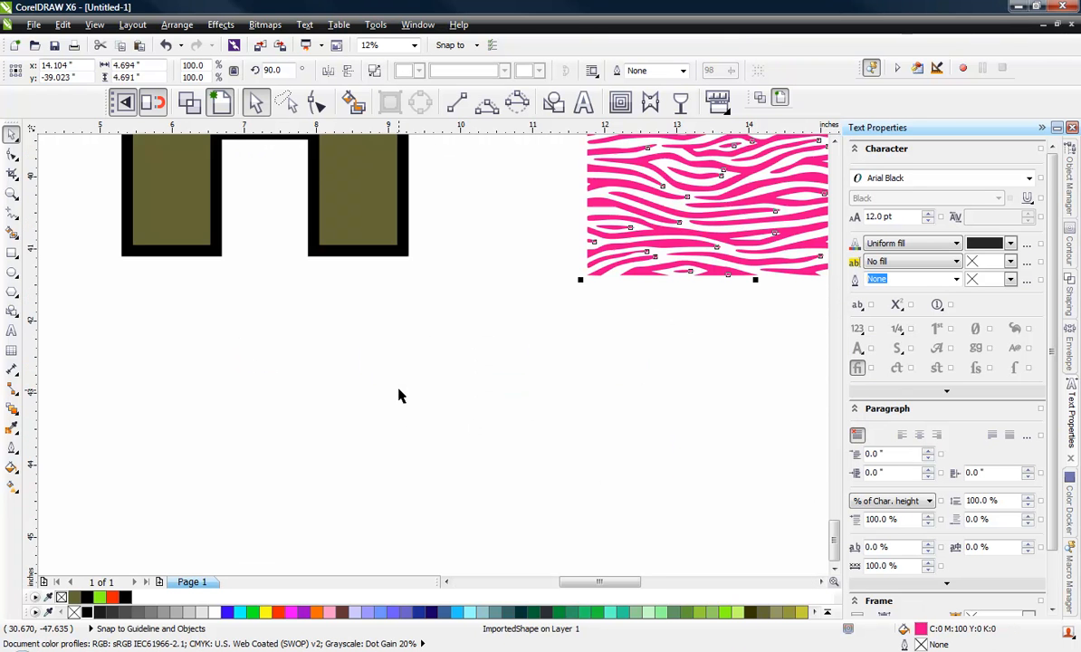
- Place the zebra pattern over the letter H, rotated to 133 degrees and scaled to about 211%
drag(625, 321, 384, 324)
drag(493, 357, 710, 366)
click(618, 484)
scroll(710, 371, down, 3)
key(Escape)
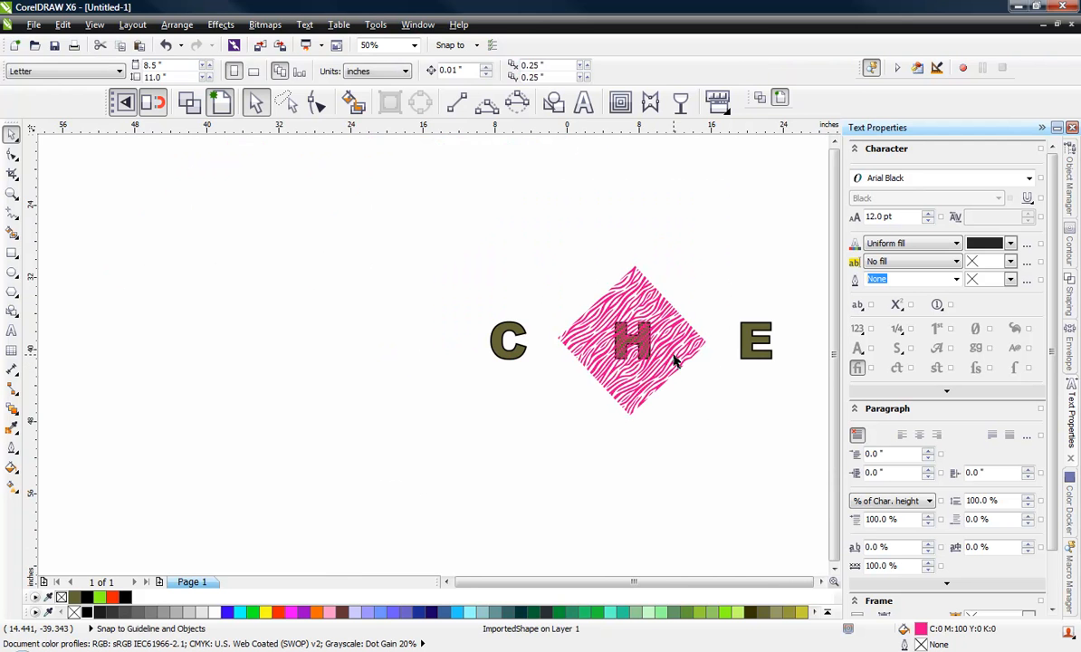
click(674, 360)
scroll(670, 349, up, 2)
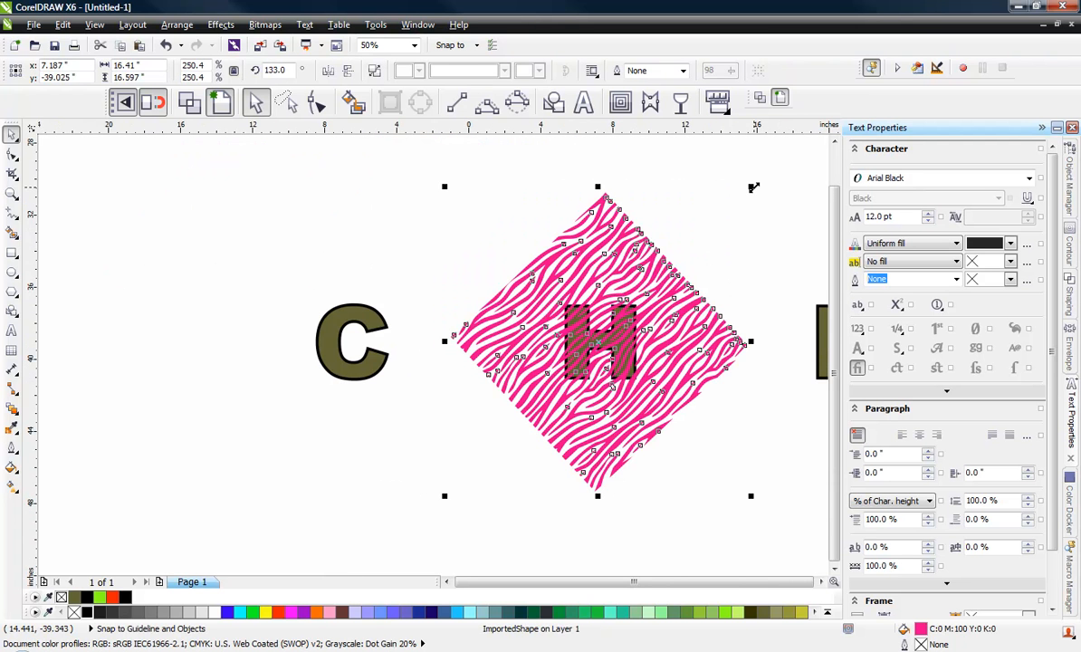
drag(753, 187, 740, 210)
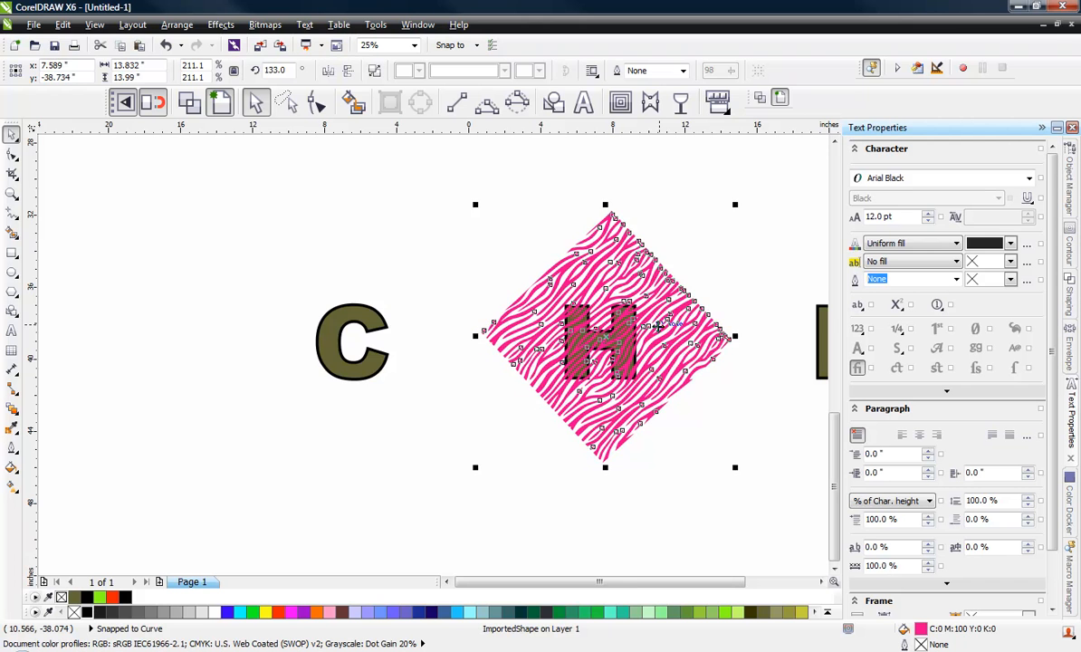
- Place copies of the zebra pattern over the letters C, E and R
drag(660, 339, 375, 347)
scroll(349, 314, down, 2)
drag(344, 312, 604, 303)
drag(604, 303, 729, 303)
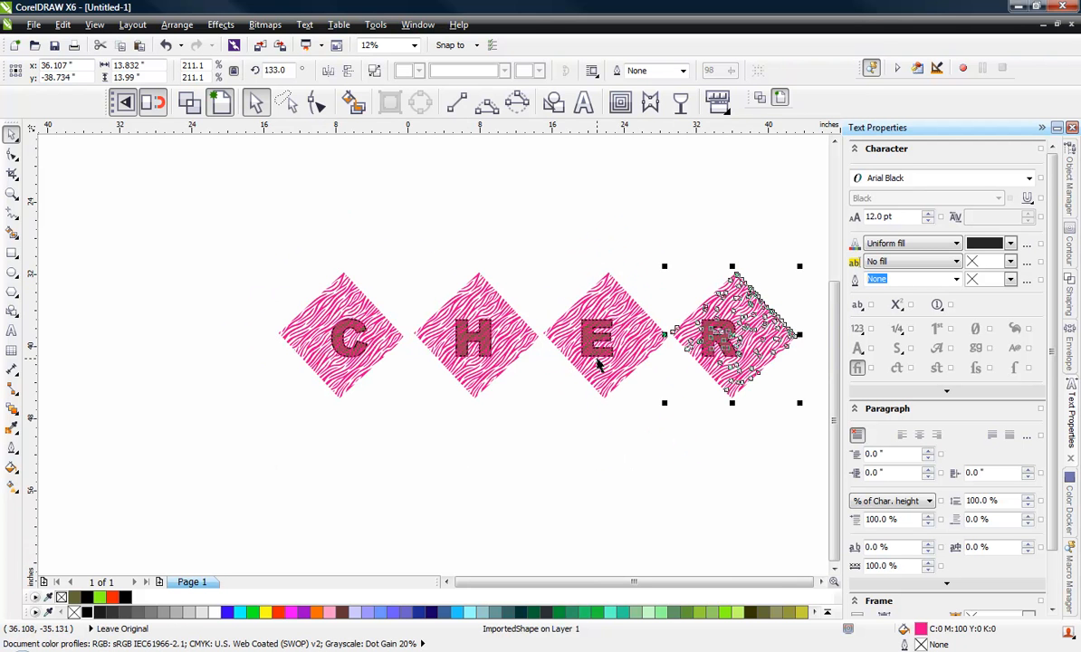
- Accept the pattern layout and continue Add Vector Pattern to cut the zebra texture into all four letters
click(396, 446)
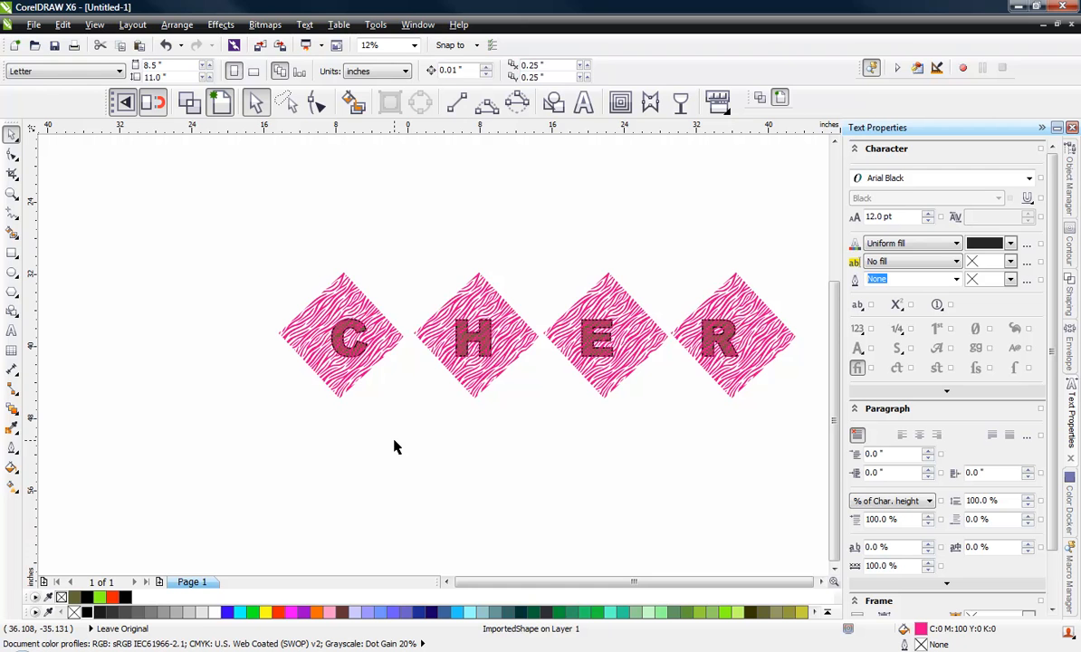
key(ctrl+a)
key(ctrl+shift+m)
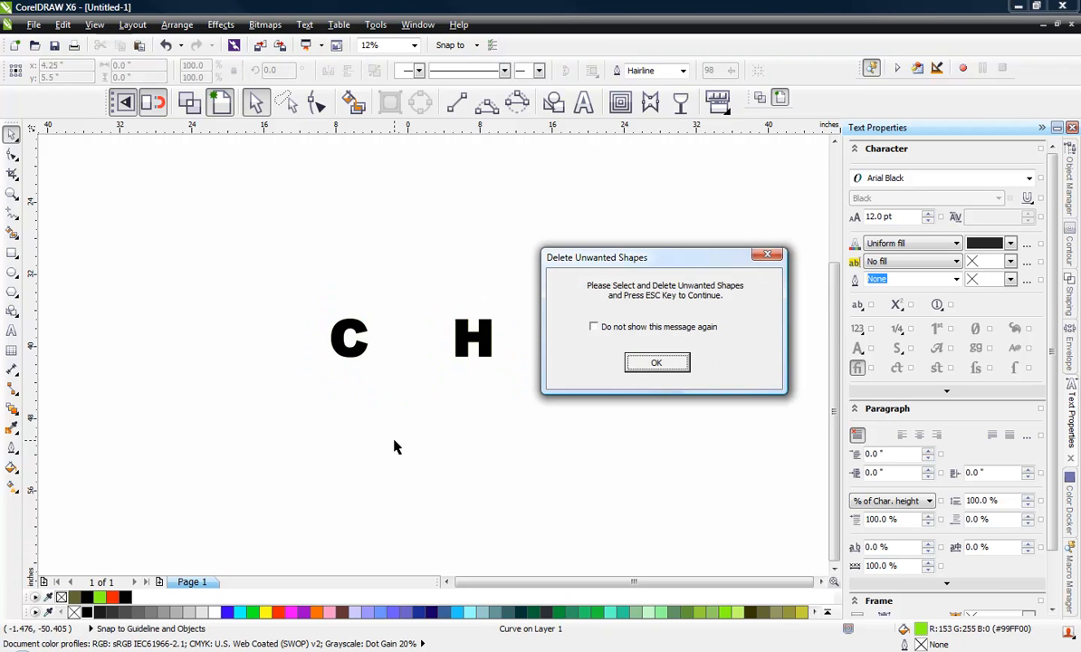
- Continue past the unwanted-shapes stage and apply an offset width of 0.32 mm to the zebra pattern in the CHER letters
click(656, 363)
scroll(367, 334, up, 3)
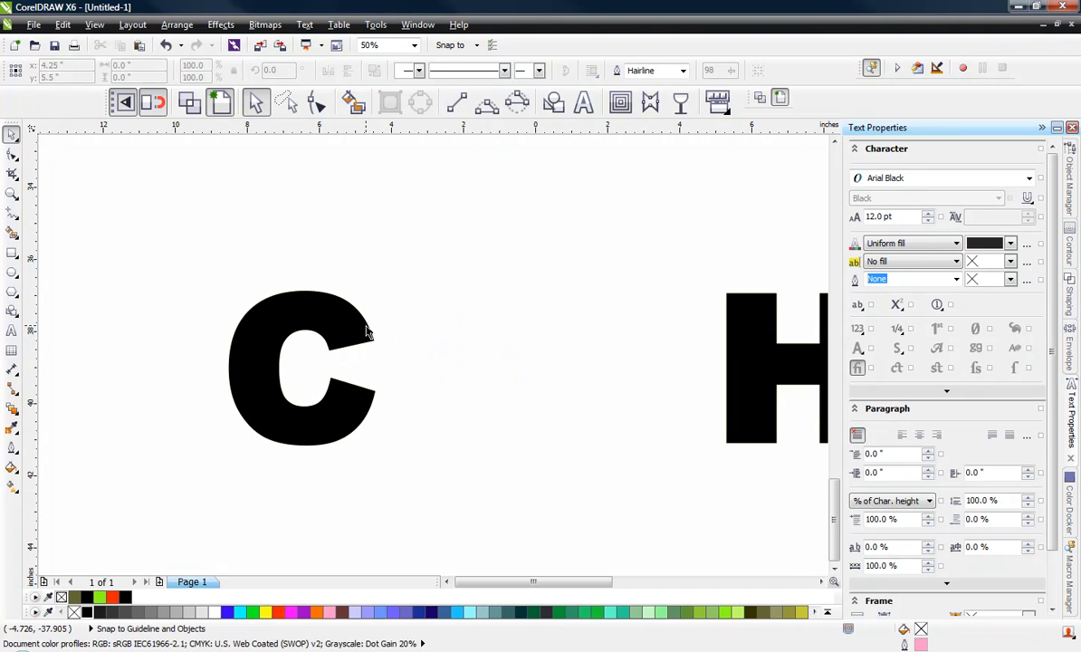
click(366, 330)
key(ctrl+shift+m)
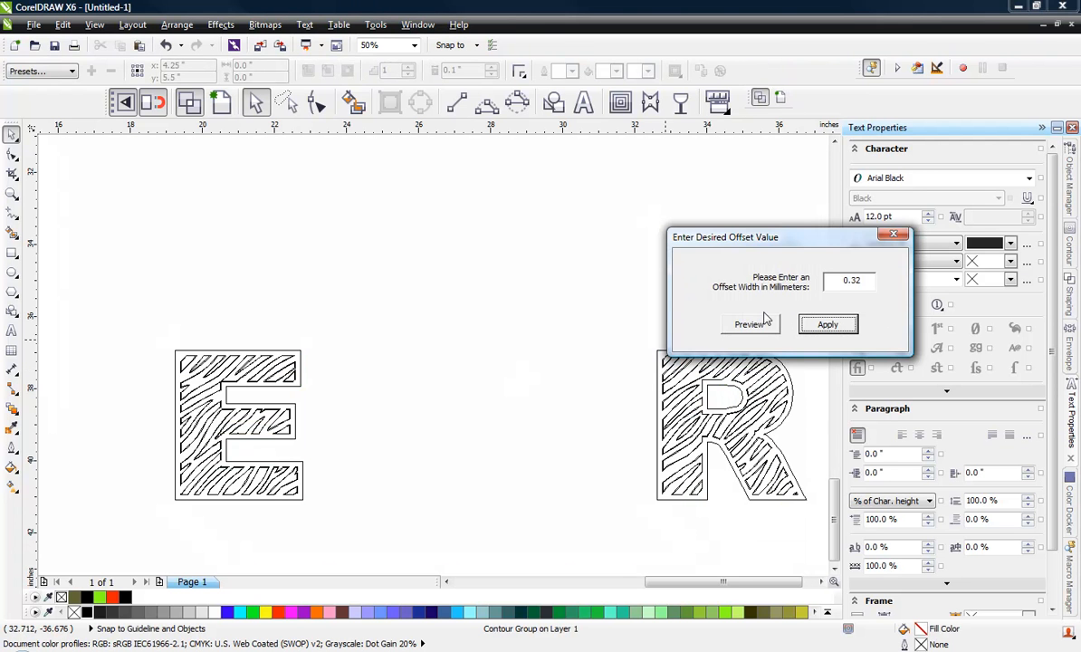
key(Return)
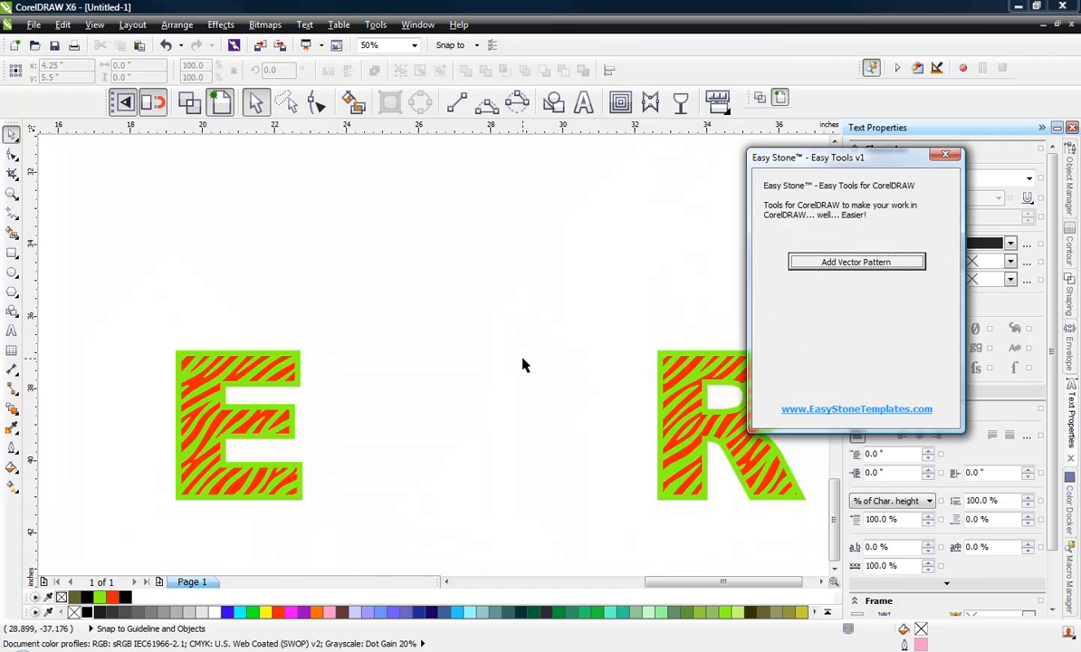
- Examine the finished zebra pattern and outline on all four CHER letters, moving the Easy Tools window clear of the lettering
scroll(451, 357, up, 2)
scroll(386, 370, down, 1)
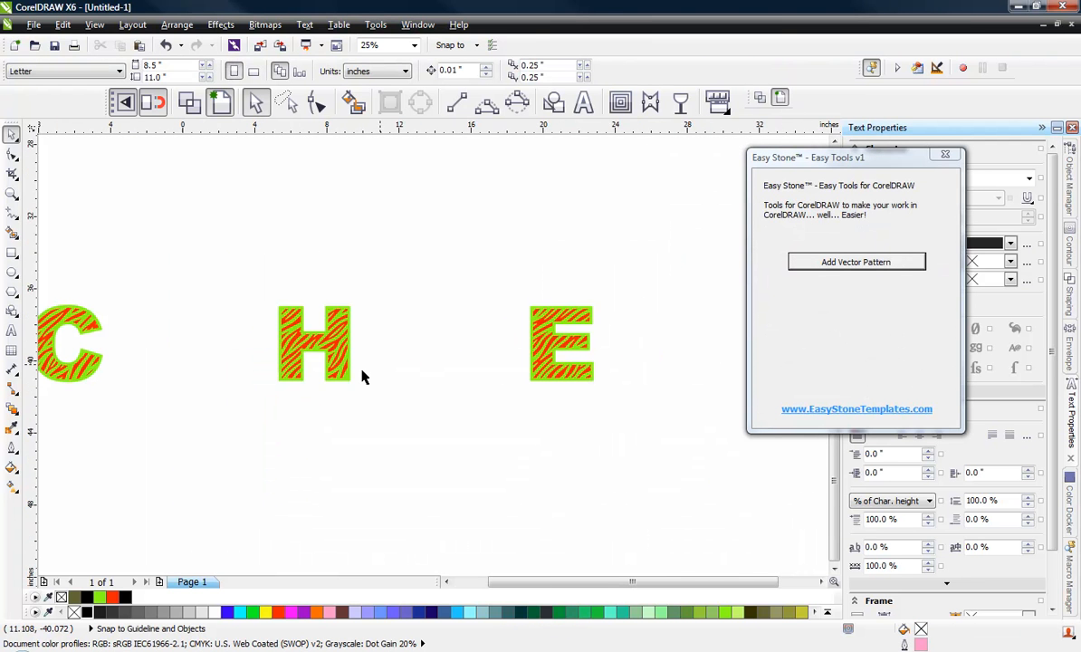
scroll(516, 356, down, 2)
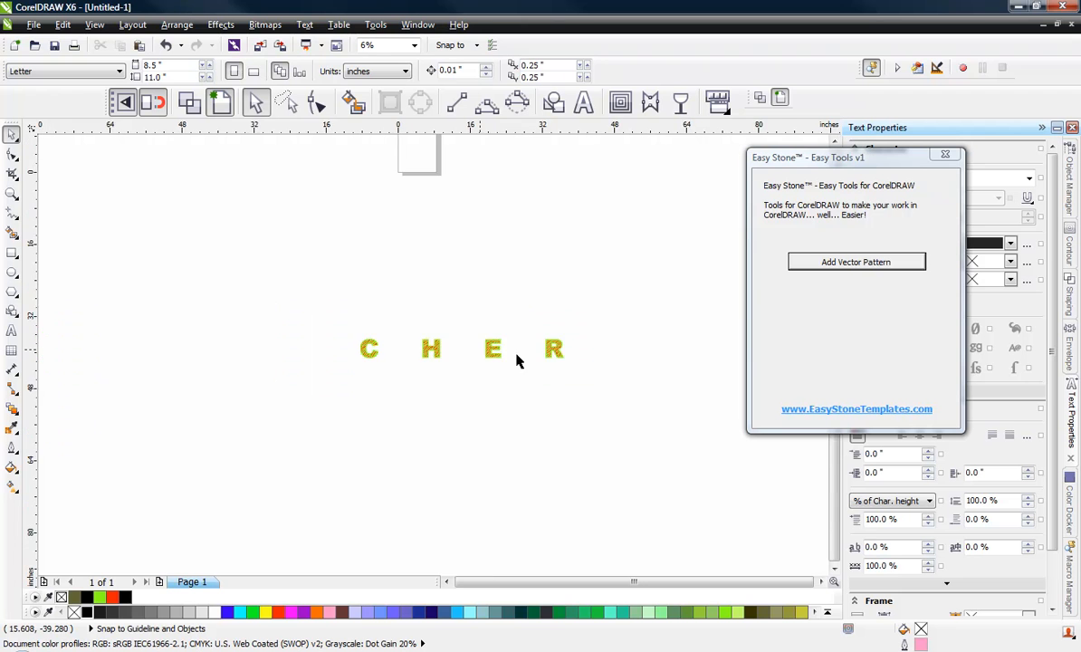
scroll(521, 359, up, 1)
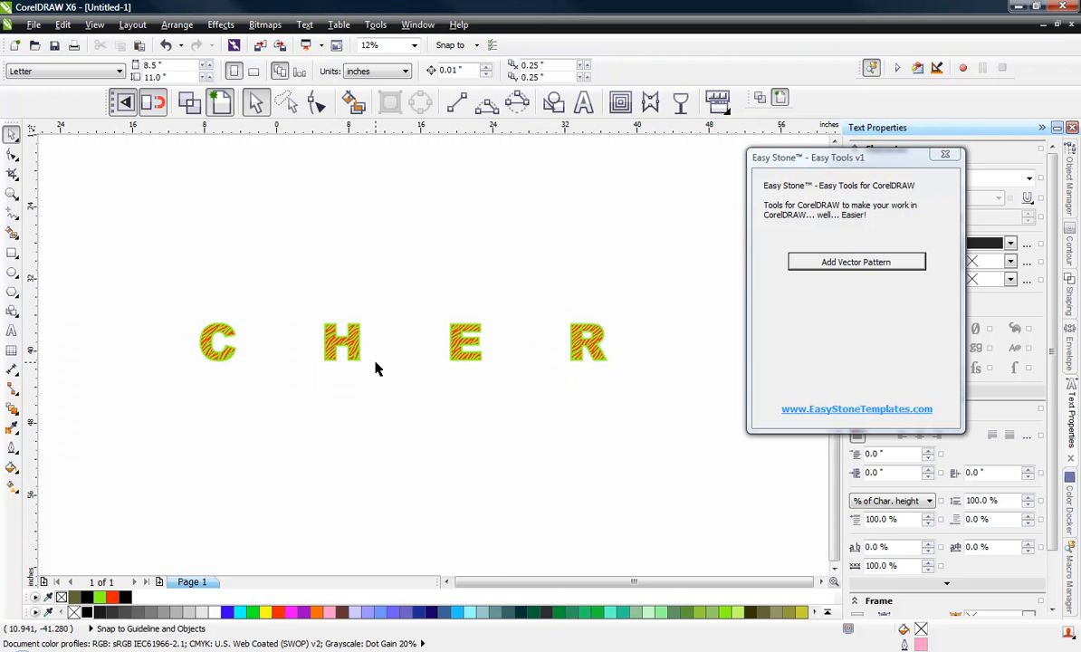
scroll(377, 367, up, 1)
scroll(607, 375, down, 1)
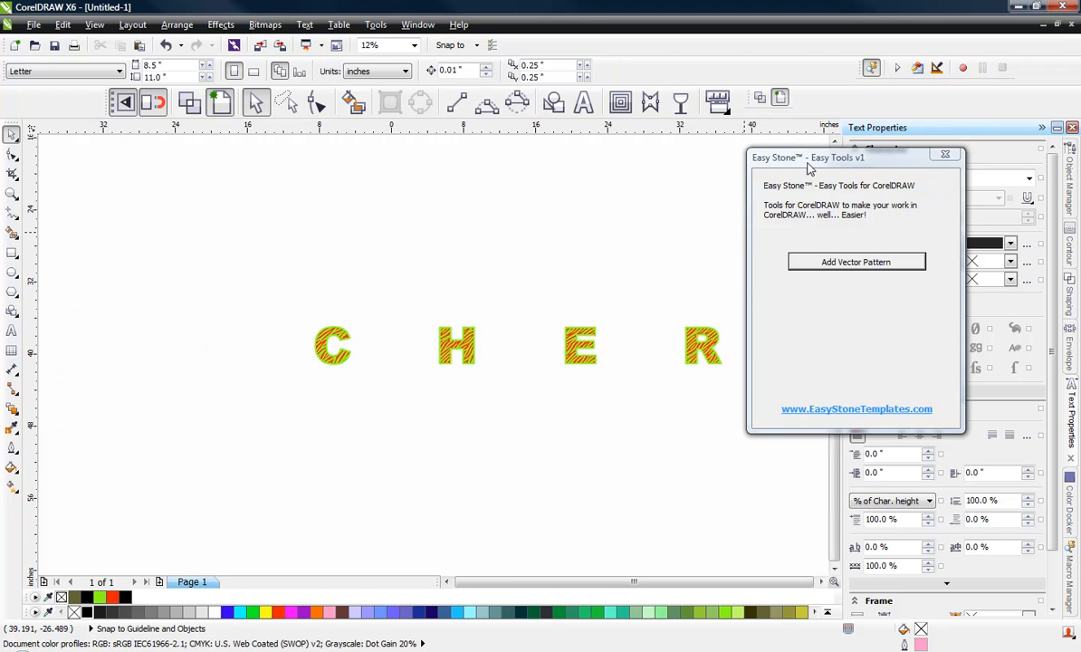
drag(810, 168, 875, 175)
click(576, 296)
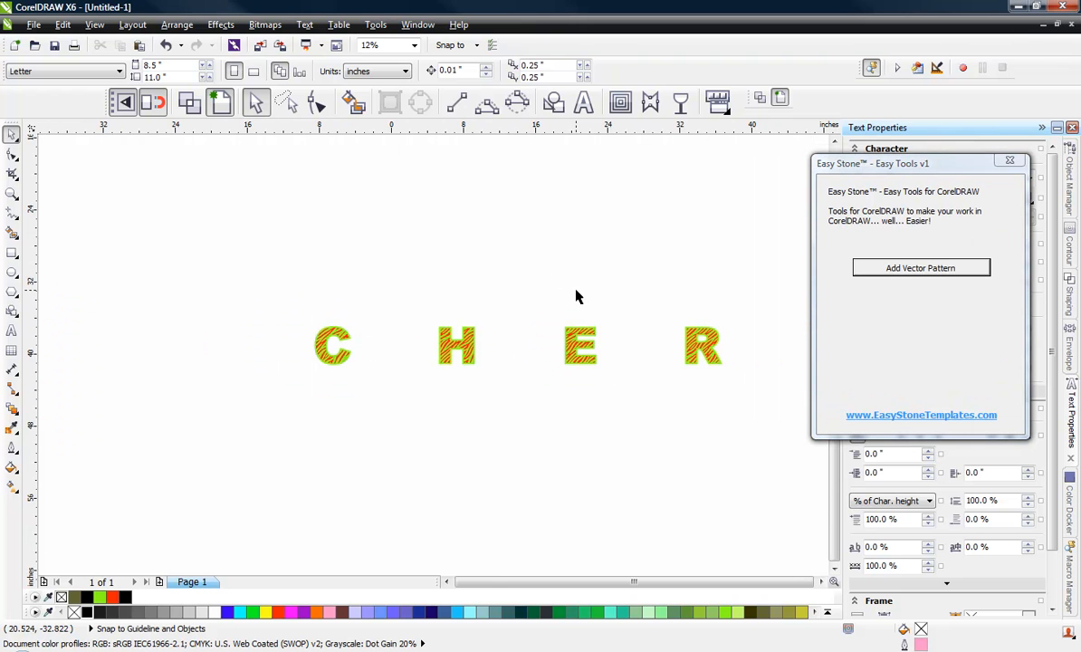
scroll(614, 337, up, 1)
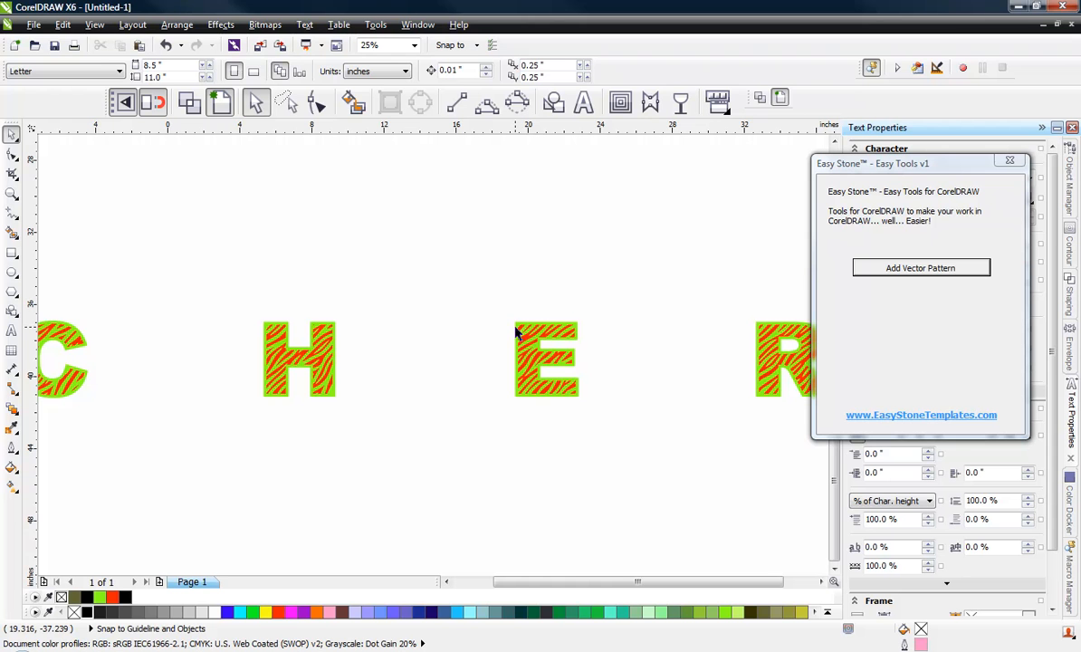
- Try separating the layers by moving the green letters below the red zebra stripes, and undo the move
drag(516, 333, 489, 478)
click(320, 373)
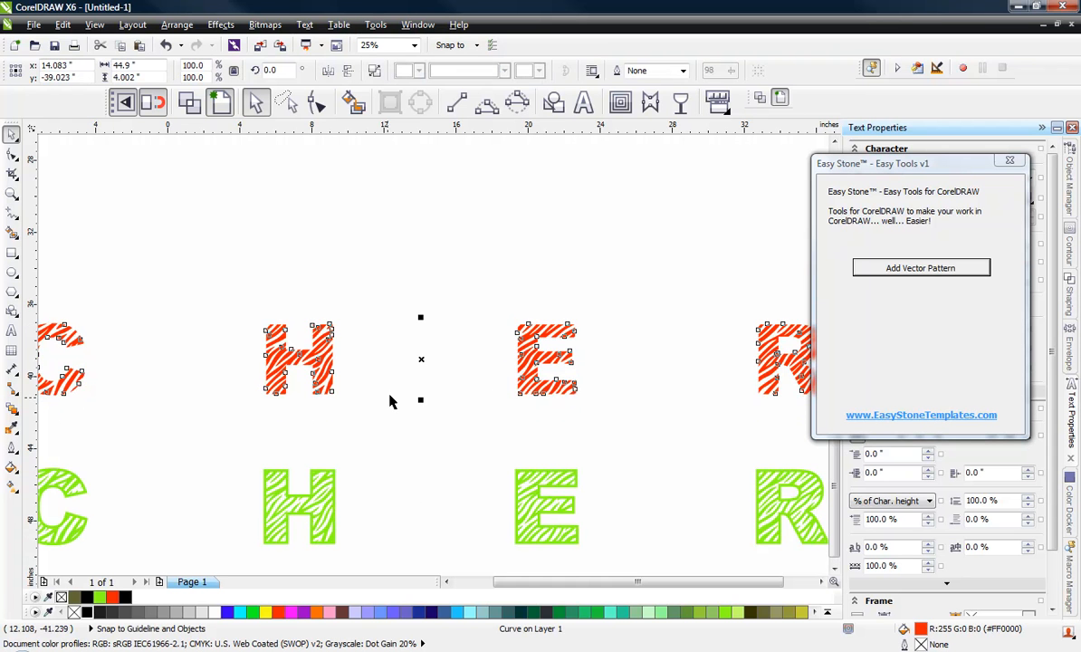
key(ctrl+z)
click(351, 292)
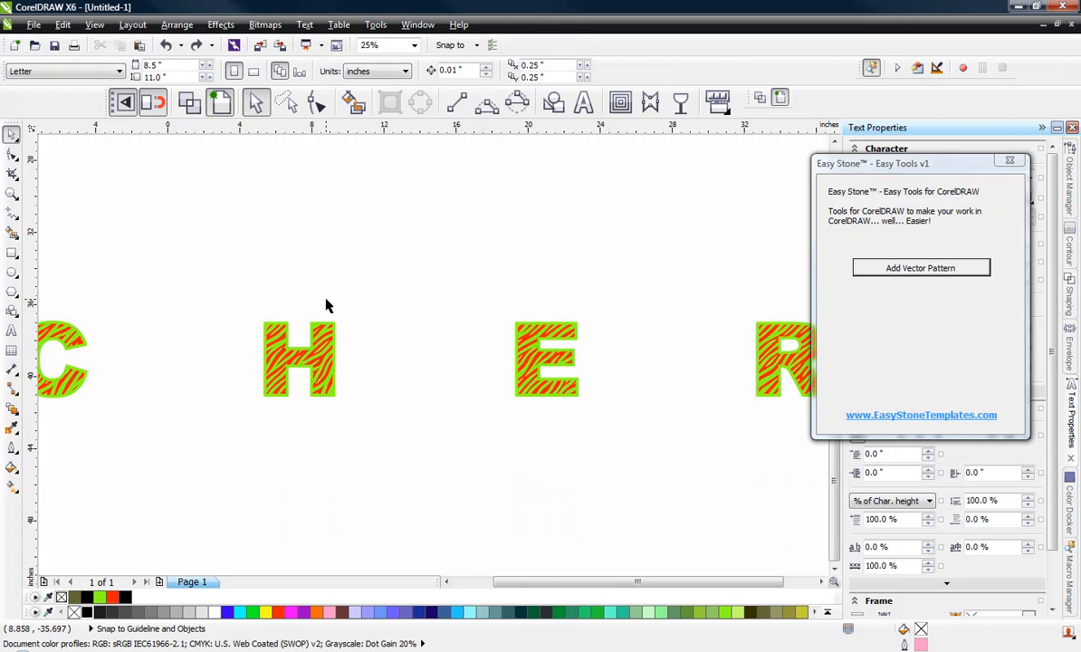
- Draw a rectangle about 59.3 by 19.1 inches around the four CHER letters
scroll(326, 301, down, 1)
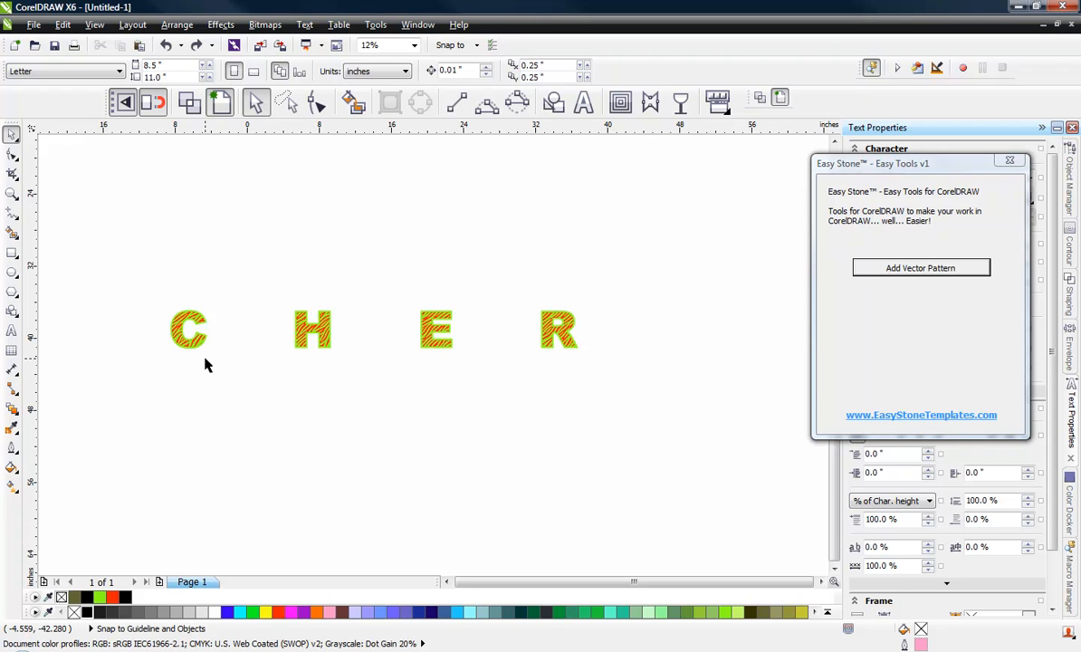
scroll(182, 335, up, 1)
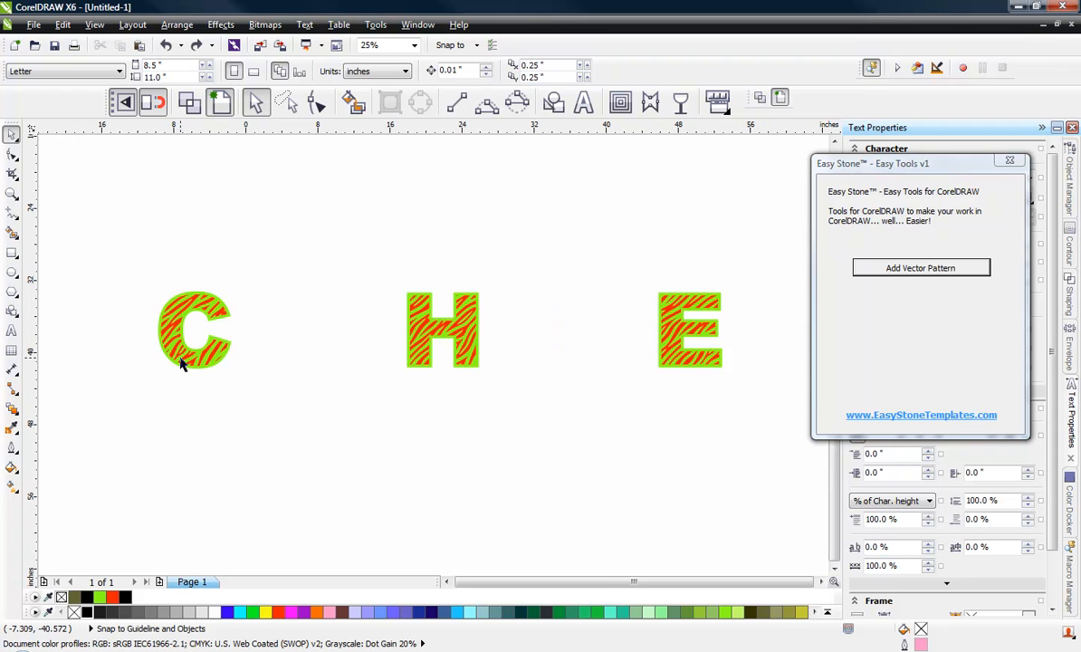
scroll(182, 363, down, 1)
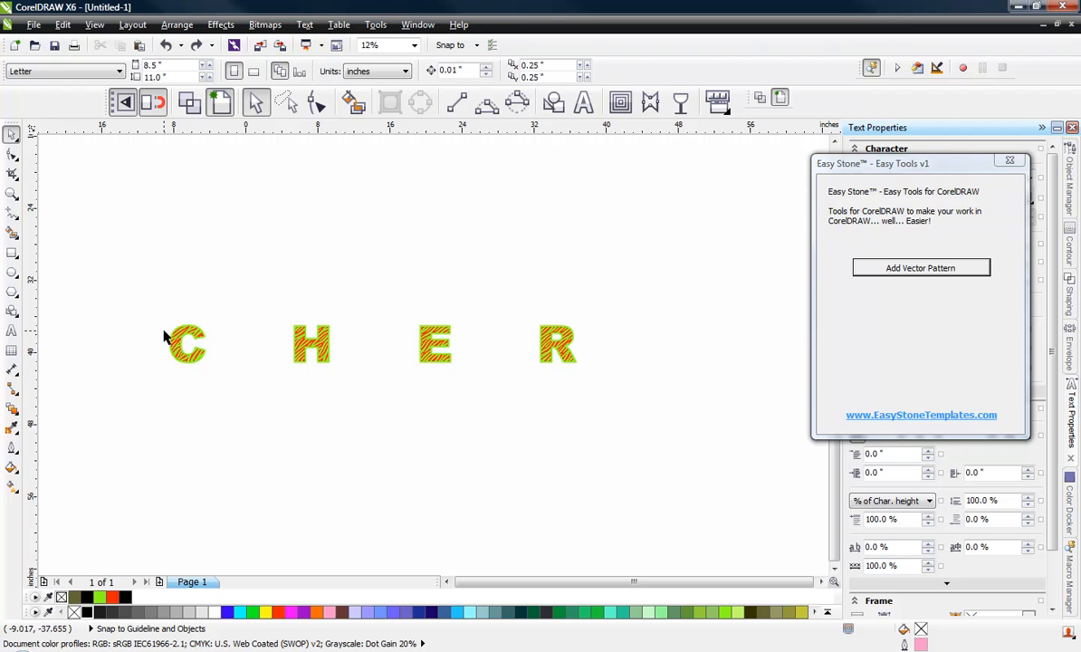
click(12, 255)
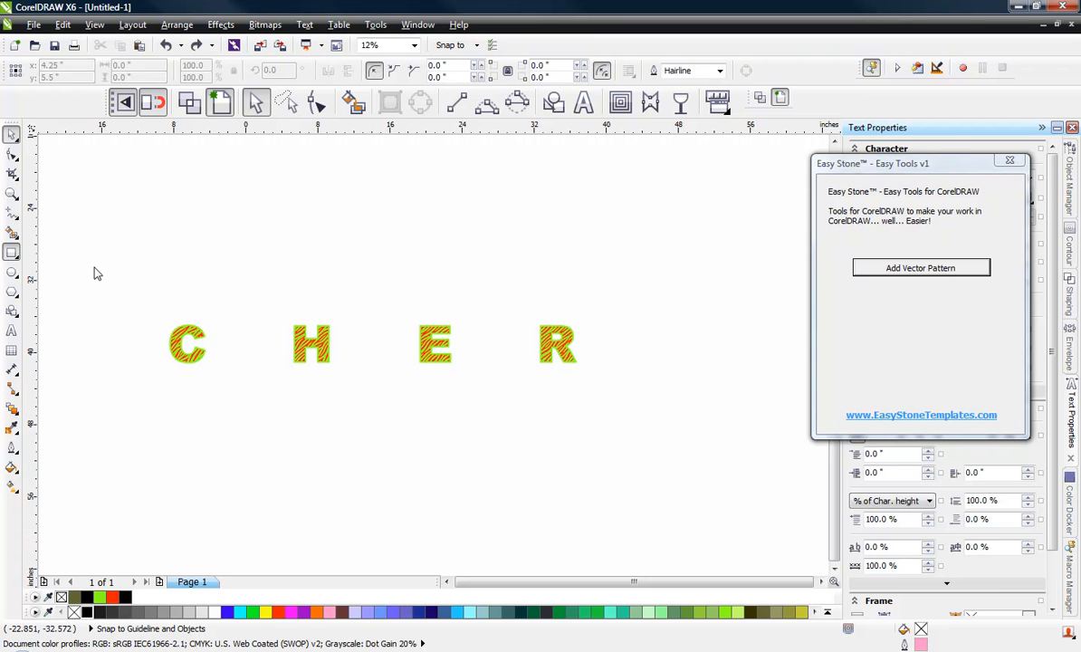
drag(101, 263, 639, 438)
click(11, 135)
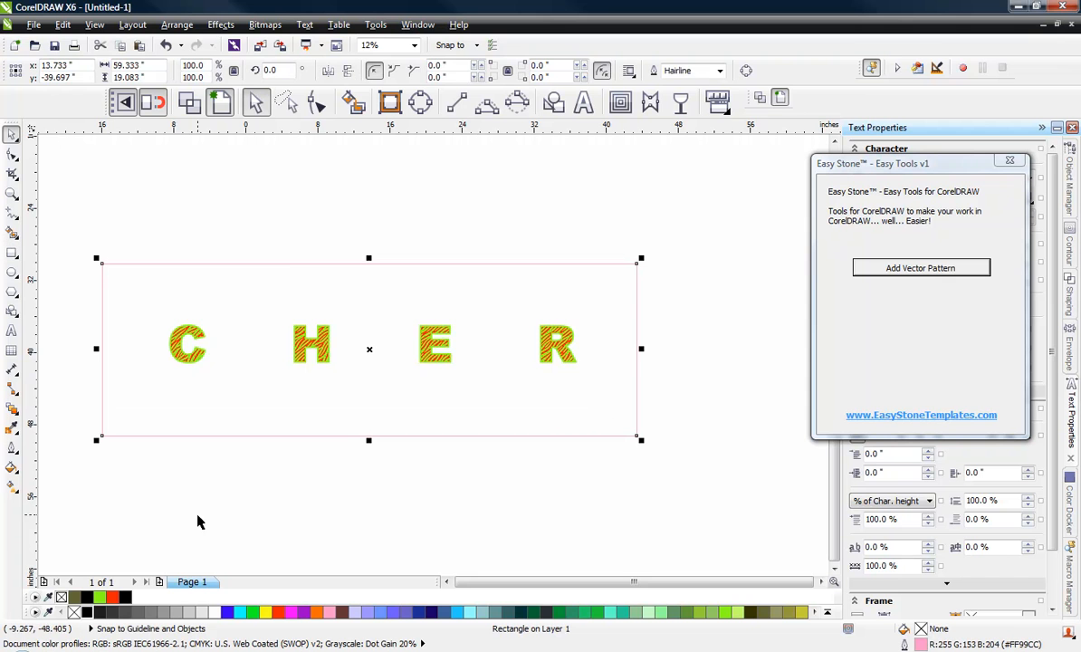
- Fill the rectangle with black and send it behind the CHER letters
click(88, 613)
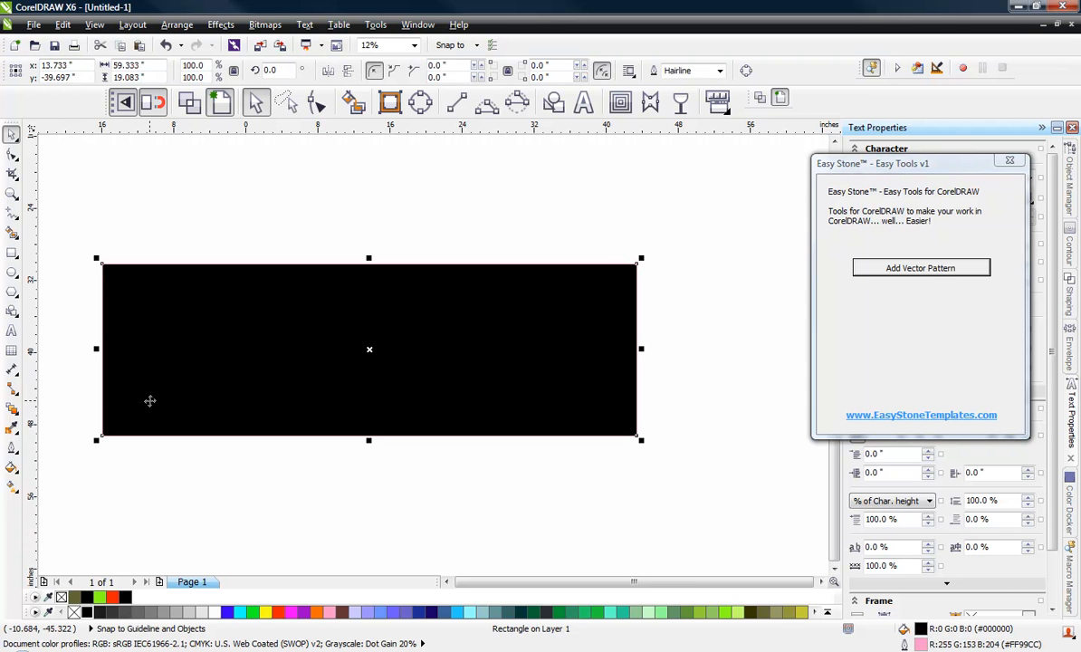
click(145, 424)
key(shift+Page_Down)
scroll(318, 366, down, 2)
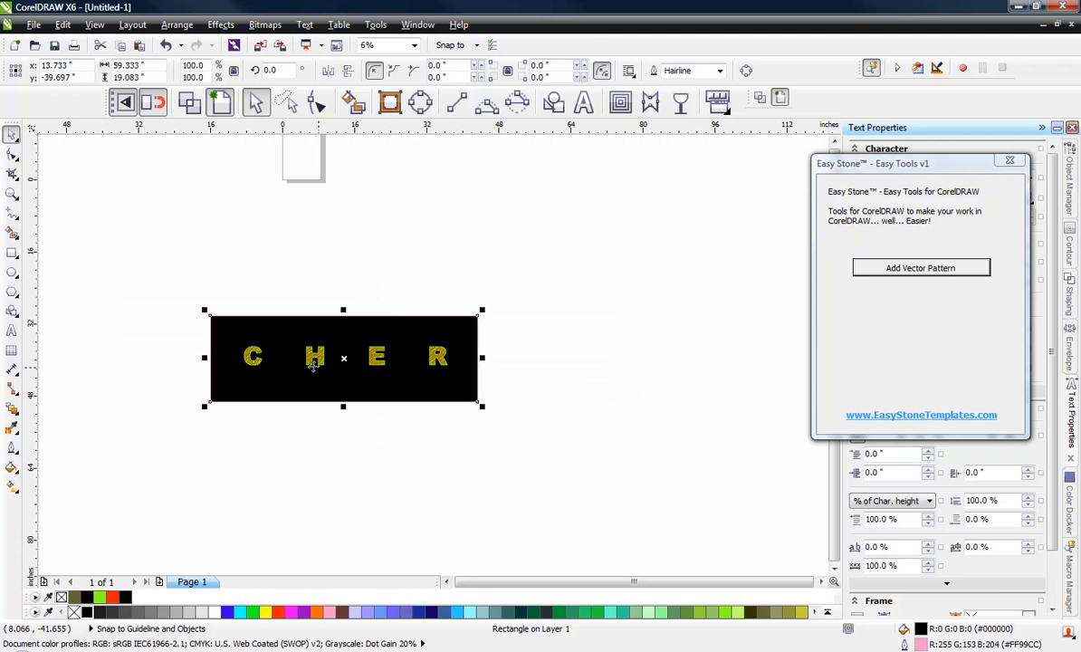
click(200, 274)
scroll(267, 376, up, 2)
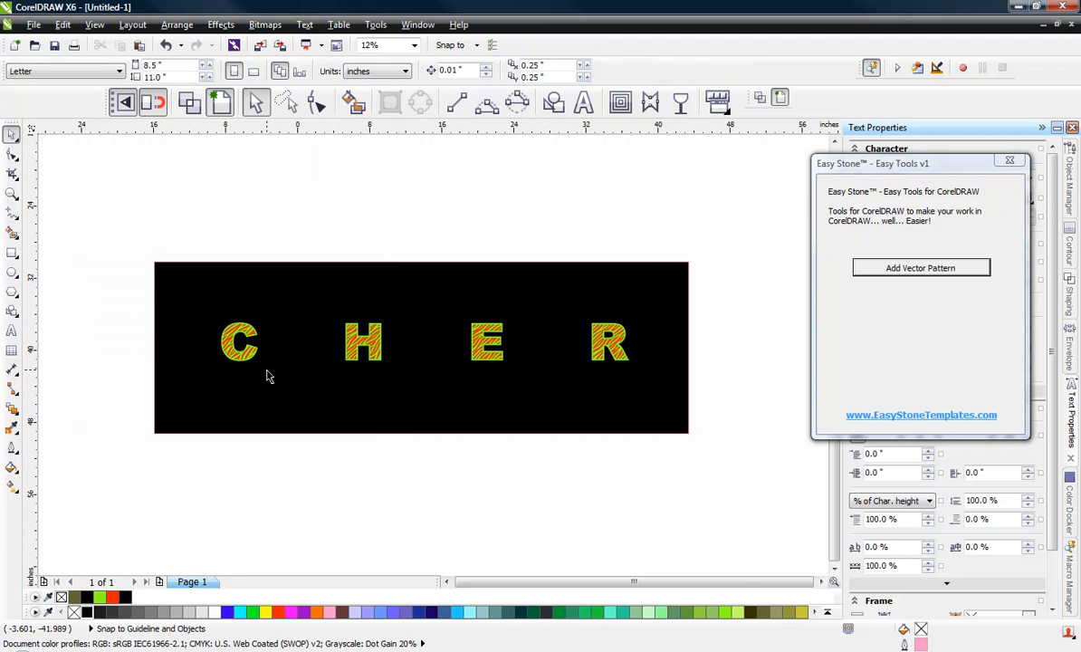
- Place a copy of the black rectangle with its CHER letters directly below the original
drag(120, 210, 709, 512)
drag(218, 274, 231, 503)
scroll(360, 184, down, 4)
scroll(320, 270, up, 6)
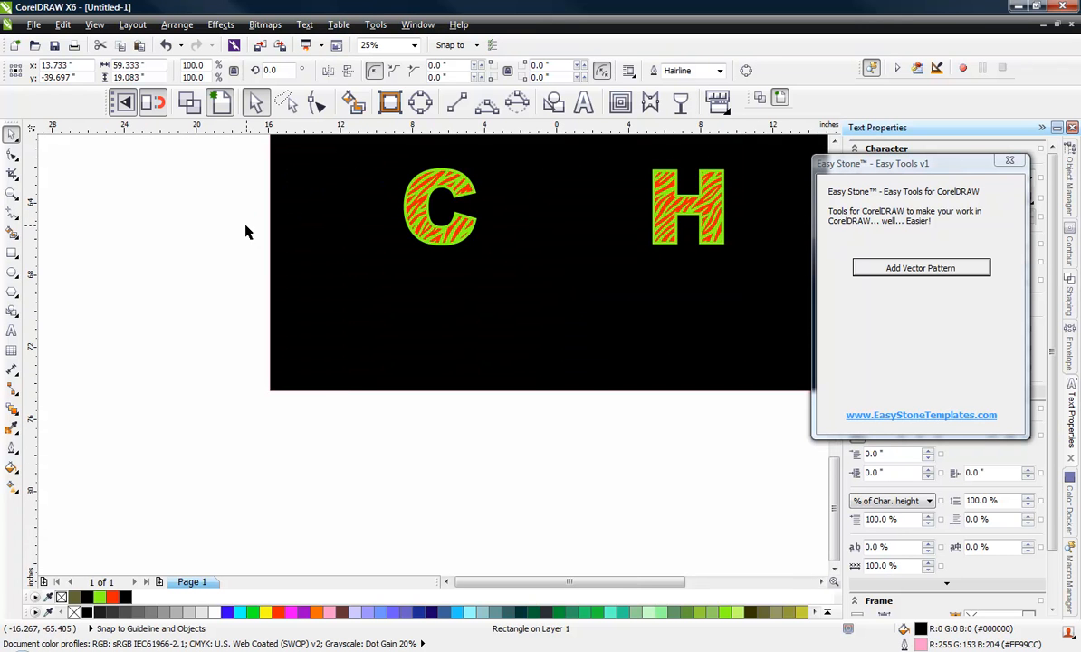
click(244, 232)
- Delete the green letter shapes from the lower copy, leaving the red zebra stripes
scroll(381, 214, up, 4)
click(407, 234)
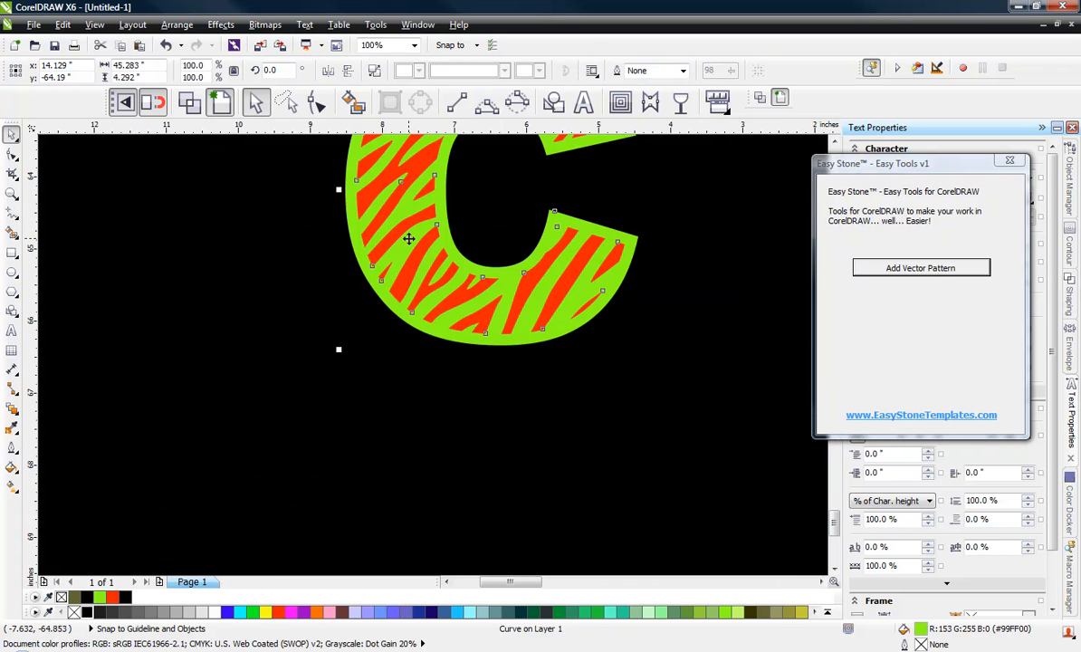
key(Delete)
scroll(375, 258, down, 4)
- Break apart the red zebra stripe curve in the lower copy into separate shapes
click(380, 256)
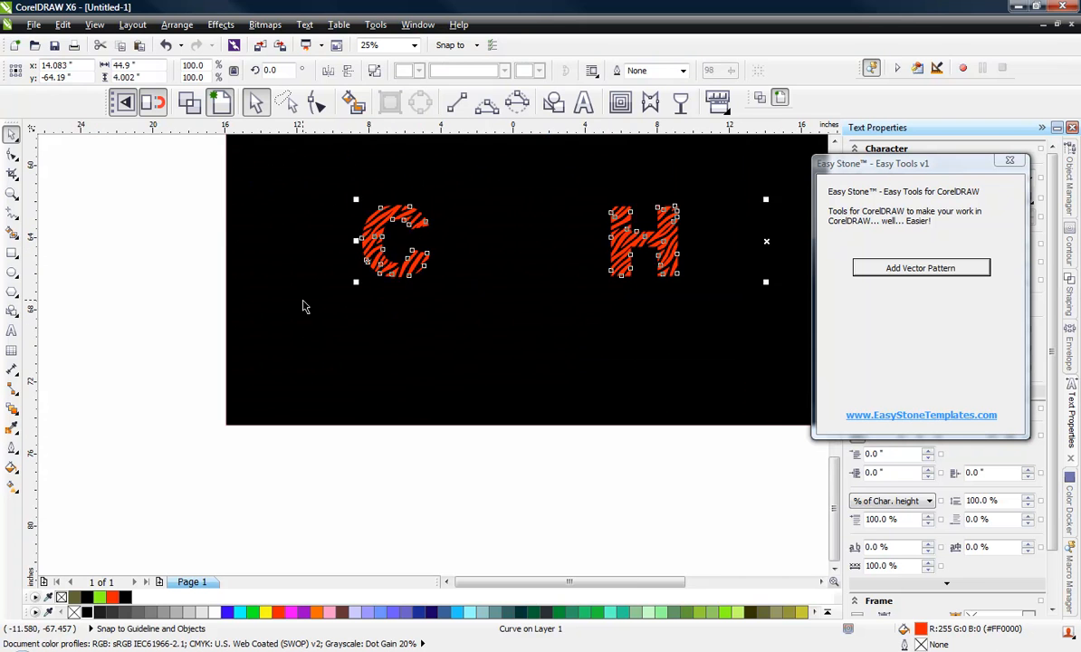
scroll(362, 292, down, 4)
scroll(362, 276, up, 2)
right_click(409, 282)
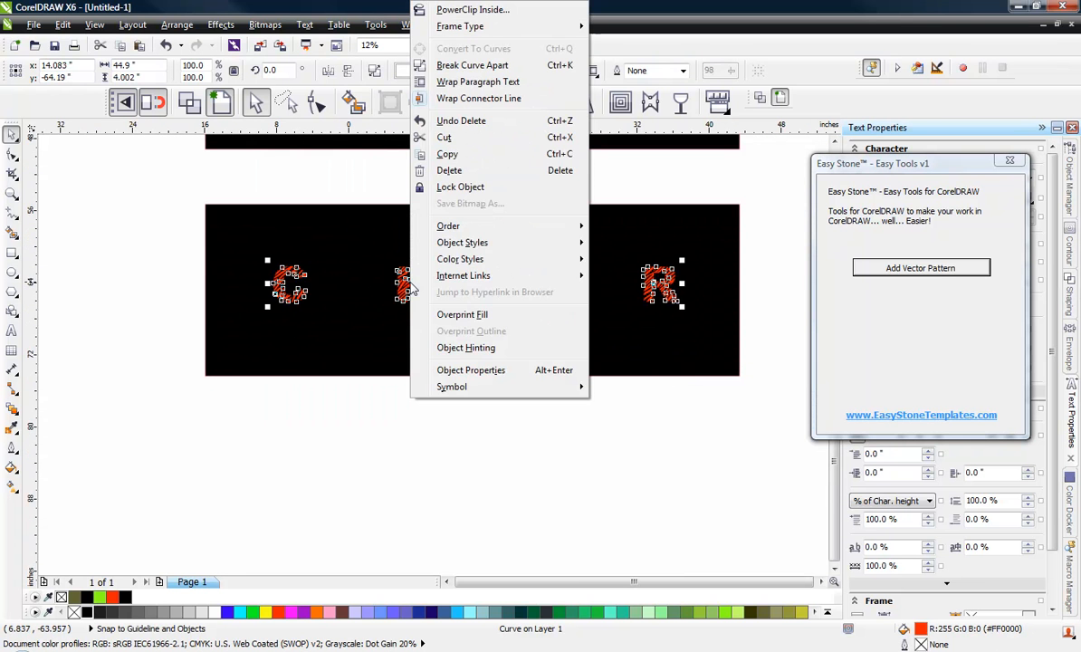
click(431, 65)
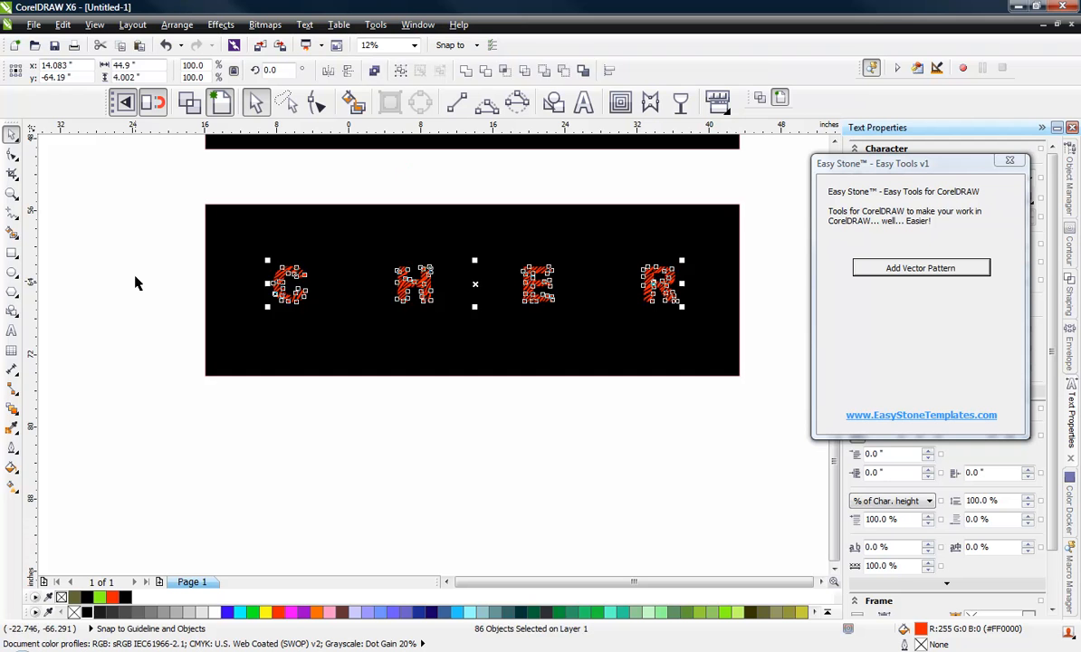
- Combine the loose stripes of C, H, E and R into one curve per letter and check each letter by selecting it
drag(171, 241, 345, 345)
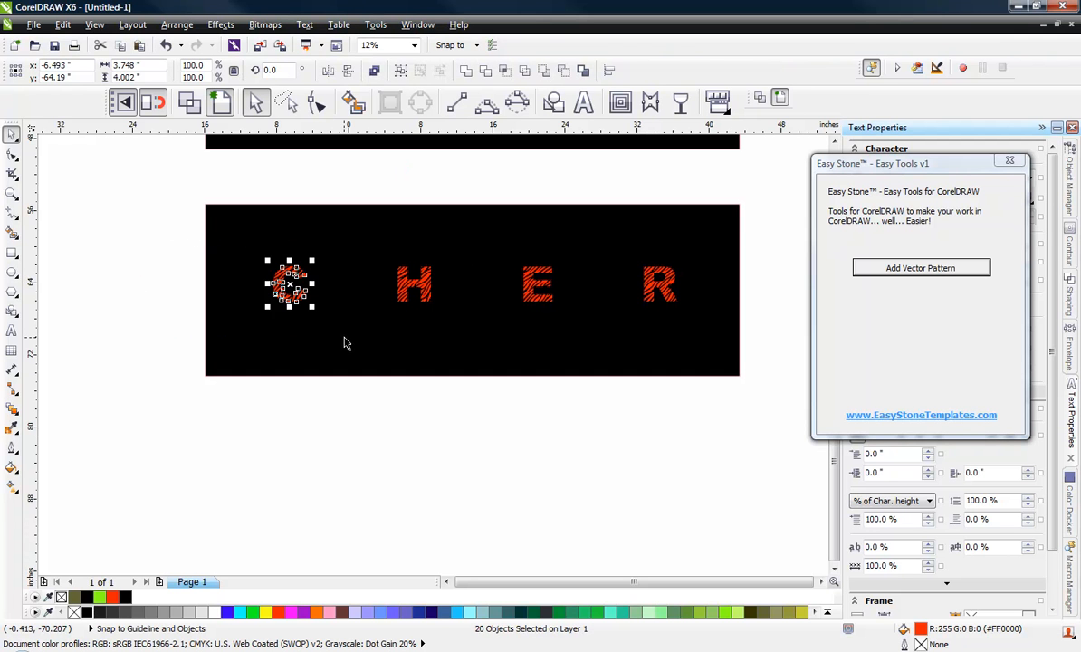
key(ctrl+l)
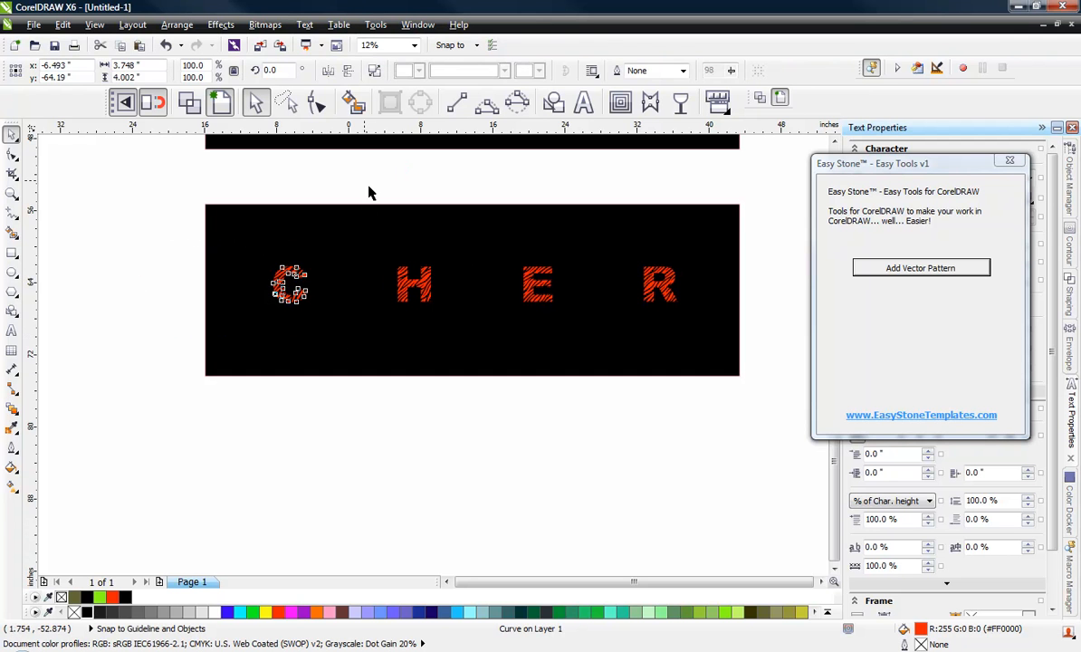
drag(348, 192, 455, 340)
key(ctrl+l)
drag(497, 183, 584, 352)
key(ctrl+l)
drag(638, 194, 689, 326)
key(ctrl+l)
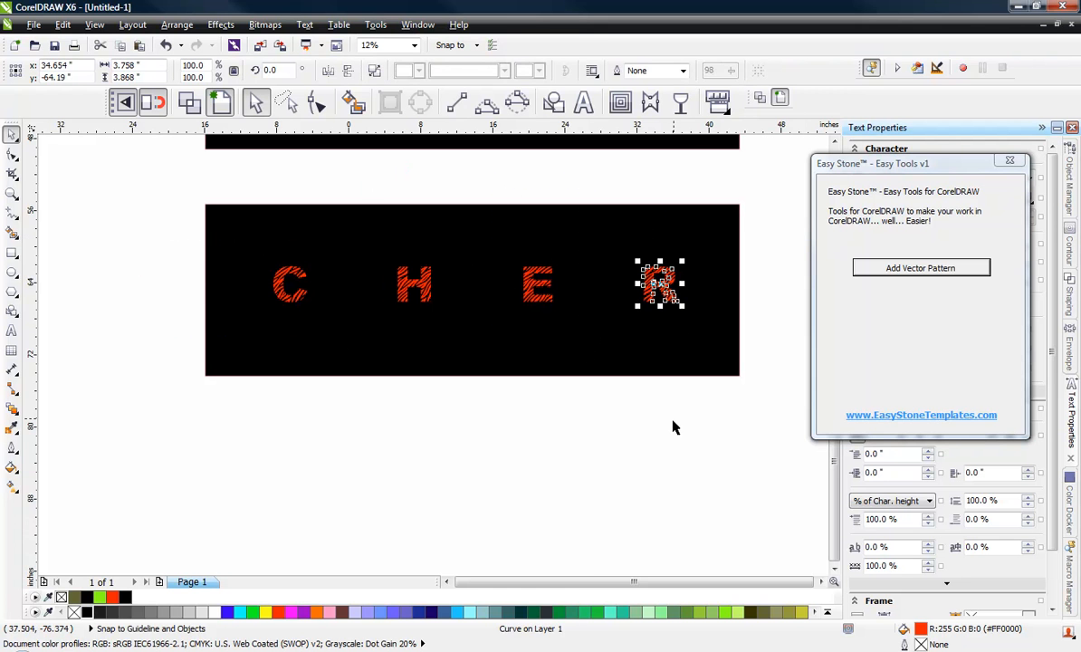
click(673, 425)
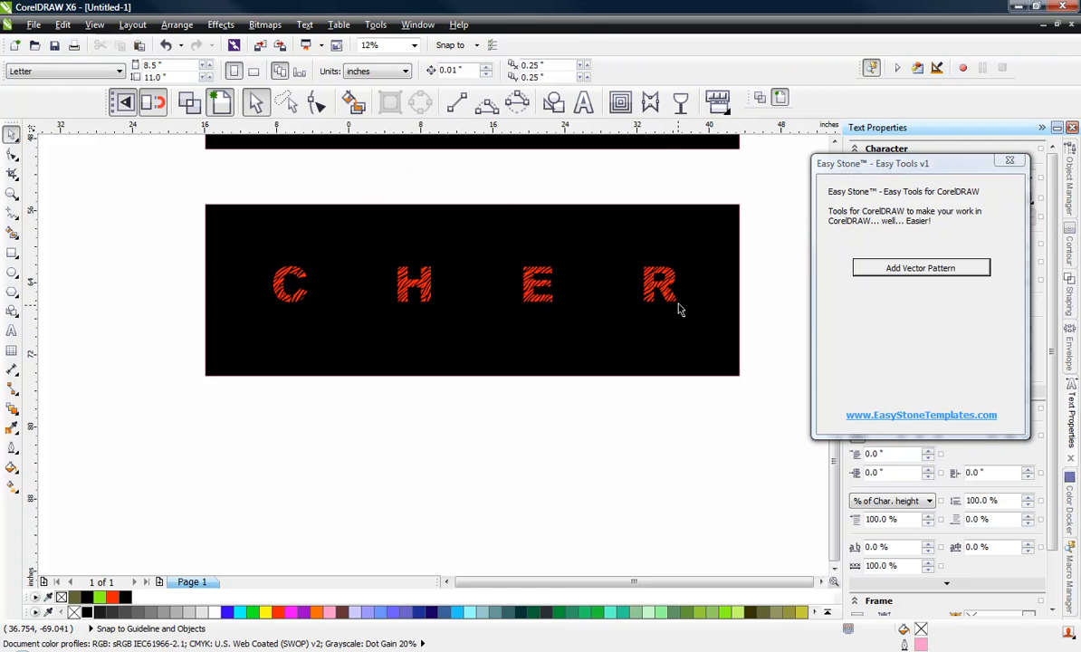
click(286, 286)
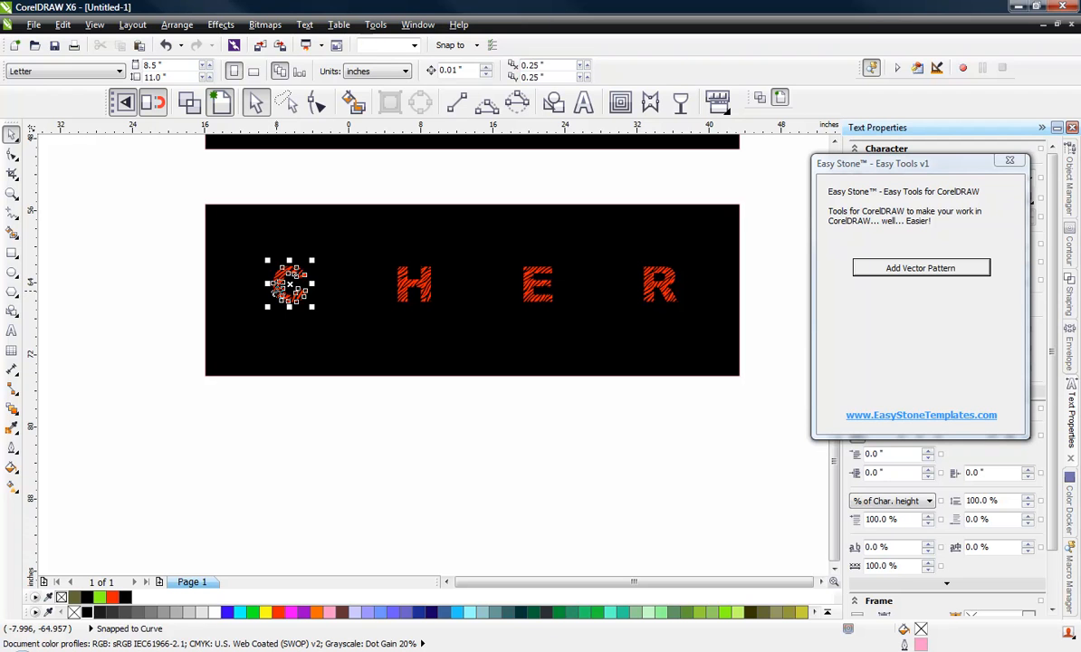
click(414, 284)
click(536, 284)
click(658, 285)
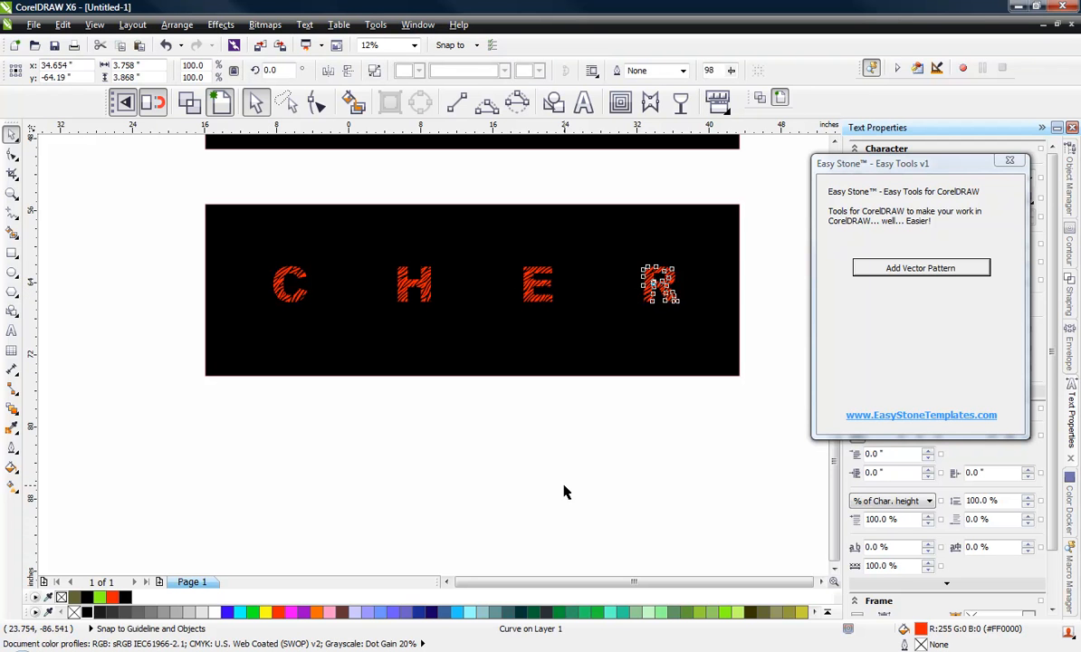
click(525, 434)
- Delete the red zebra stripes from the upper CHER lettering, leaving the green letters
scroll(480, 378, down, 2)
scroll(399, 215, up, 5)
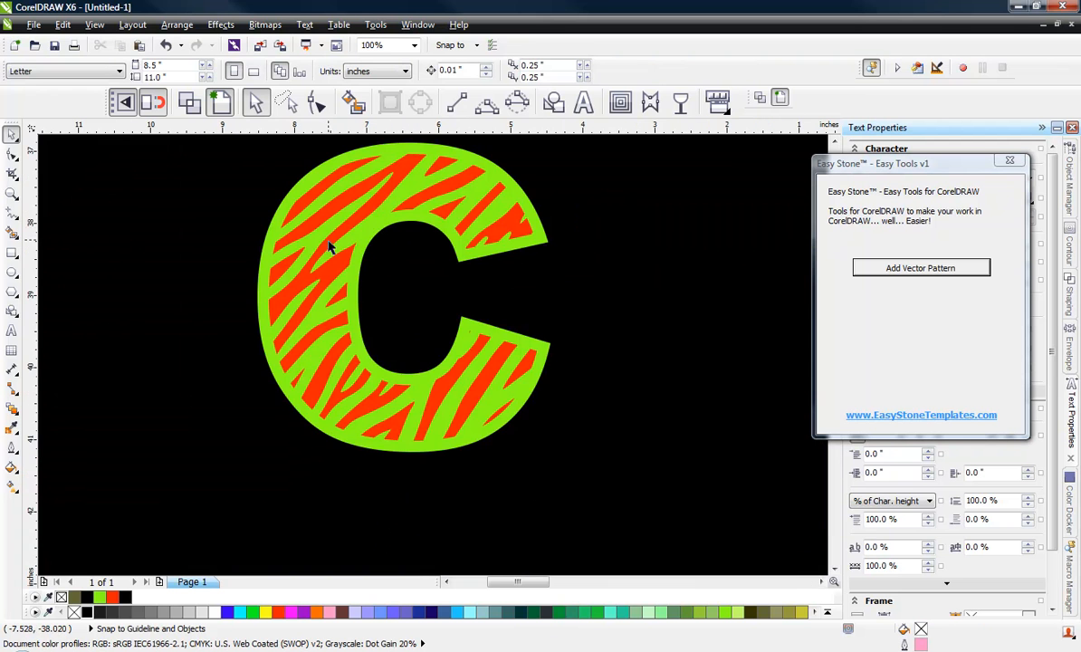
click(353, 222)
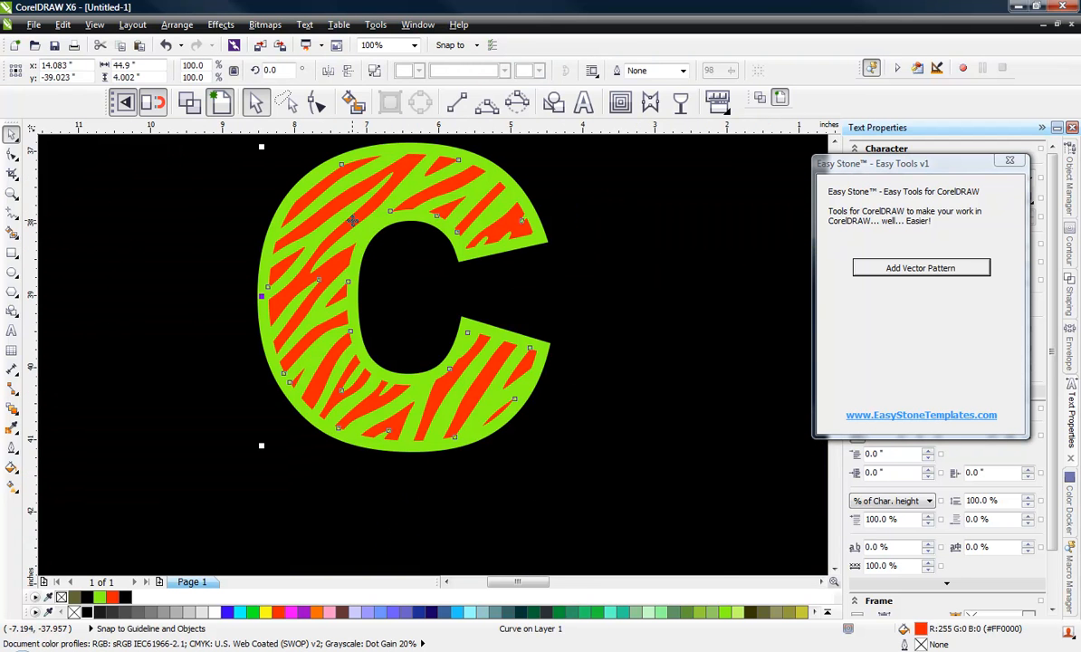
key(Delete)
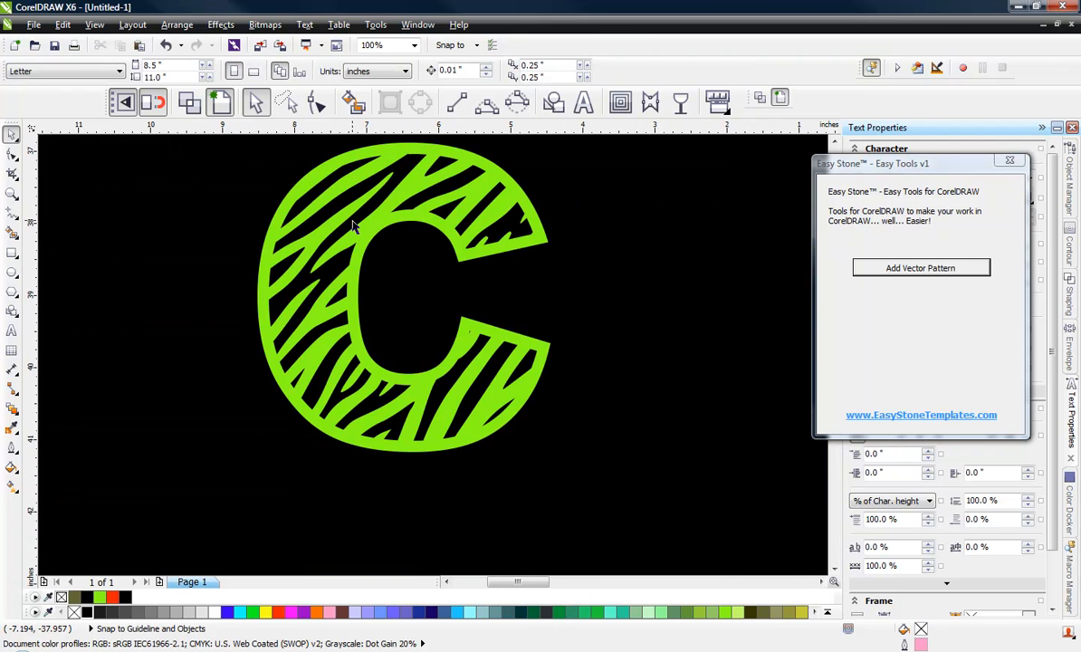
- Break apart the green curve of the upper CHER lettering into separate shapes
click(267, 285)
right_click(265, 287)
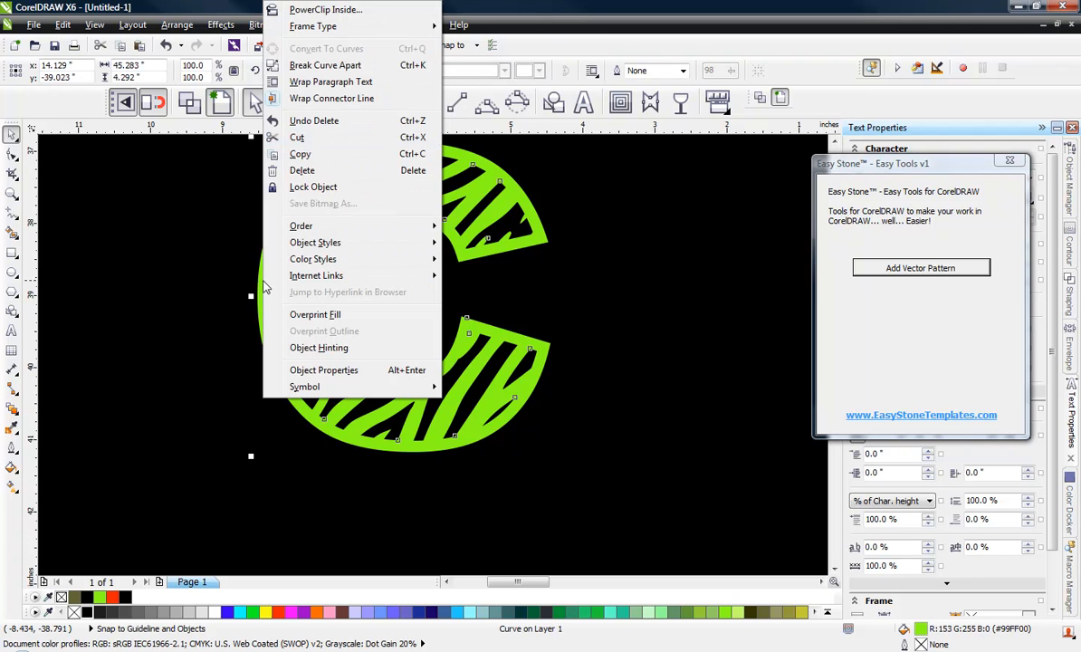
click(325, 65)
scroll(415, 255, down, 3)
scroll(378, 292, down, 2)
click(351, 191)
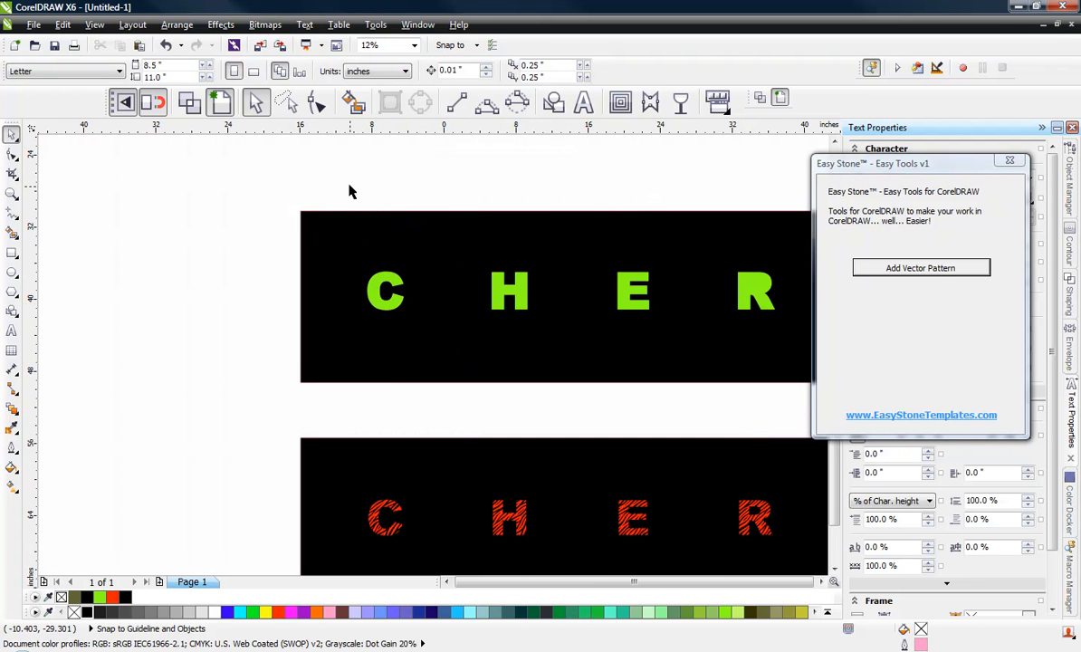
drag(415, 331, 416, 332)
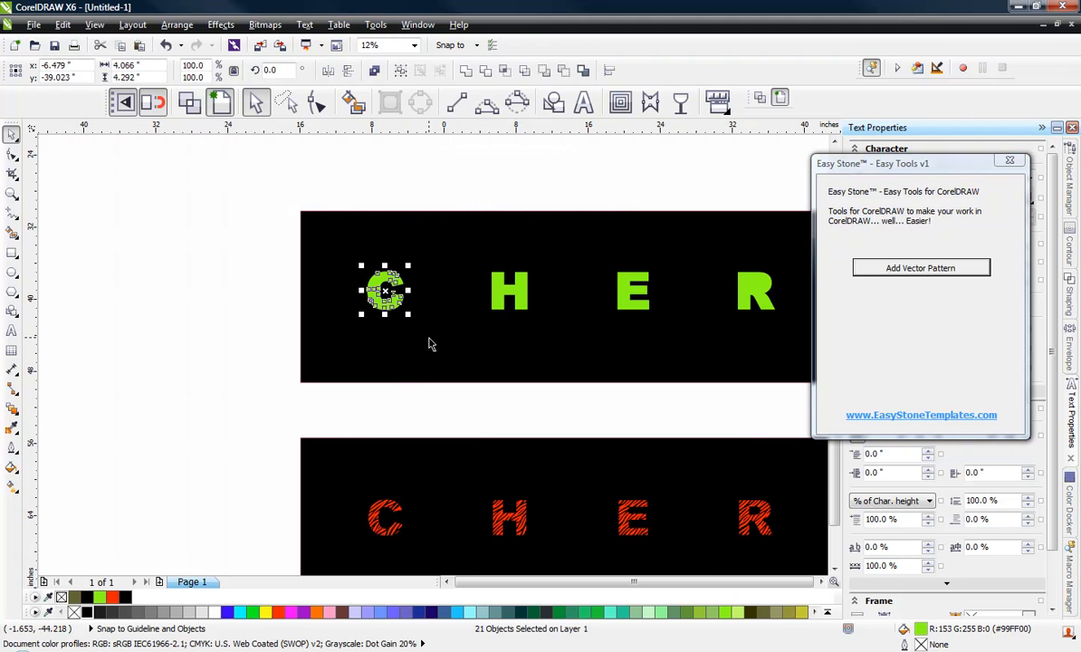
drag(463, 185, 534, 336)
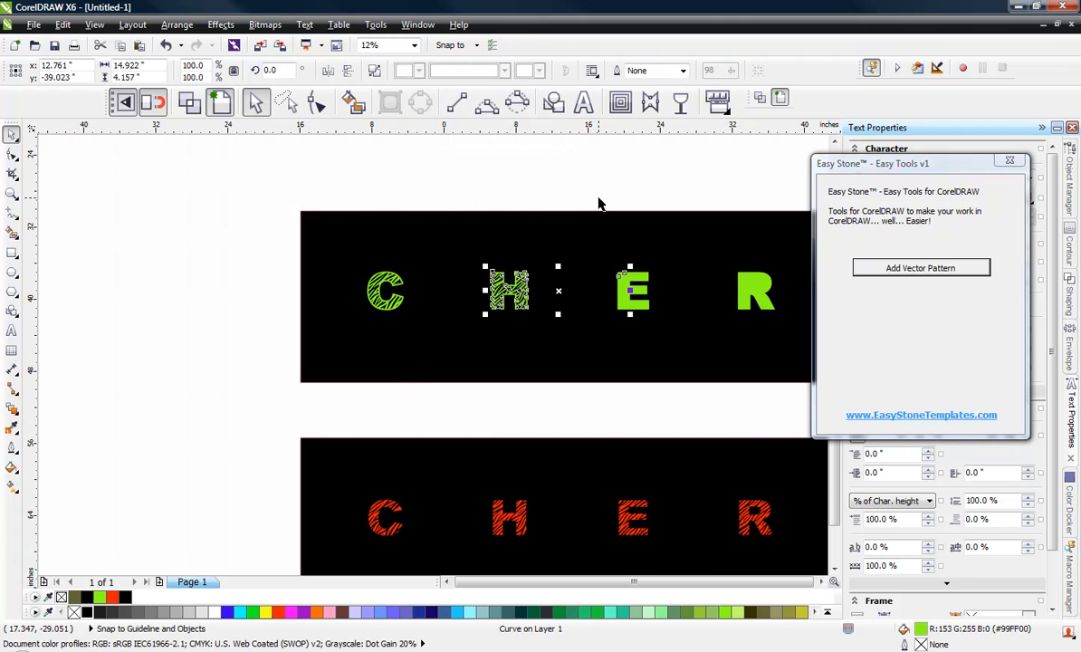
drag(597, 202, 653, 355)
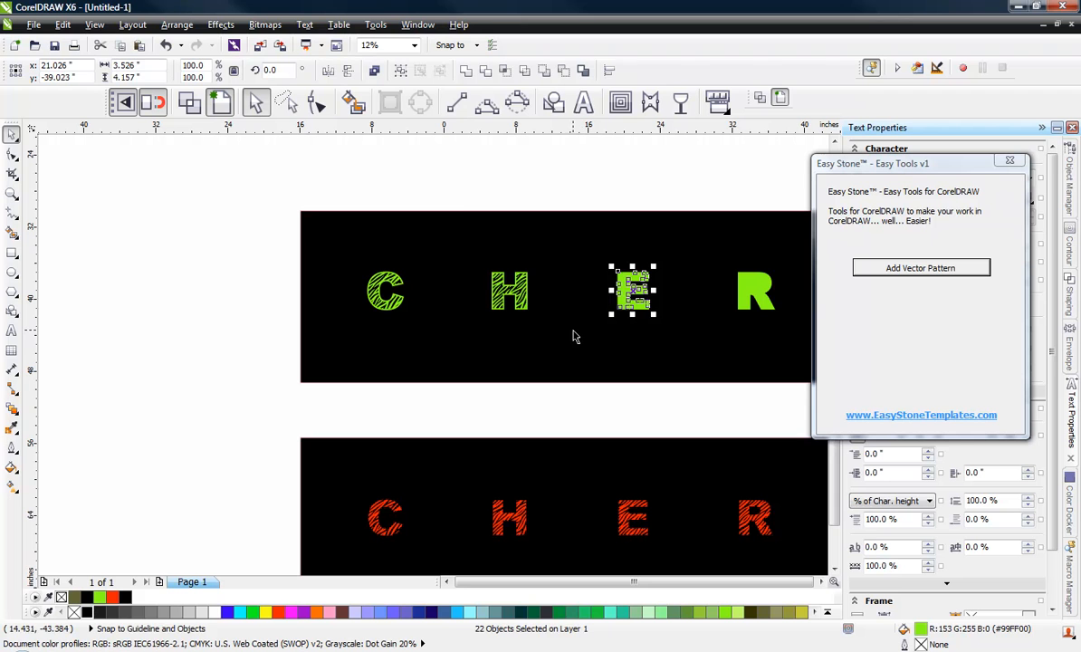
key(ctrl+z)
key(ctrl+z)
key(ctrl+z)
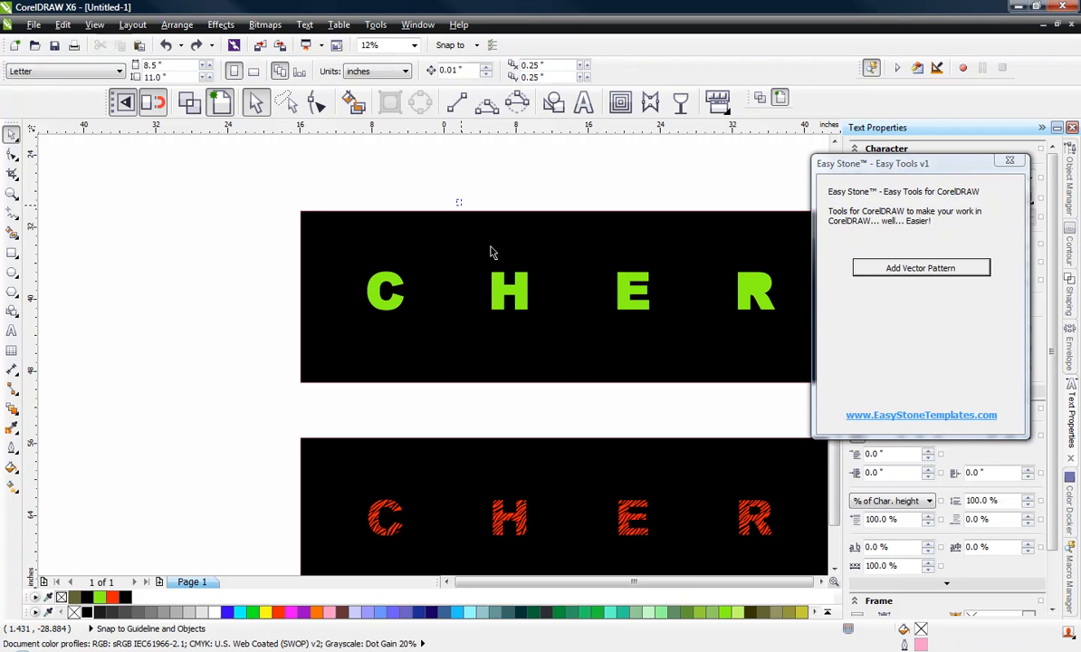
- Combine the loose green shapes of H, E, C and R in the upper lettering into one curve per letter
drag(490, 252, 520, 360)
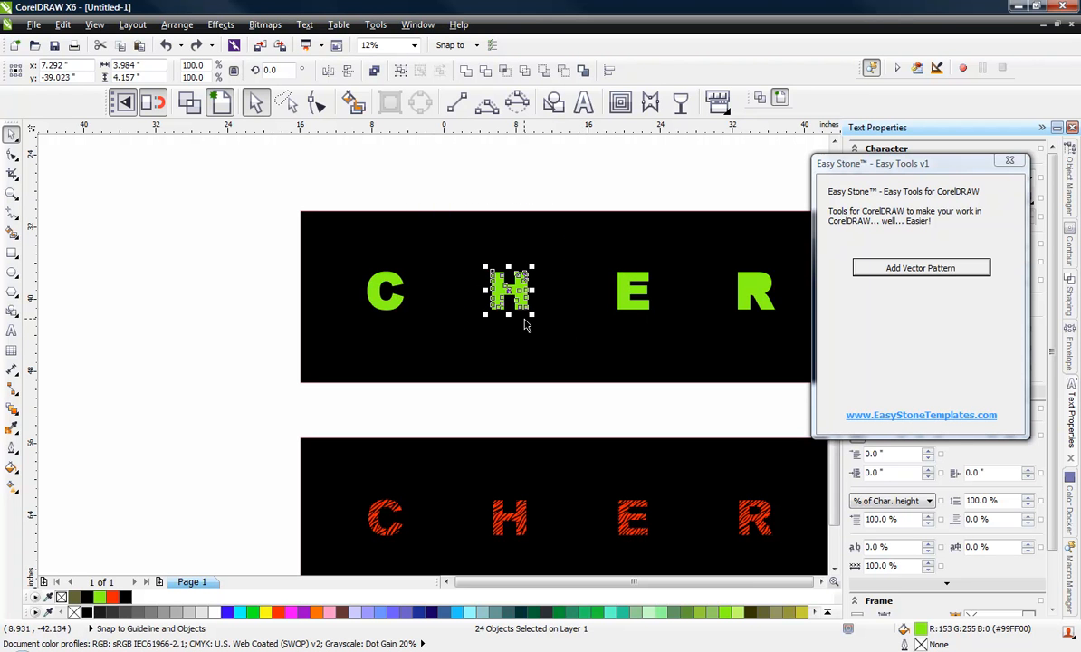
key(ctrl+l)
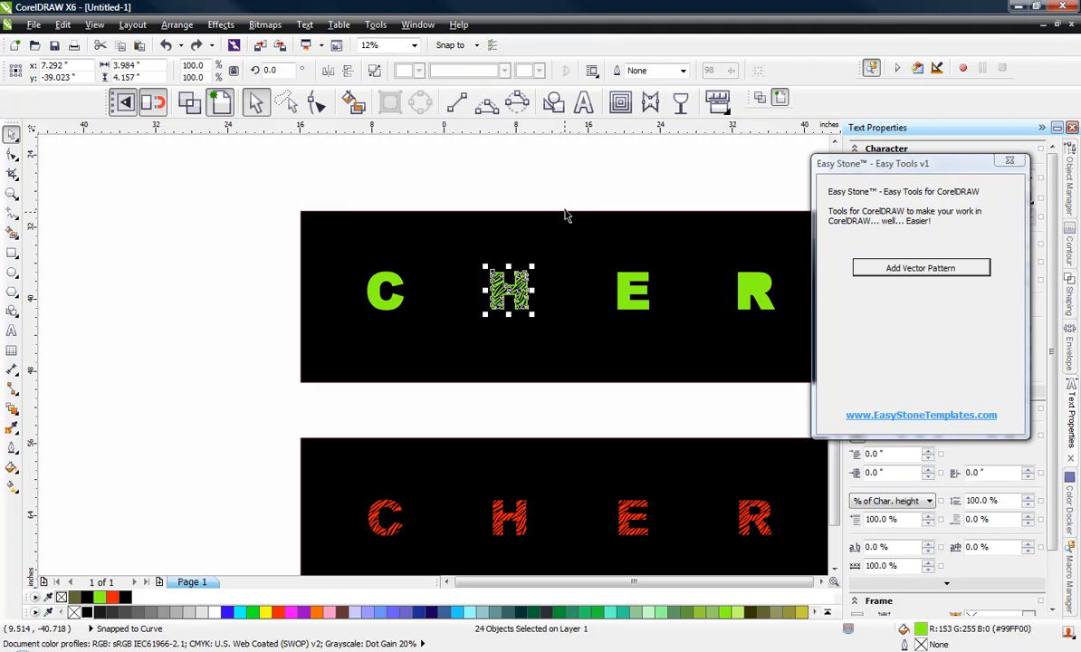
drag(562, 200, 690, 351)
key(ctrl+l)
drag(342, 211, 412, 351)
key(ctrl+l)
drag(700, 205, 798, 355)
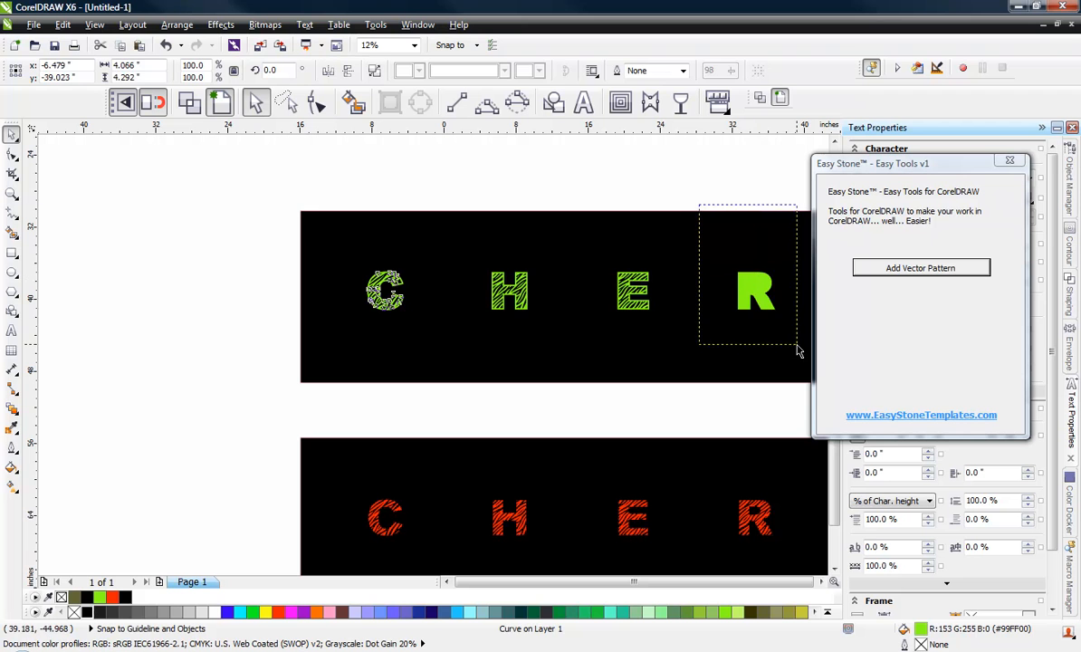
key(ctrl+l)
click(271, 330)
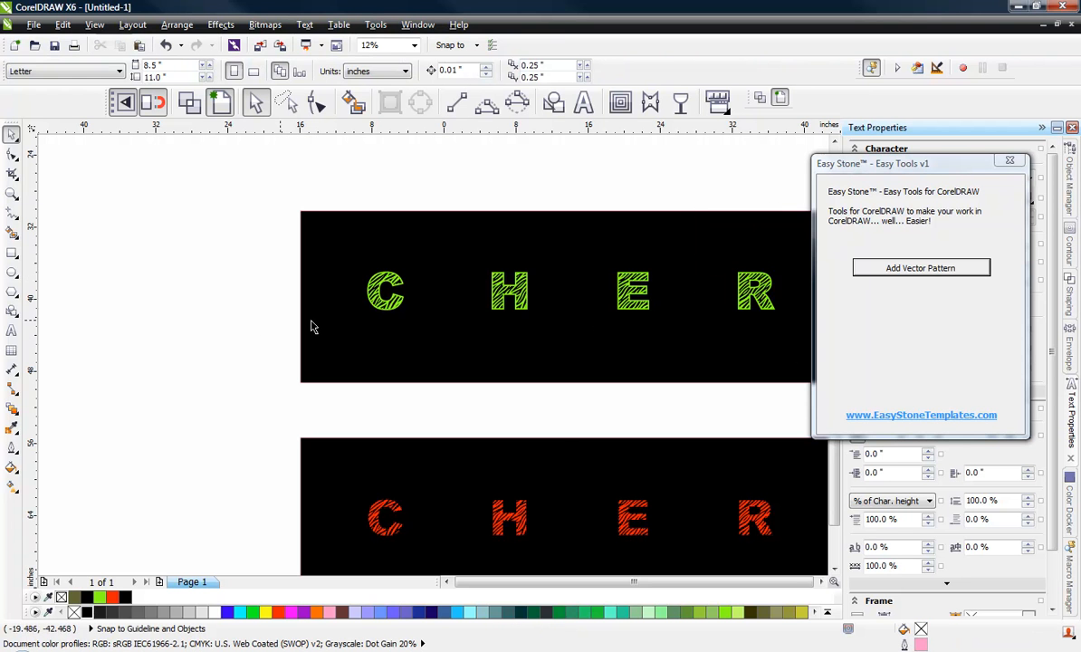
- Copy the upper green letters with their black rectangle onto the lower red stripes and delete the copied rectangle covering the stripes
scroll(393, 295, down, 1)
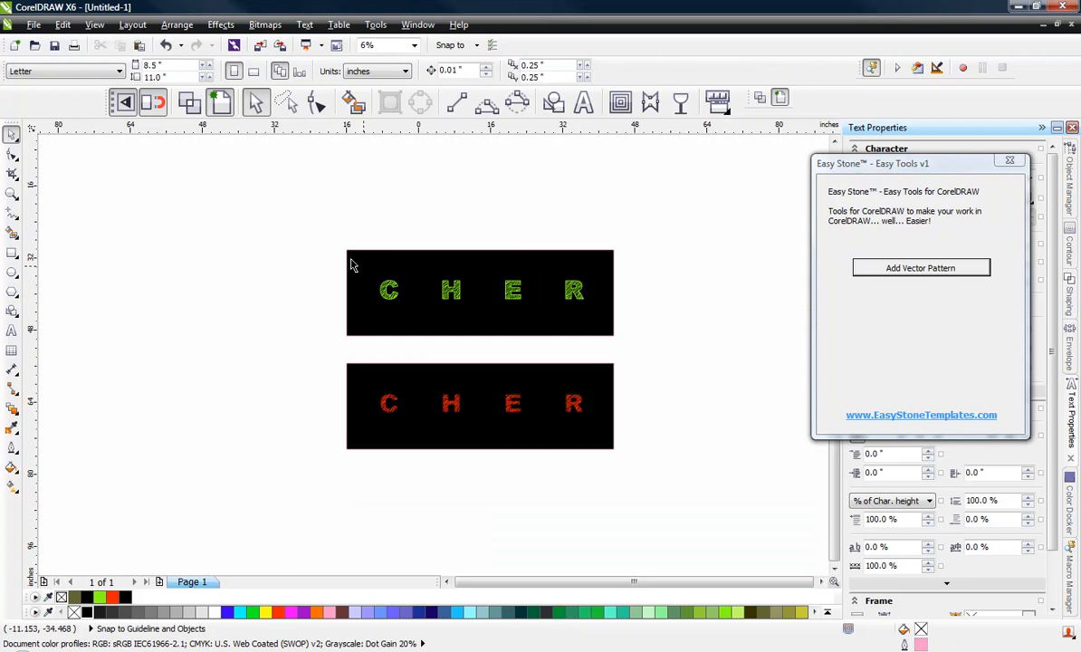
drag(321, 242, 633, 355)
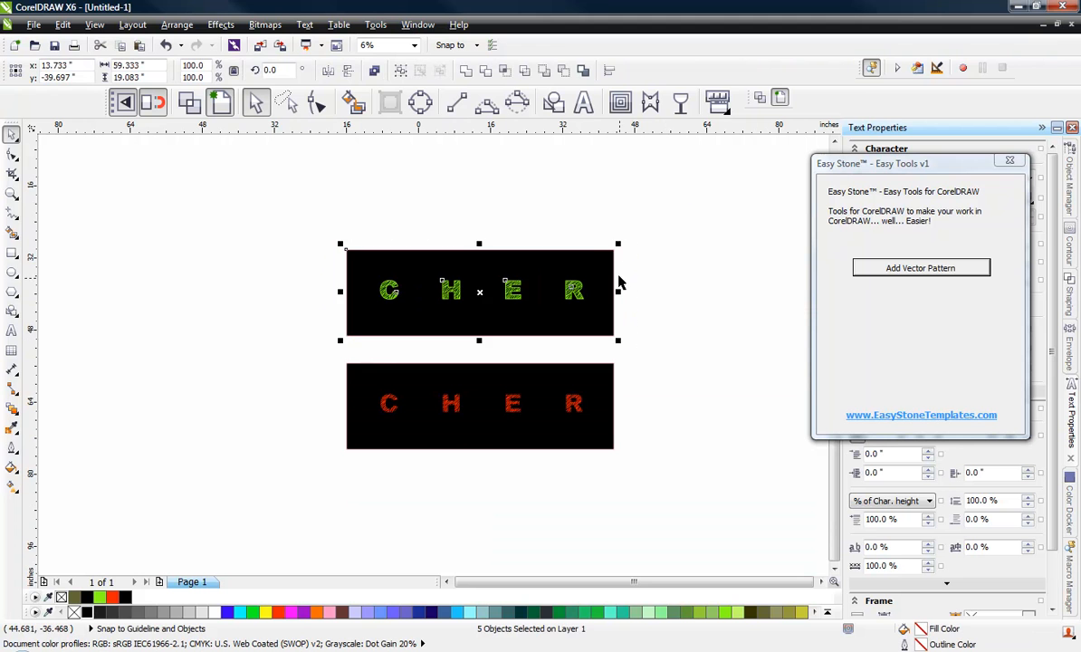
drag(618, 251, 618, 358)
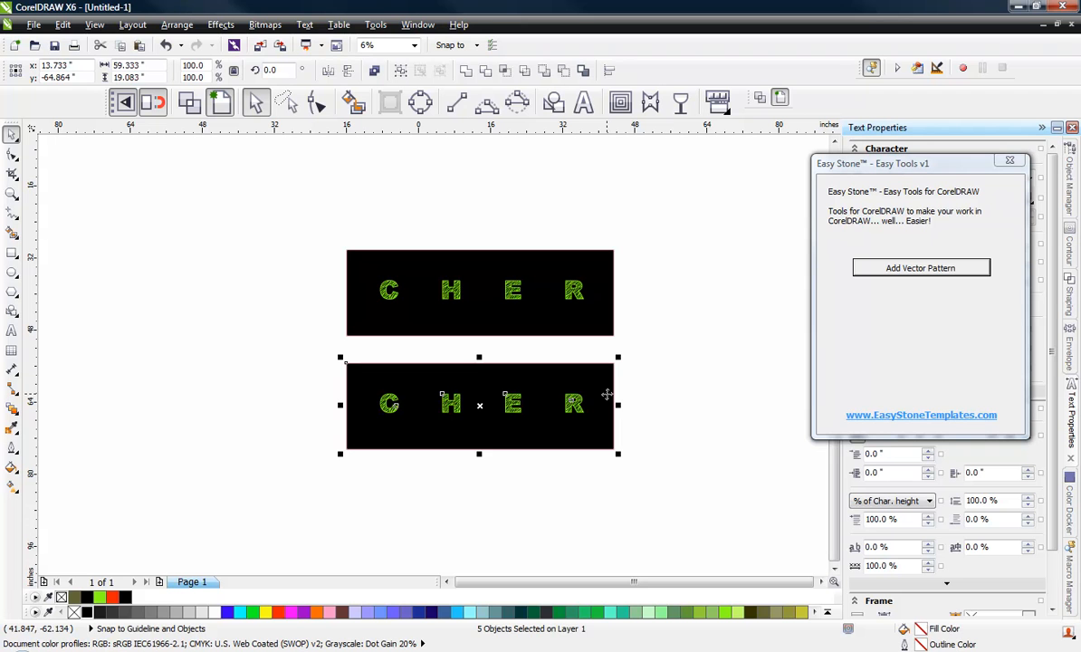
click(613, 393)
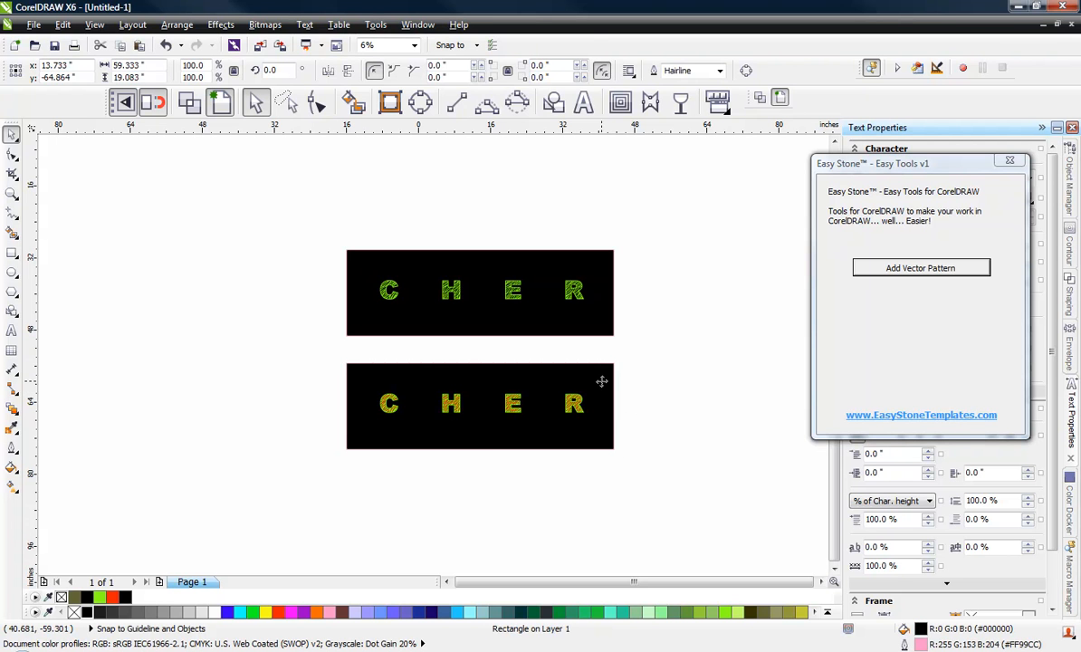
- Group the green outline with the red stripes separately for each of the lower letters H, C, E and R
scroll(444, 420, up, 1)
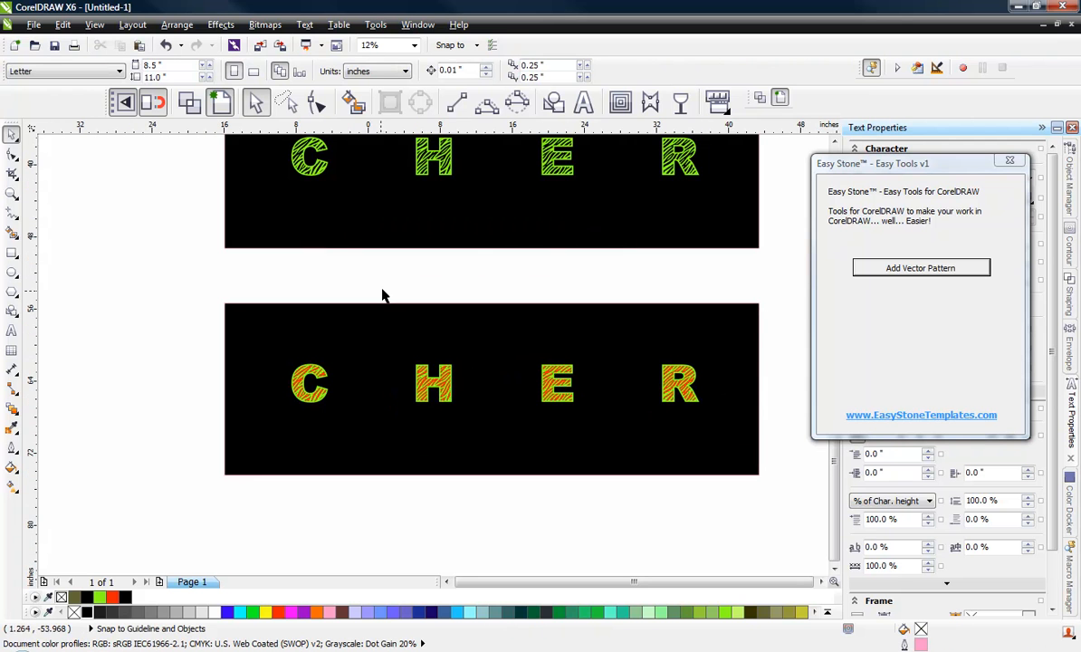
drag(383, 281, 478, 449)
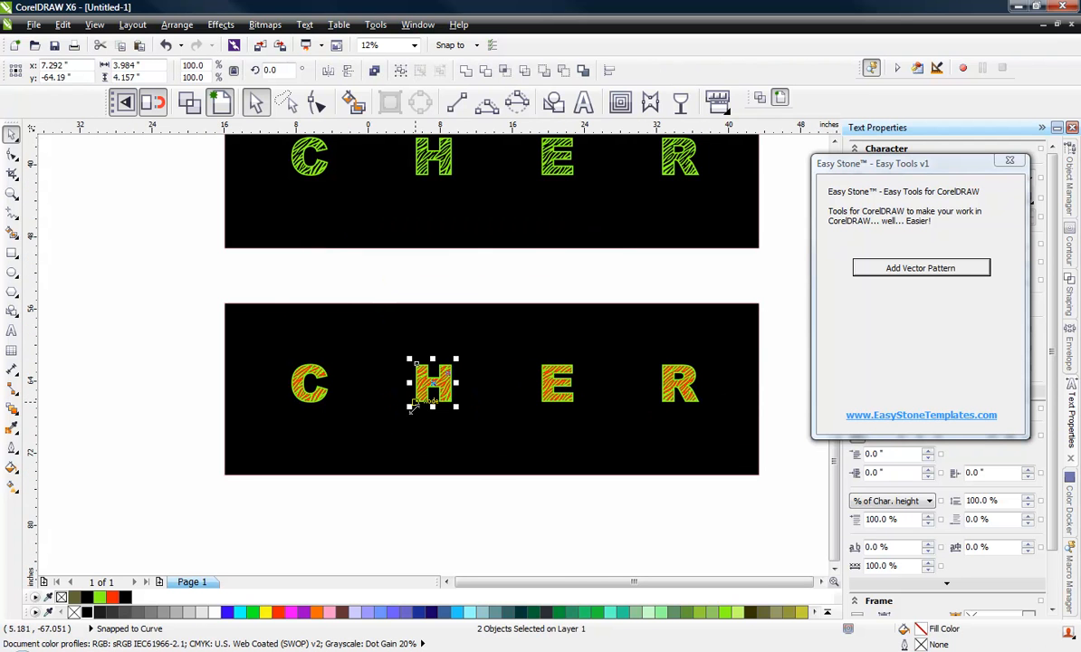
drag(273, 291, 337, 439)
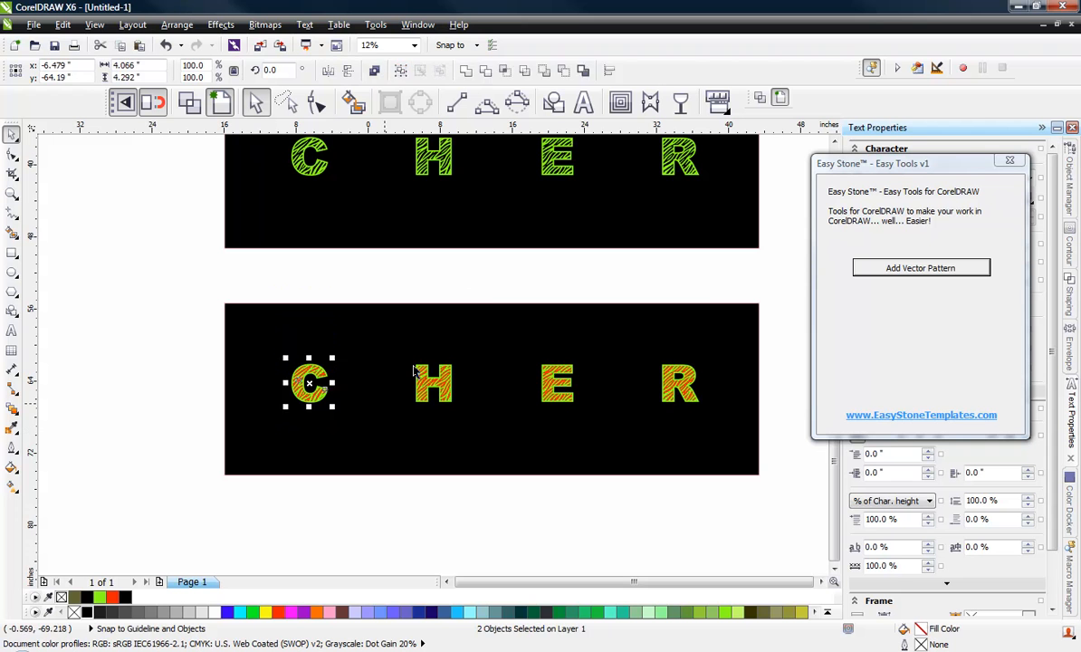
drag(496, 274, 601, 451)
drag(643, 276, 710, 432)
- Duplicate the lower E to spell CHEER and move the H, both Es and the R closer to the C
click(546, 383)
drag(545, 384, 498, 384)
drag(360, 274, 704, 443)
drag(416, 390, 337, 390)
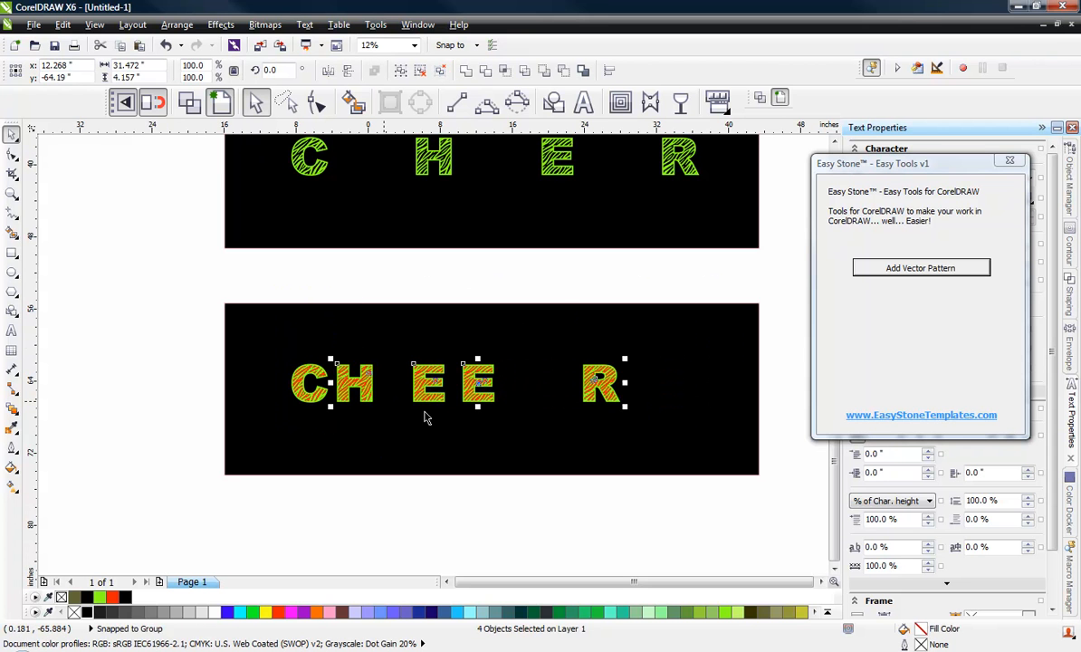
click(550, 234)
drag(599, 385, 516, 389)
- Distribute the five CHEER letters evenly by their horizontal centers
drag(262, 291, 573, 440)
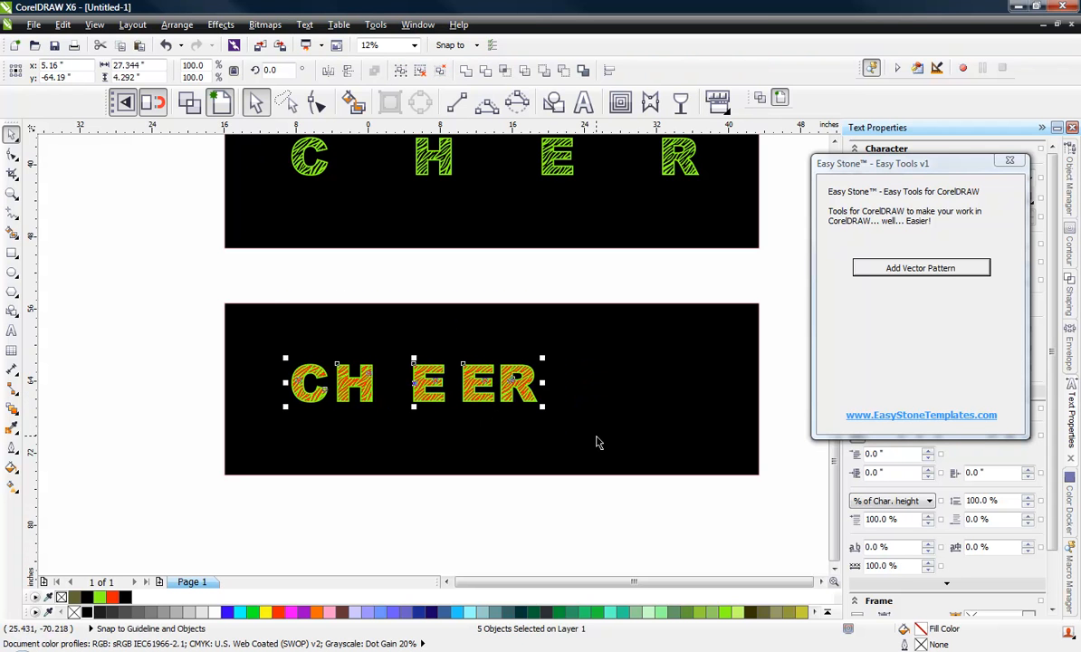
key(shift+e)
click(334, 293)
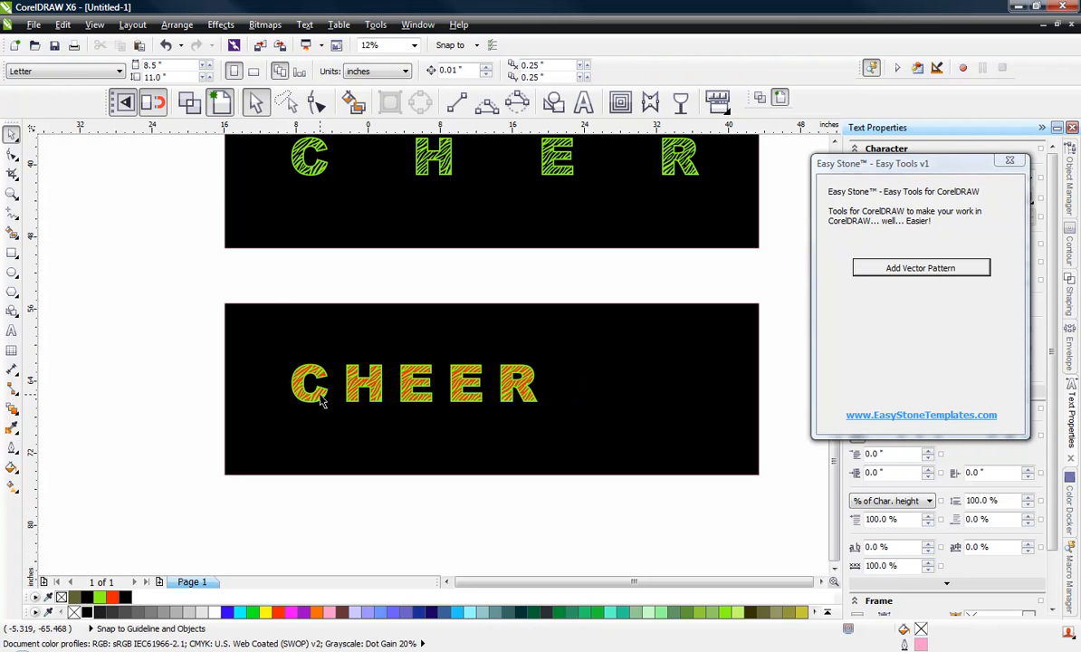
- Move the R closer to the C and distribute the five CHEER letters with equal horizontal spacing
scroll(392, 396, up, 2)
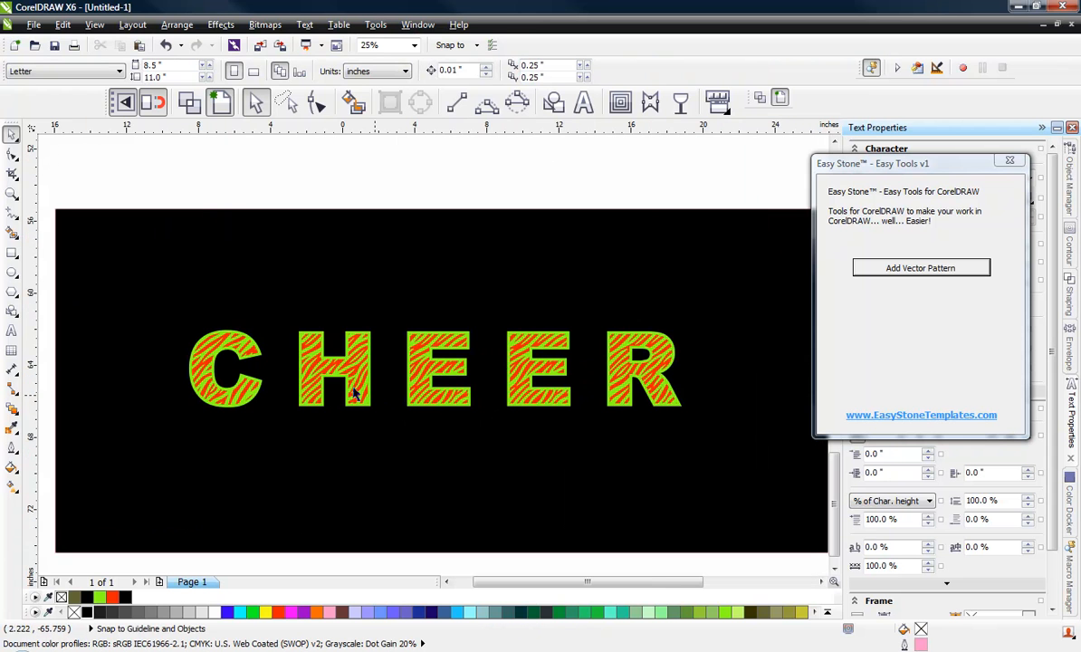
drag(239, 182, 685, 451)
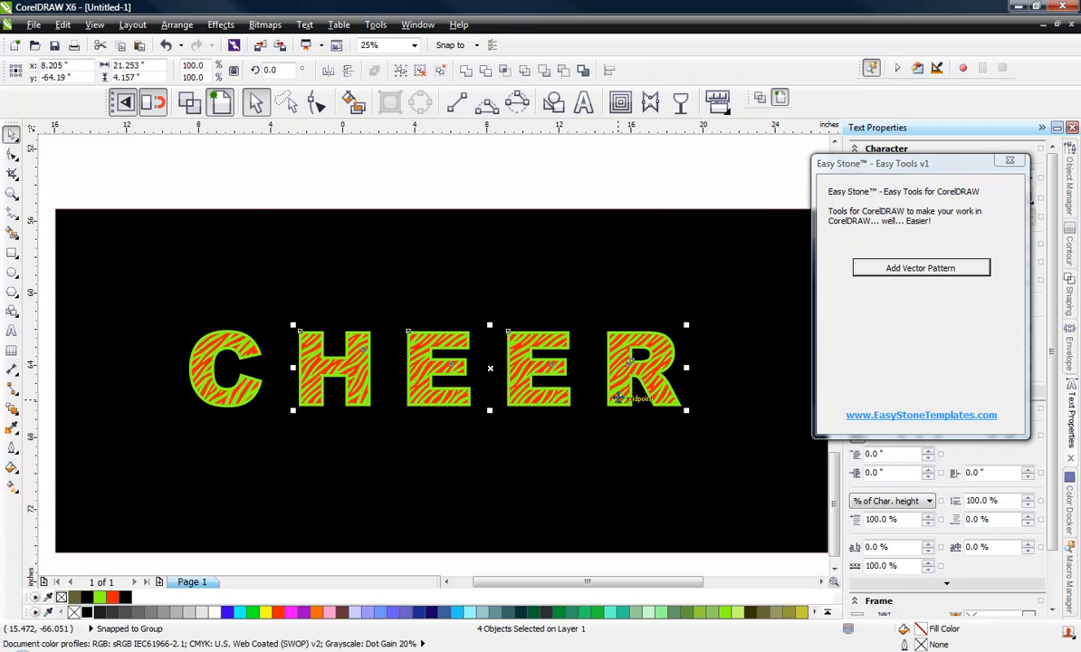
click(622, 410)
drag(620, 391, 535, 415)
drag(143, 196, 660, 475)
key(shift+p)
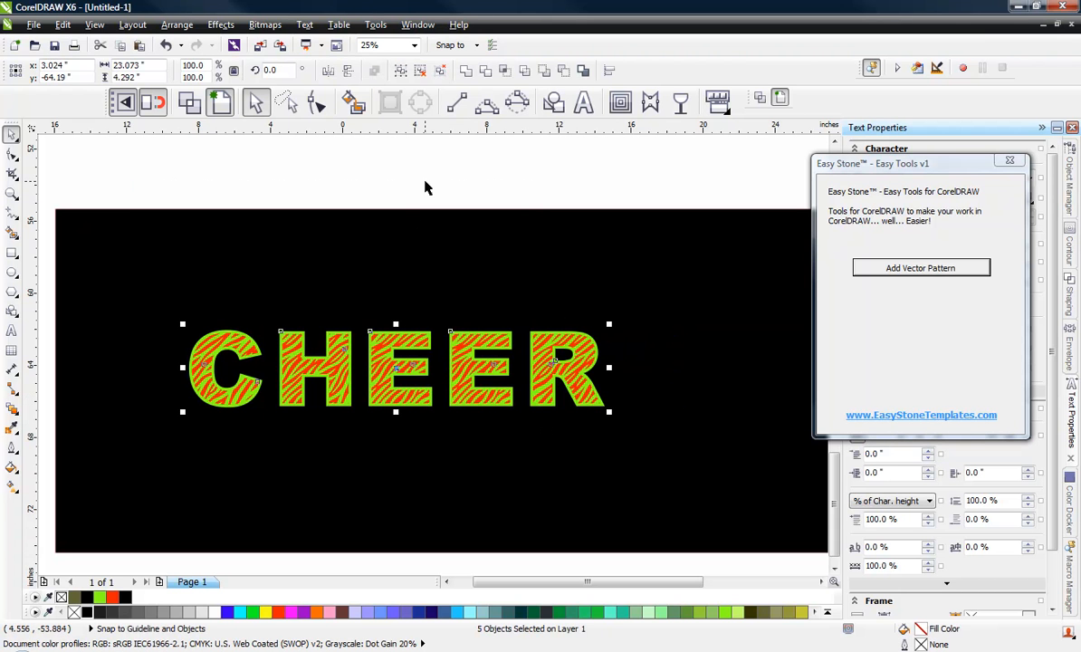
- Tighten CHEER further by moving the R inward twice, redistributing the letters with equal horizontal gaps after each move
key(ctrl+z)
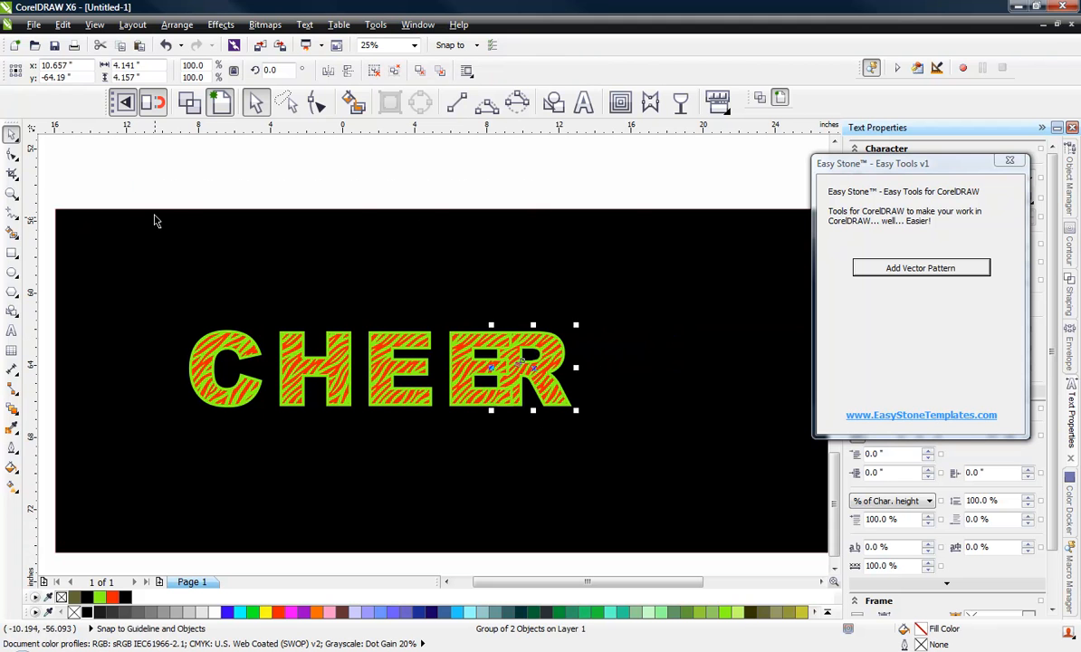
drag(152, 188, 631, 454)
key(shift+p)
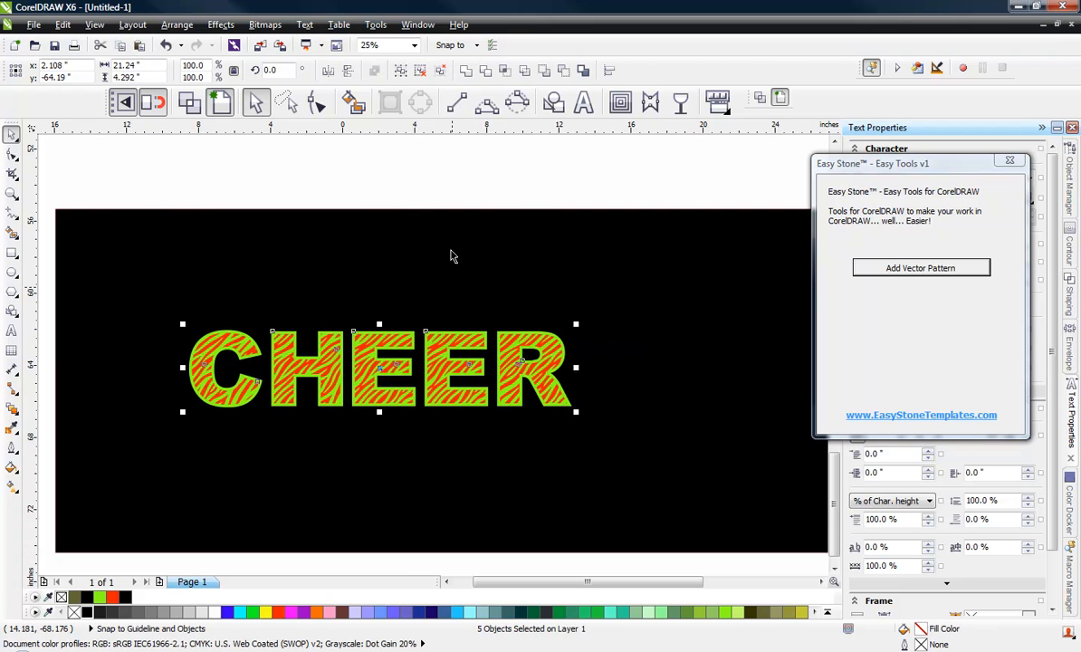
click(362, 201)
drag(550, 374, 534, 371)
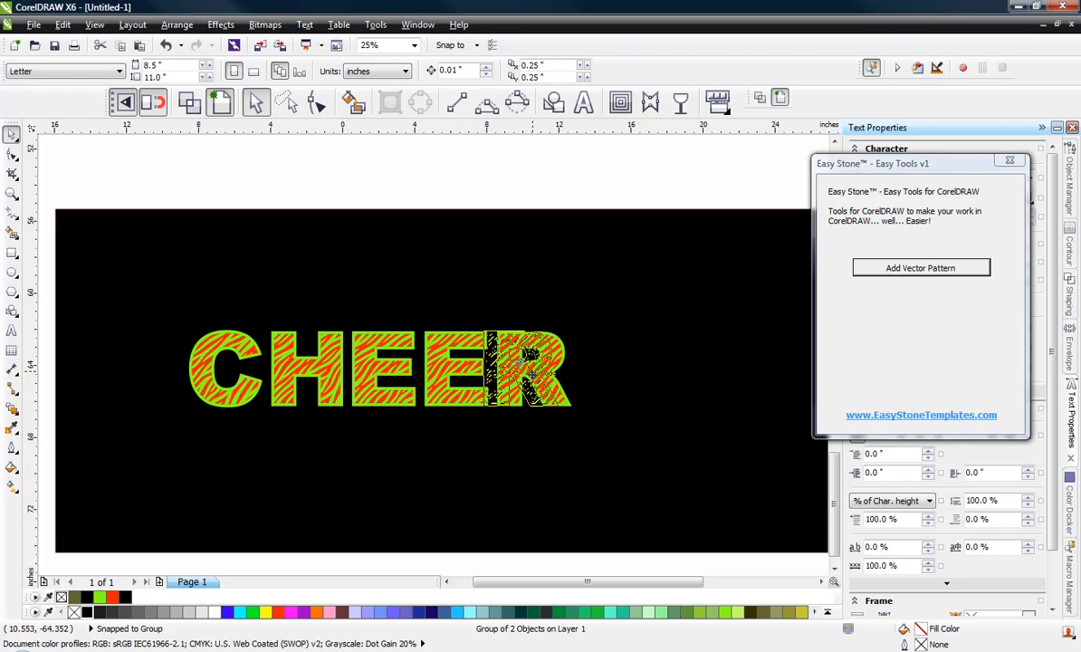
drag(164, 186, 583, 466)
key(shift+p)
click(363, 188)
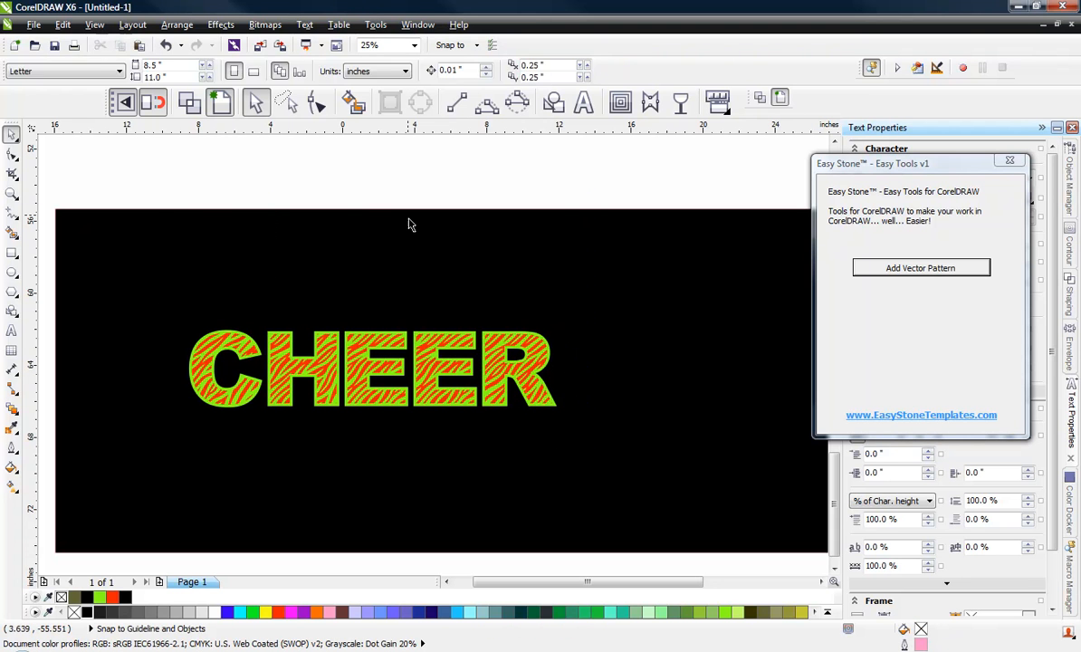
- Delete the black rectangle behind CHEER to preview the lettering on white, and undo the deletion
click(410, 222)
key(Delete)
scroll(444, 310, down, 1)
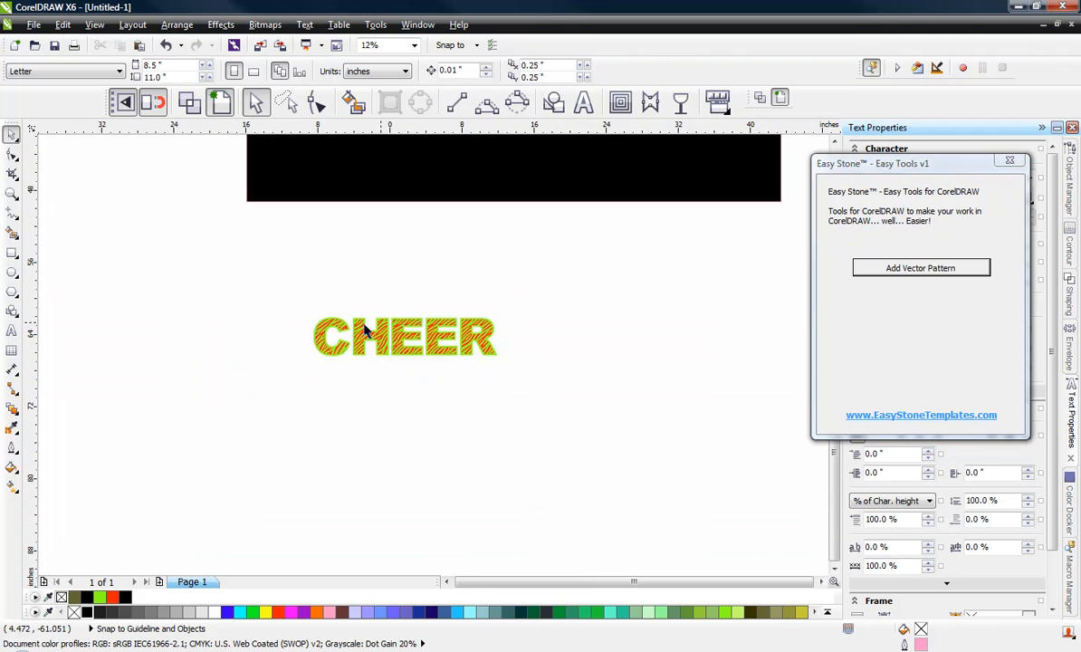
scroll(345, 343, up, 2)
key(ctrl+z)
scroll(321, 416, down, 2)
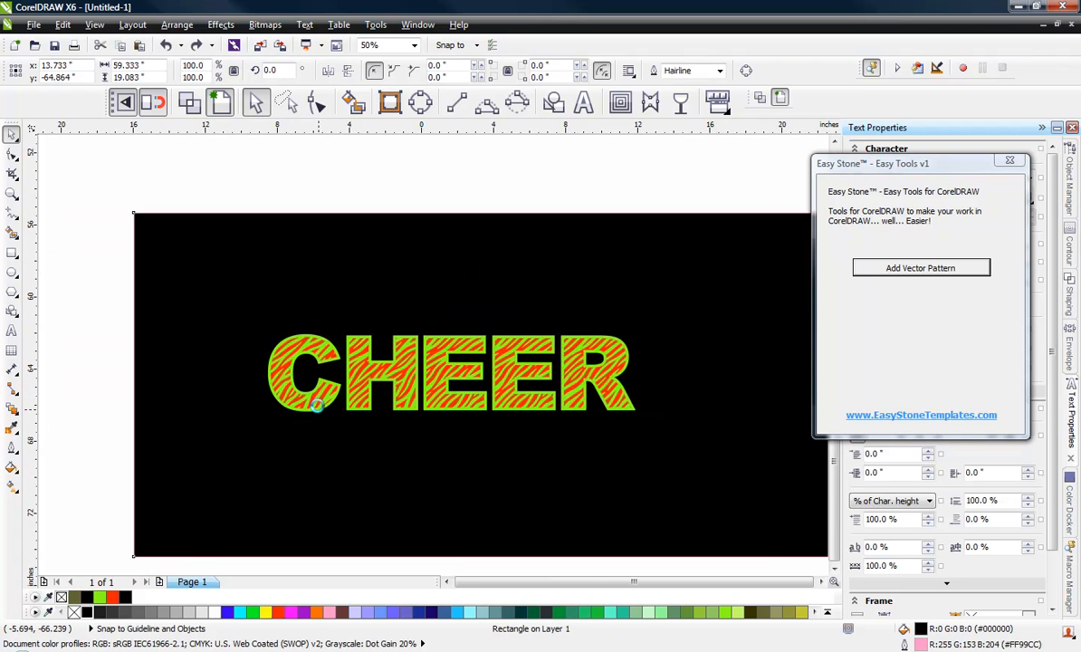
scroll(345, 425, up, 1)
click(90, 336)
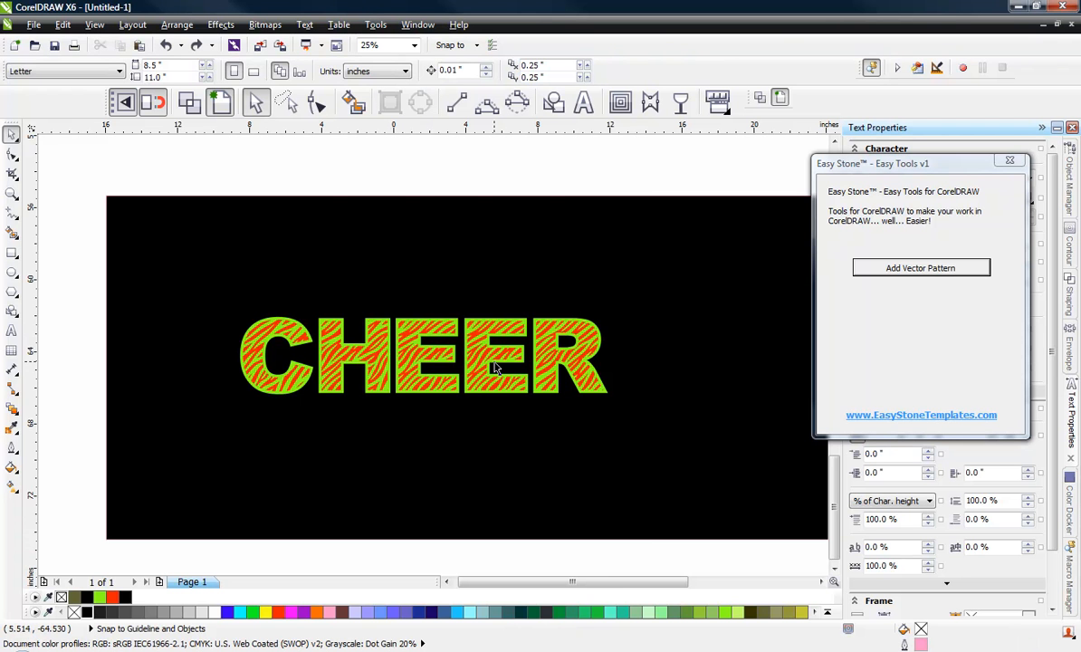
scroll(367, 369, up, 1)
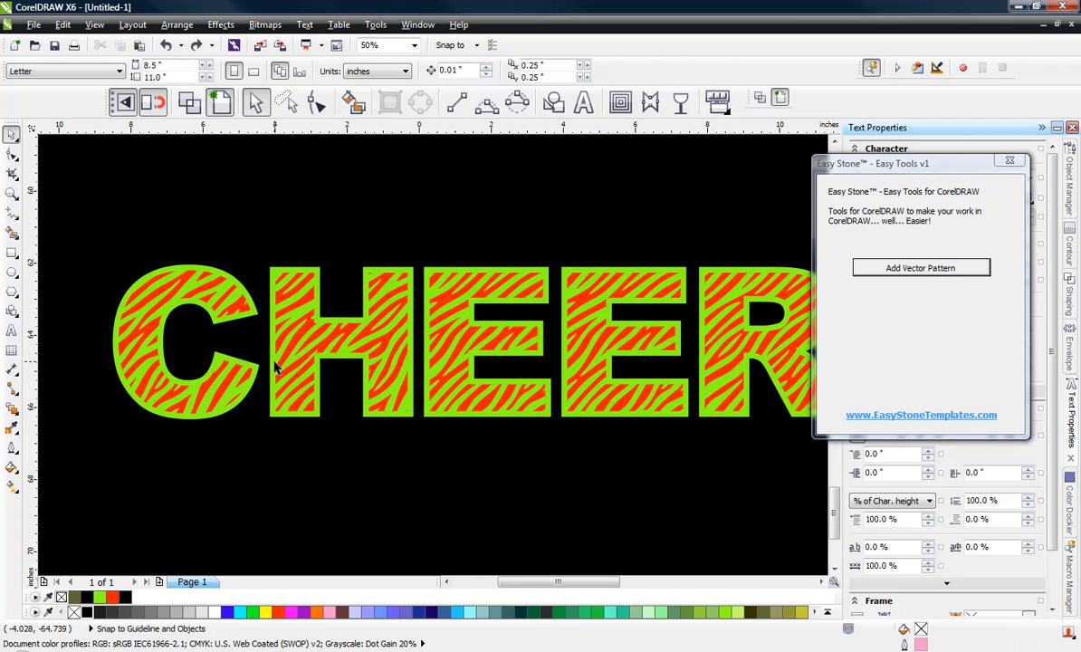